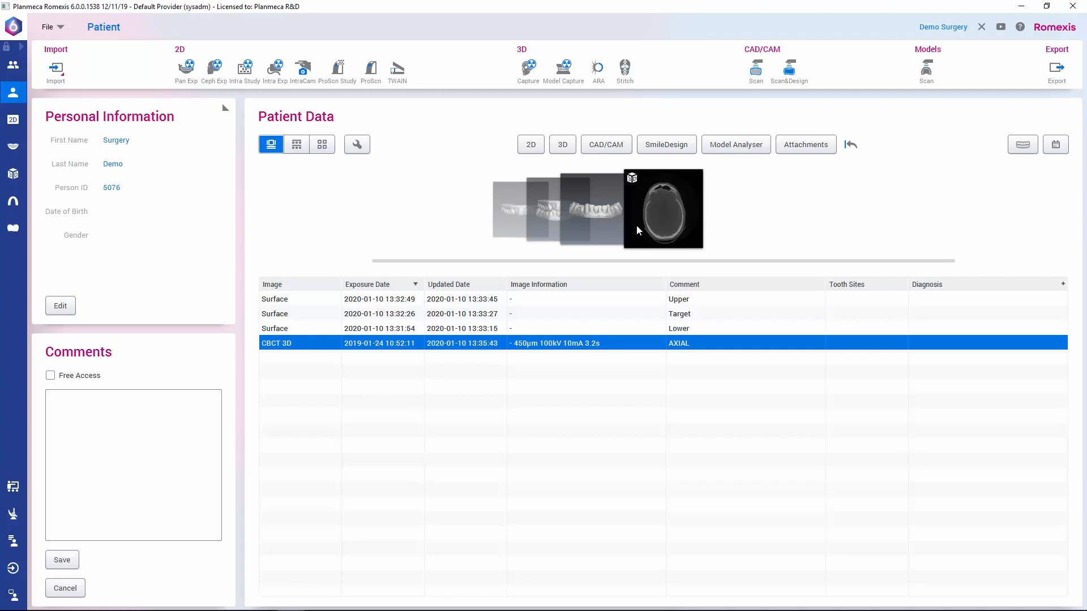
Step: Browse the patient's Lower, Upper and Target surface scans, and open the AXIAL CBCT 3D image for 3D imaging
click(584, 220)
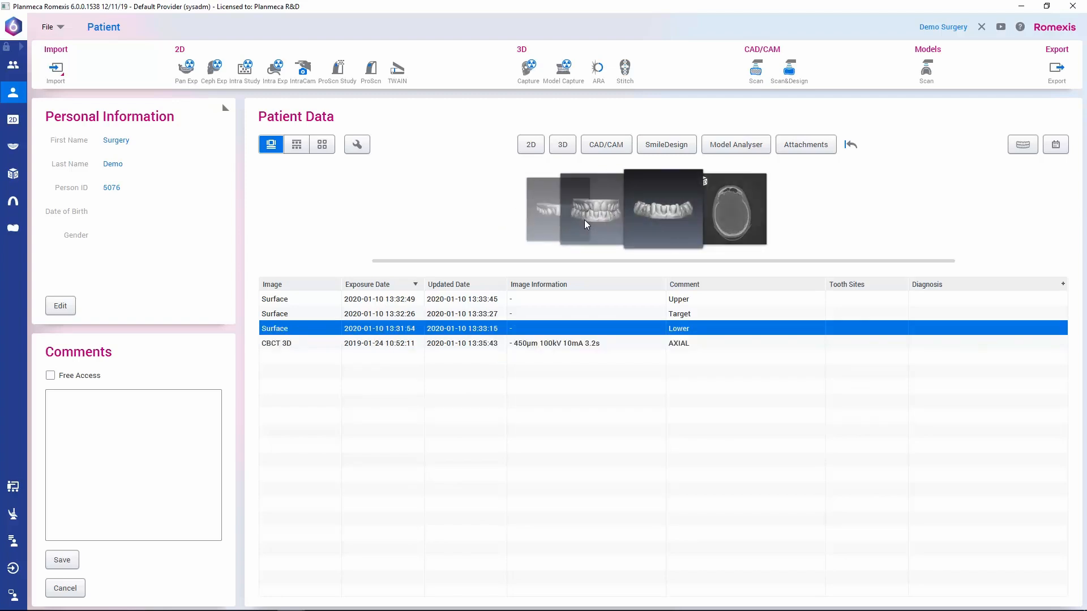
click(541, 220)
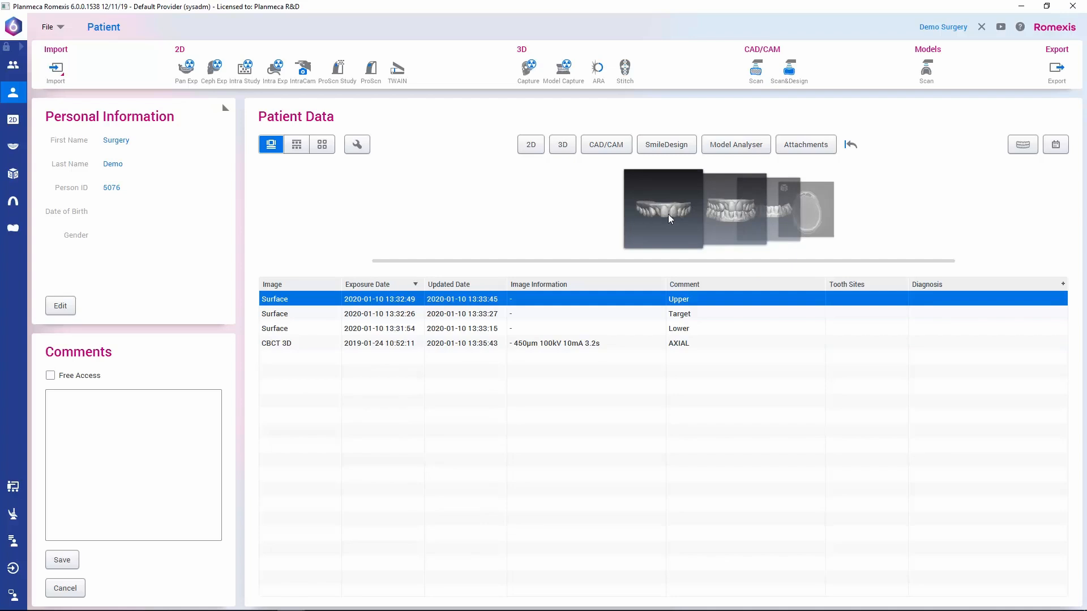
click(728, 210)
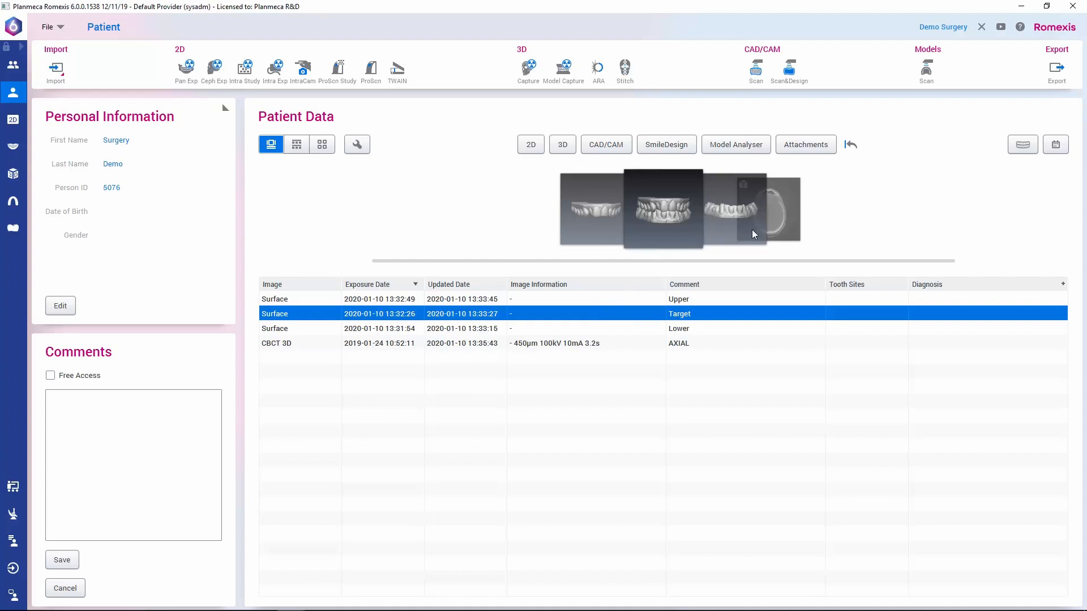
click(783, 219)
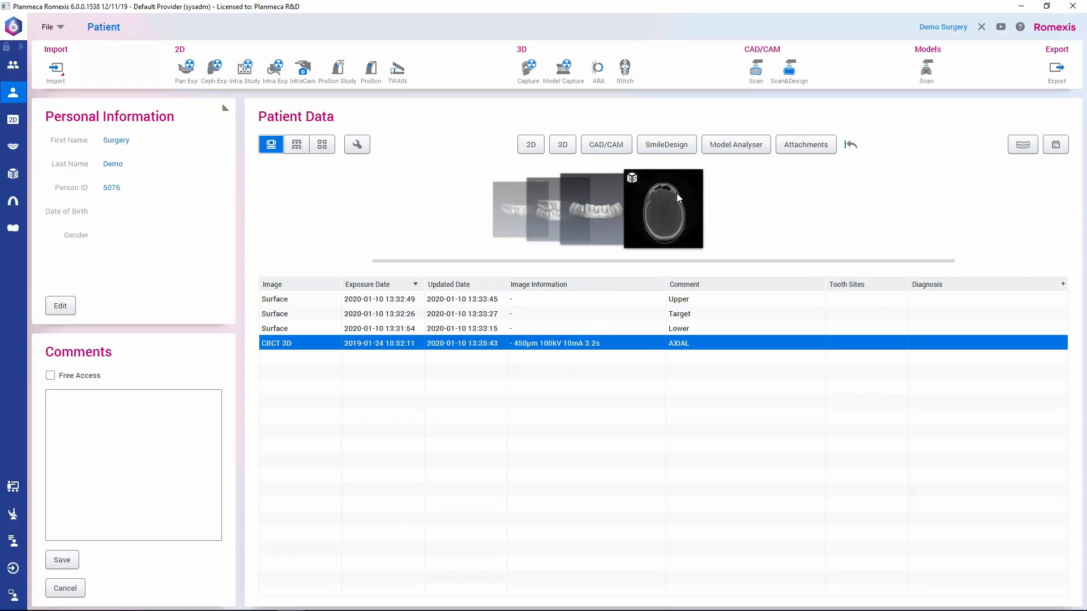
double_click(667, 206)
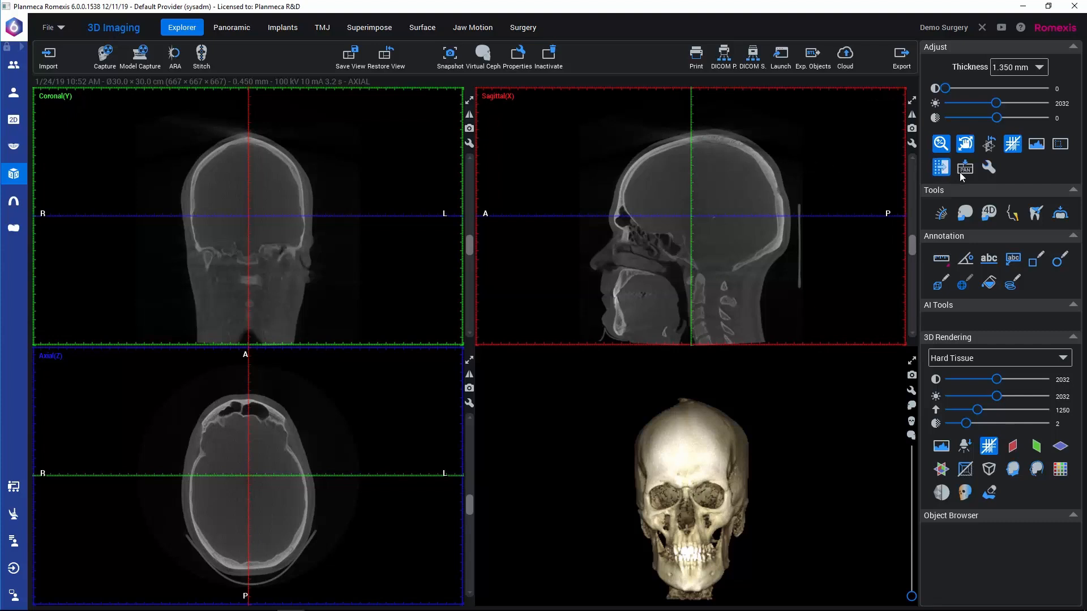
Step: Start fitting a 3D model scan onto the volume and load the Upper surface model
click(1060, 214)
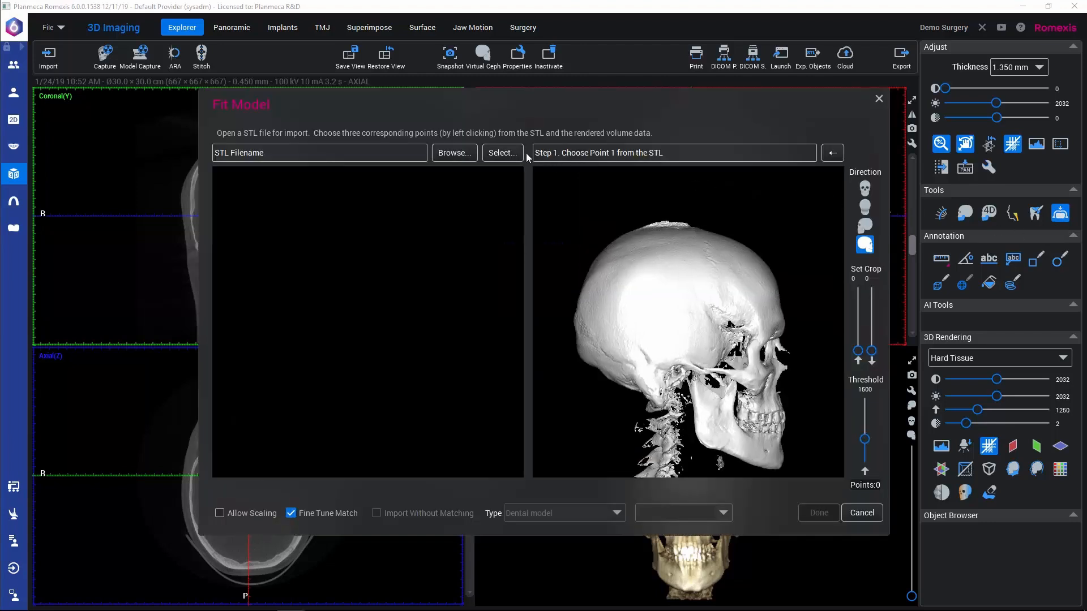
click(505, 152)
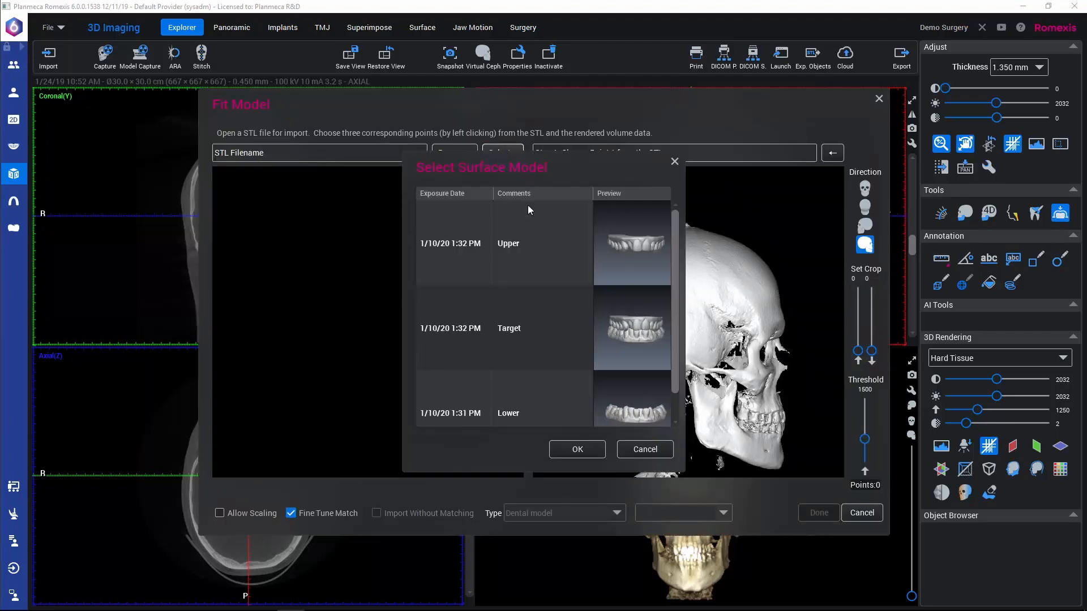
click(498, 242)
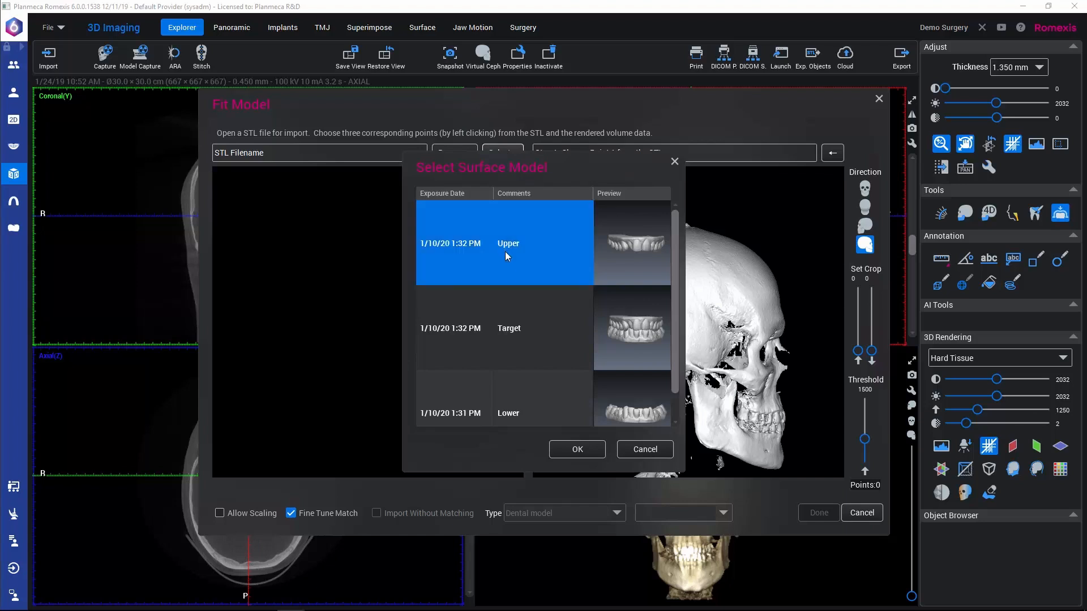
click(582, 449)
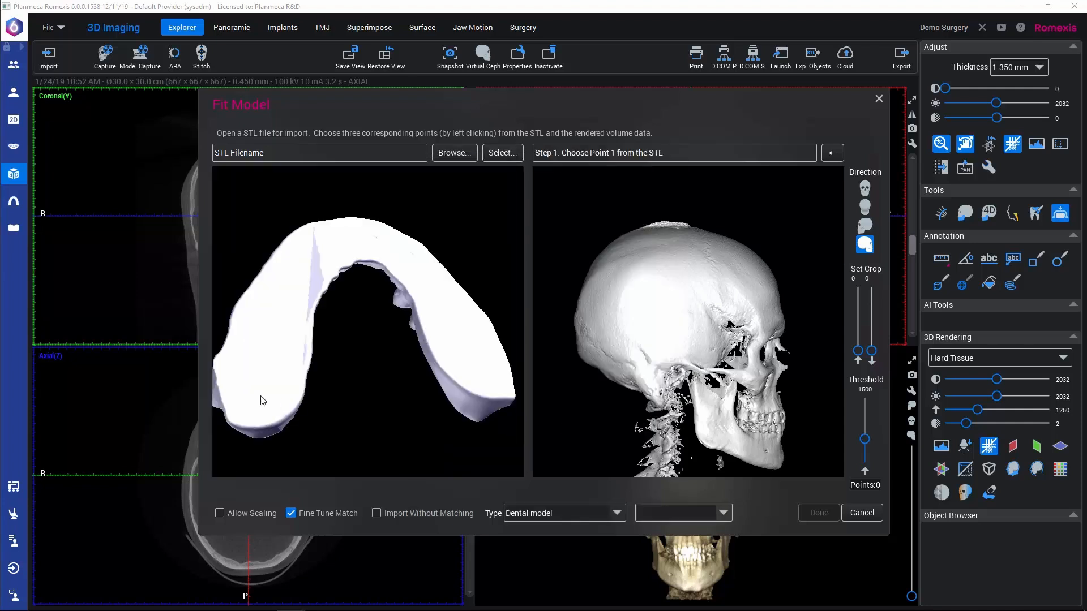
Step: Mark Point 1 at the outer biting corner of the upper left central incisor on both the STL model and the skull volume
drag(262, 401, 393, 355)
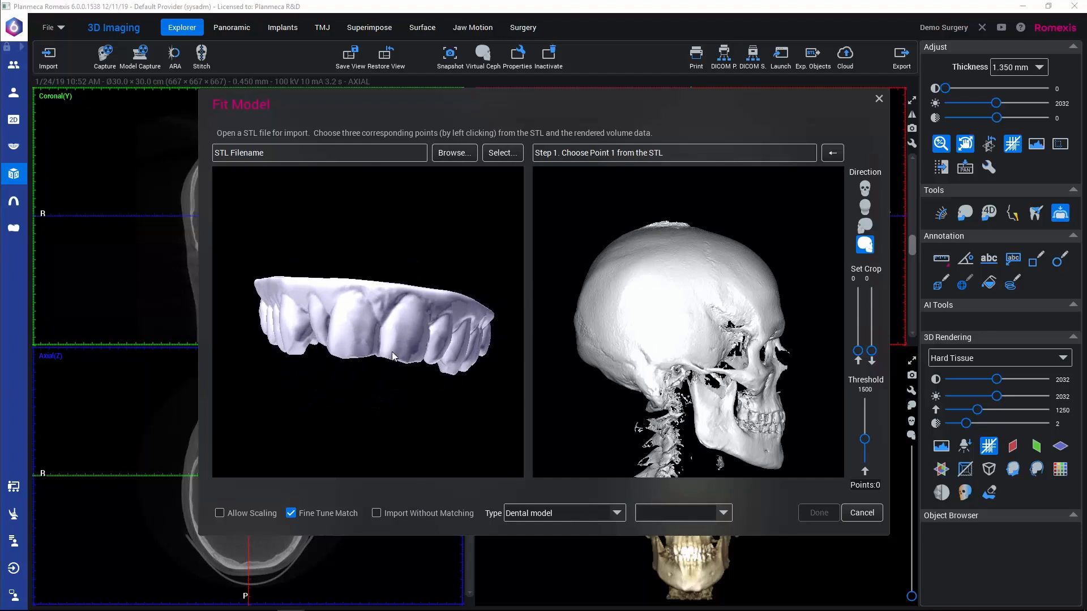
click(420, 363)
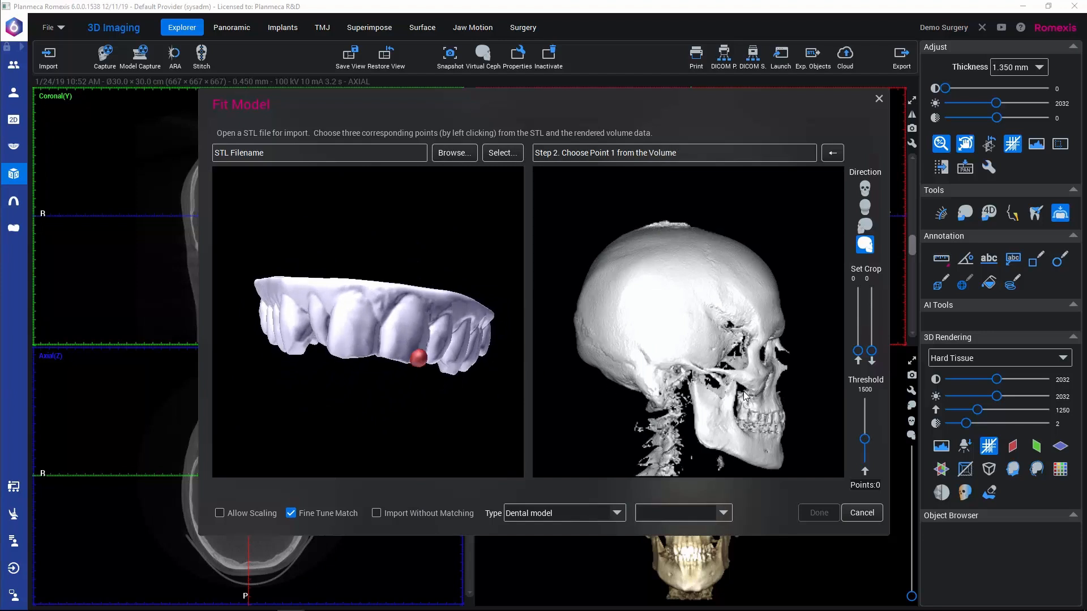
drag(745, 396, 693, 405)
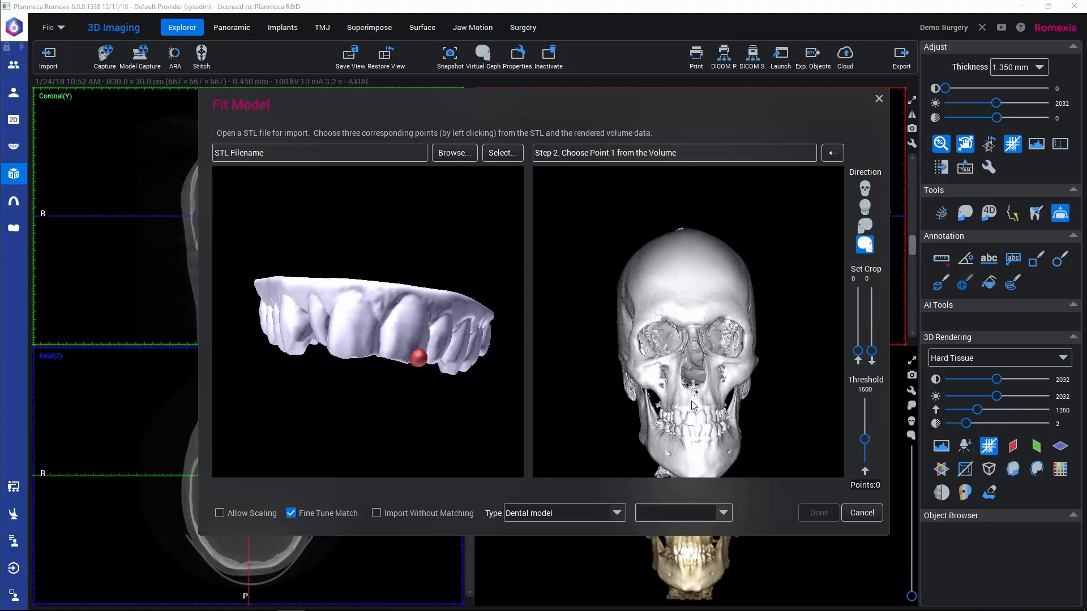
middle_drag(693, 406, 676, 286)
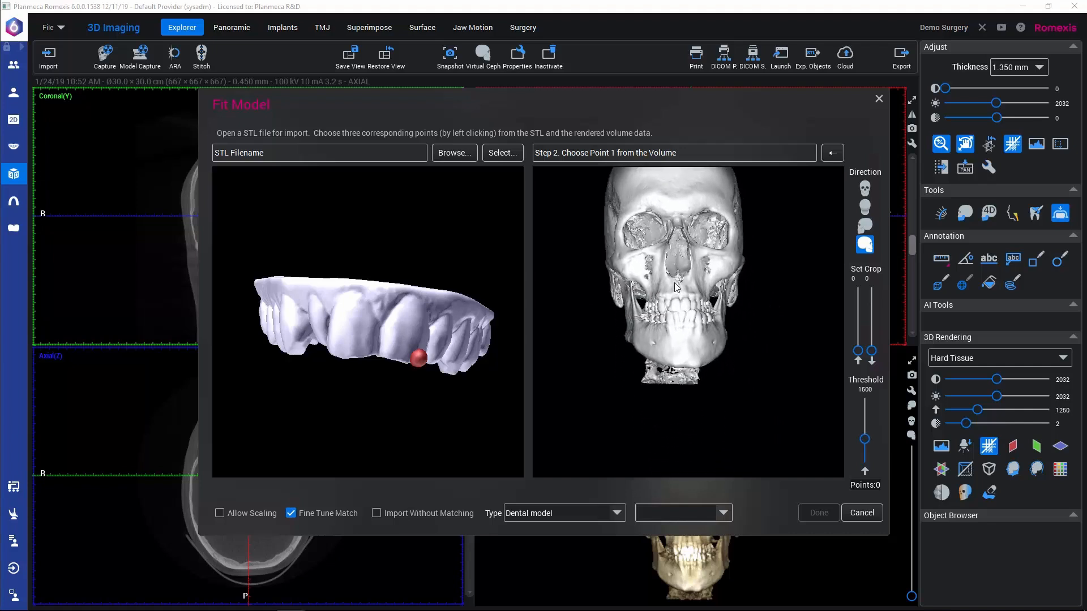
drag(674, 282, 674, 313)
scroll(673, 312, down, 3)
scroll(673, 313, up, 5)
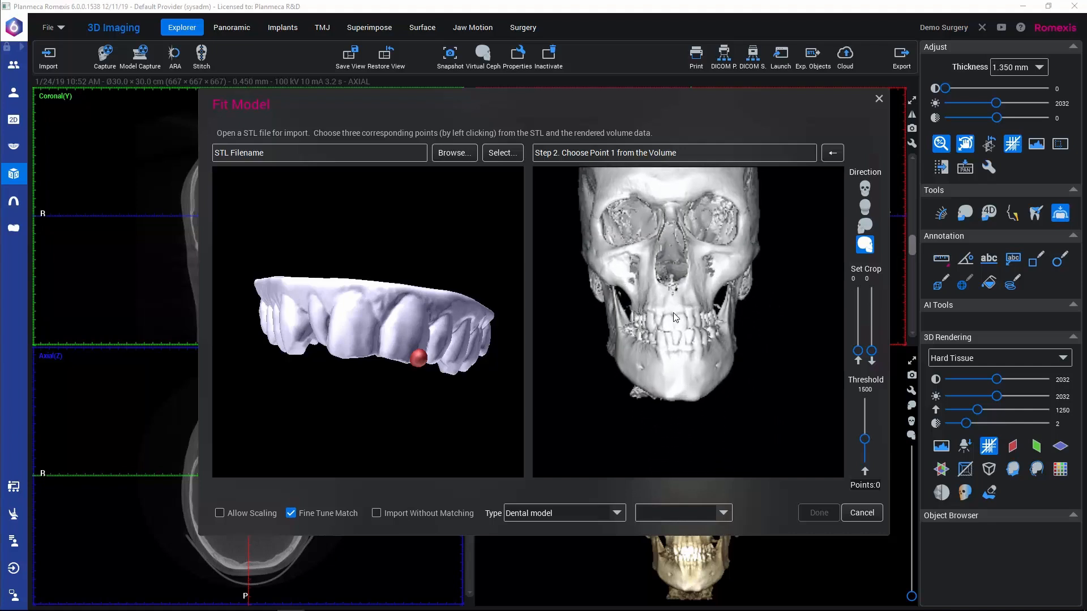
scroll(674, 312, up, 5)
scroll(663, 377, up, 2)
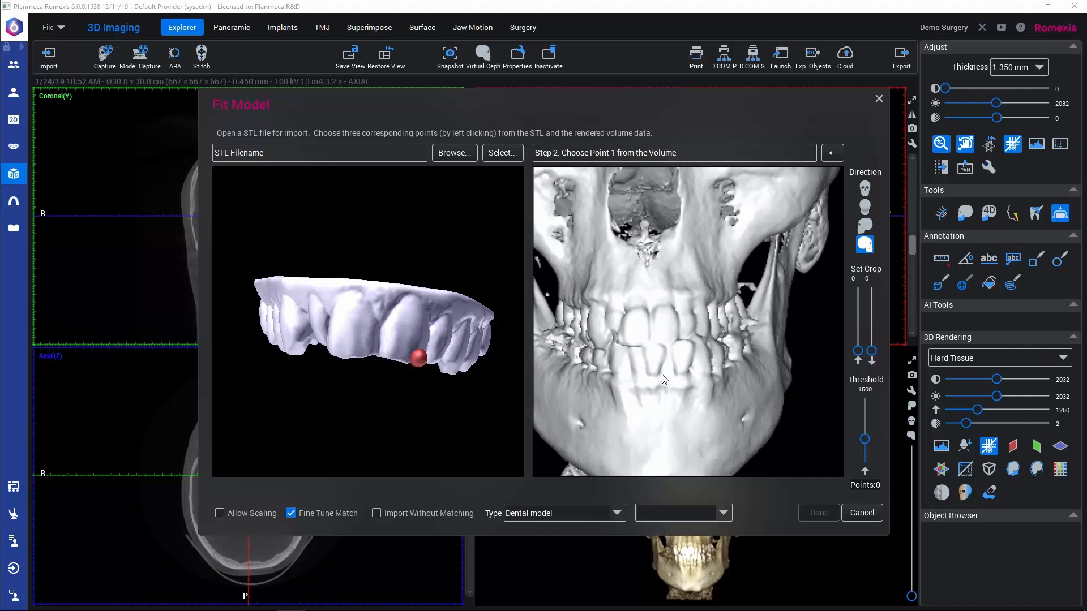
drag(664, 378, 635, 343)
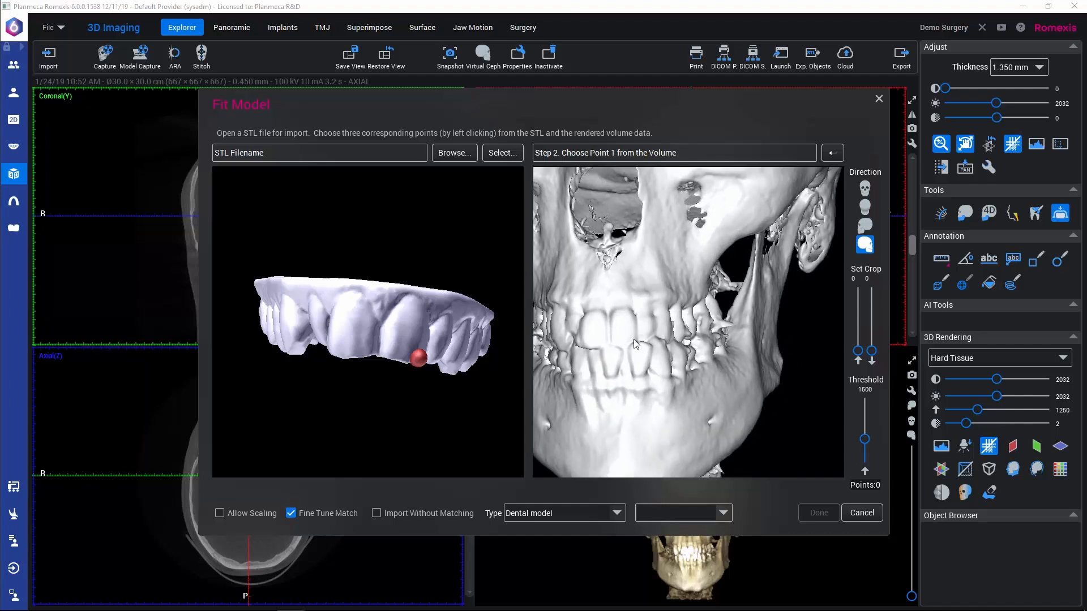
click(634, 339)
Step: Mark Point 2 on the upper left molar on both the STL model and the skull volume
drag(475, 386, 394, 388)
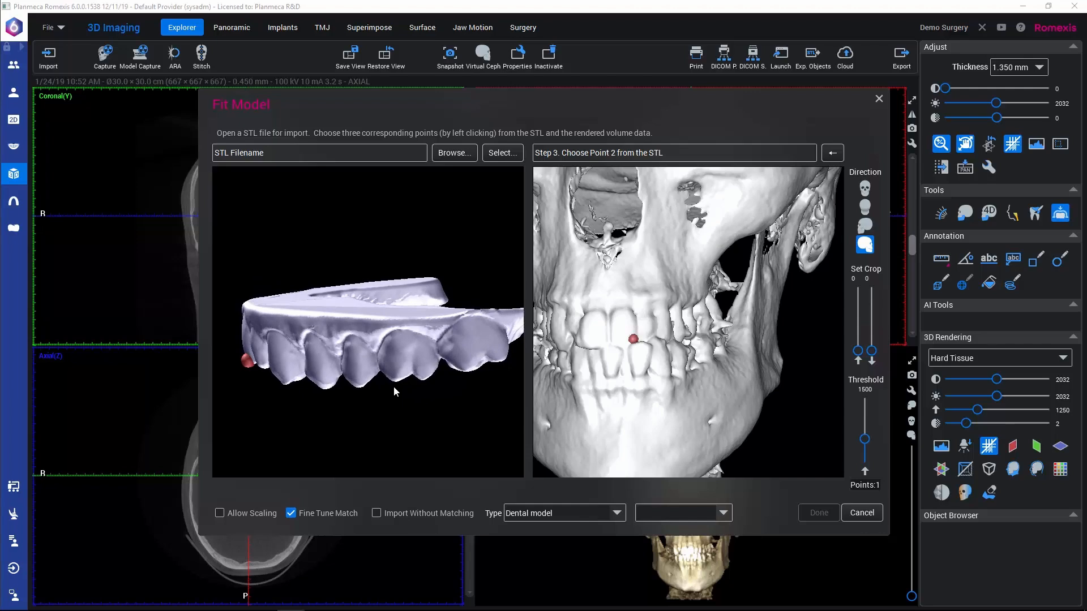
click(462, 359)
mouse_move(762, 392)
mouse_down()
mouse_move(609, 419)
mouse_move(758, 395)
mouse_up()
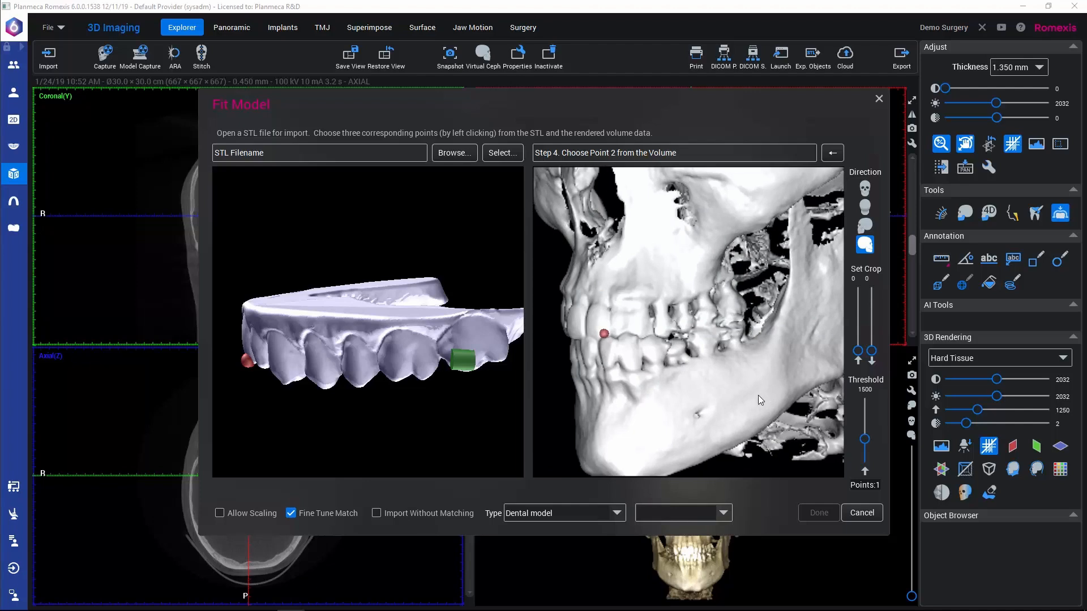
drag(692, 408, 717, 393)
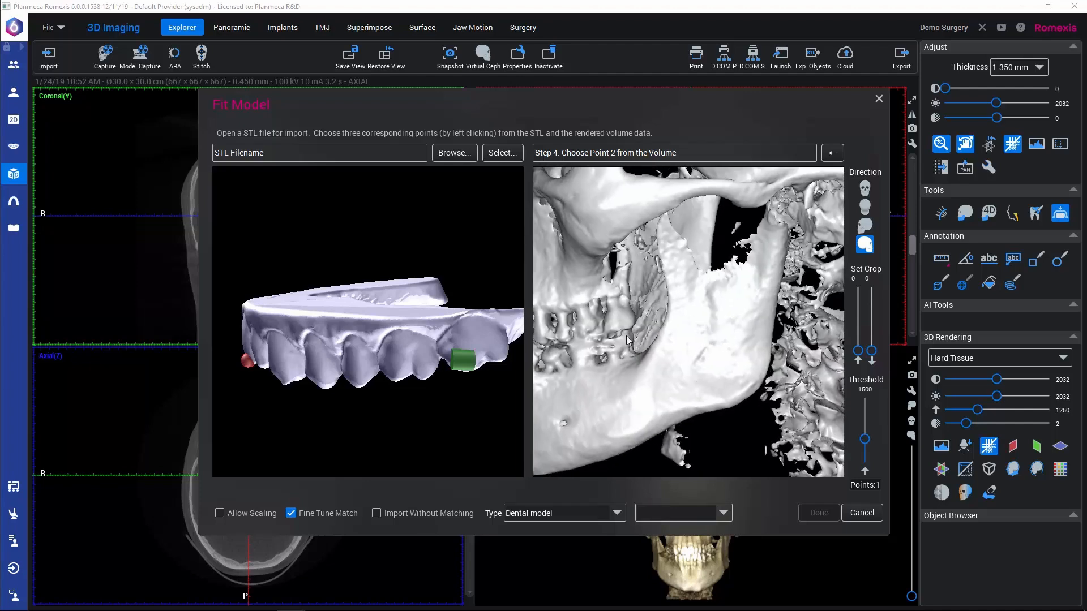
click(613, 325)
Step: Mark Point 3 on the upper right molar on both the STL model and the skull volume
drag(314, 410, 504, 432)
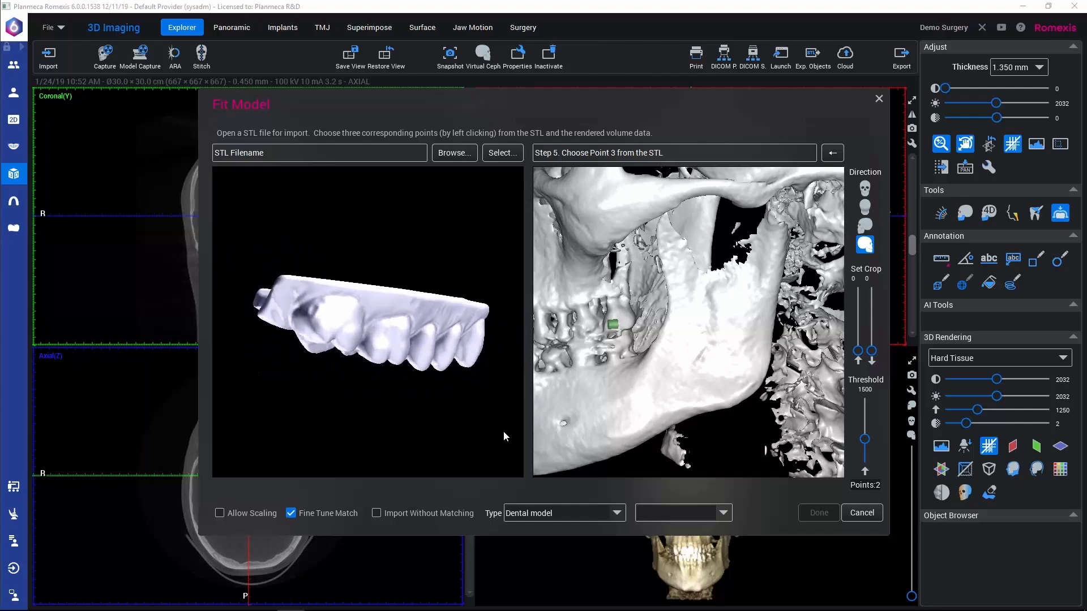
click(321, 329)
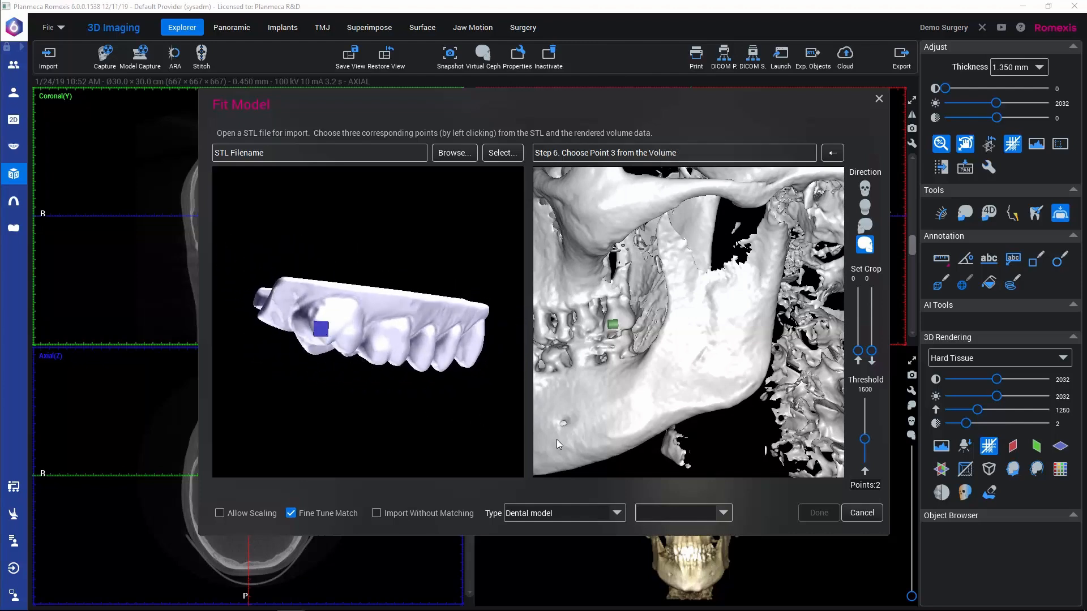
drag(556, 439, 935, 420)
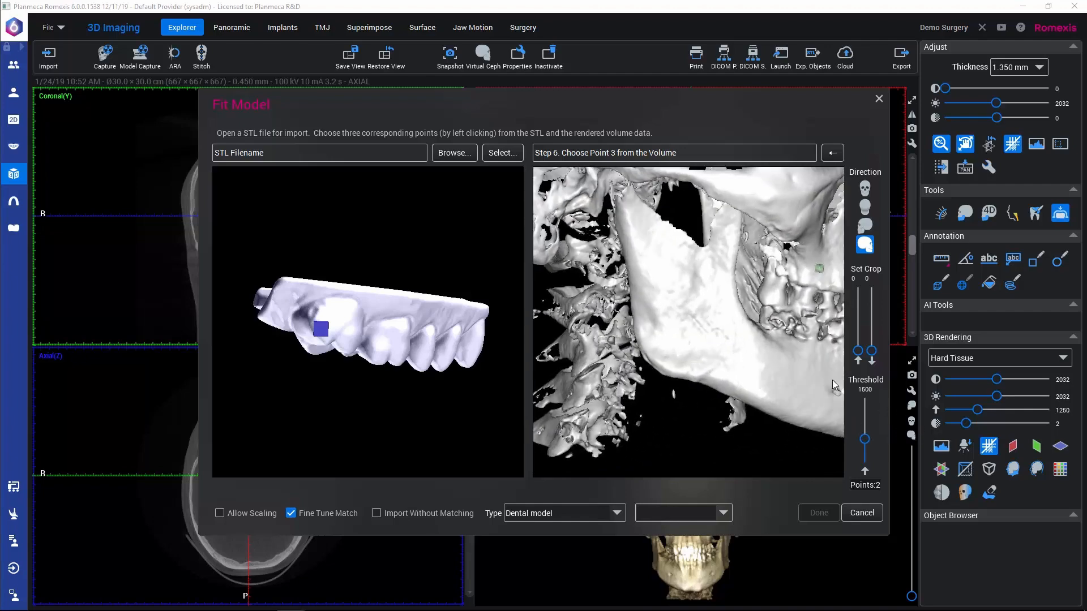
click(763, 300)
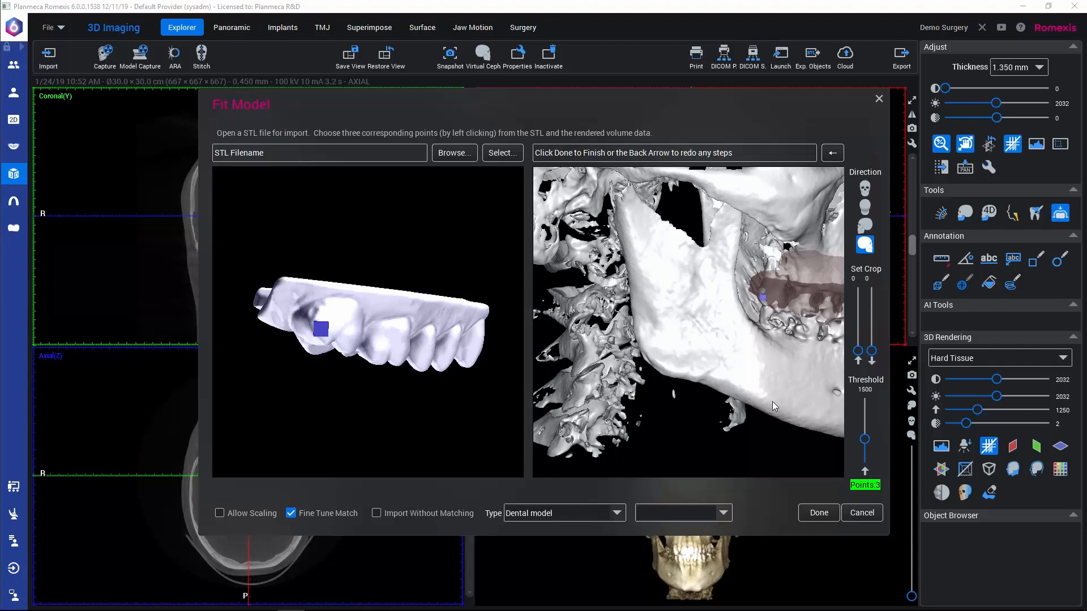
Step: Run the fine-tuned match of the upper model, check its alignment on the skull, and accept the automatic match
drag(789, 398, 572, 384)
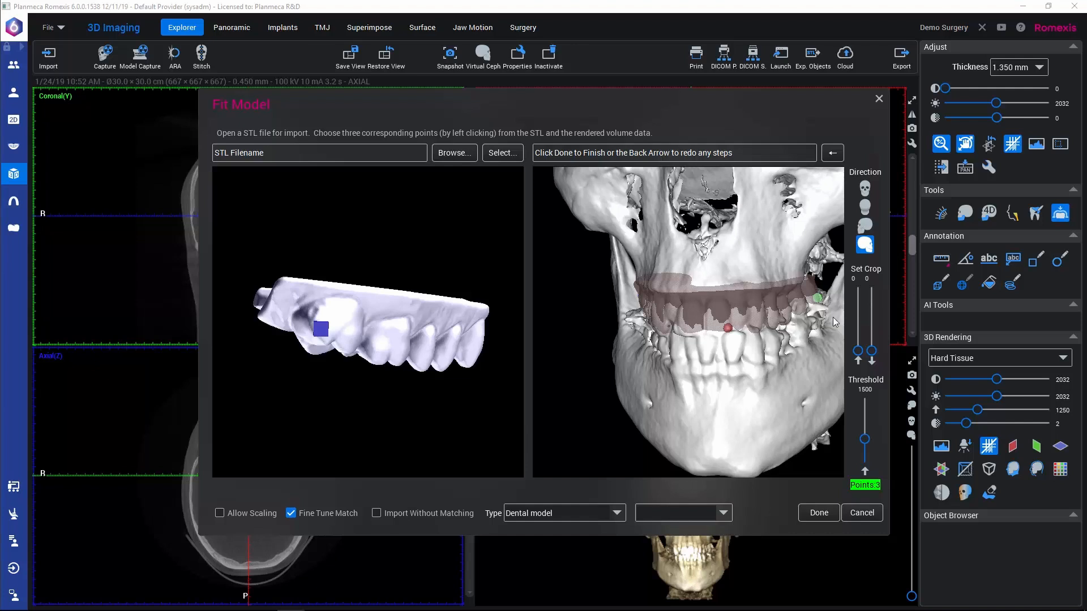
click(819, 514)
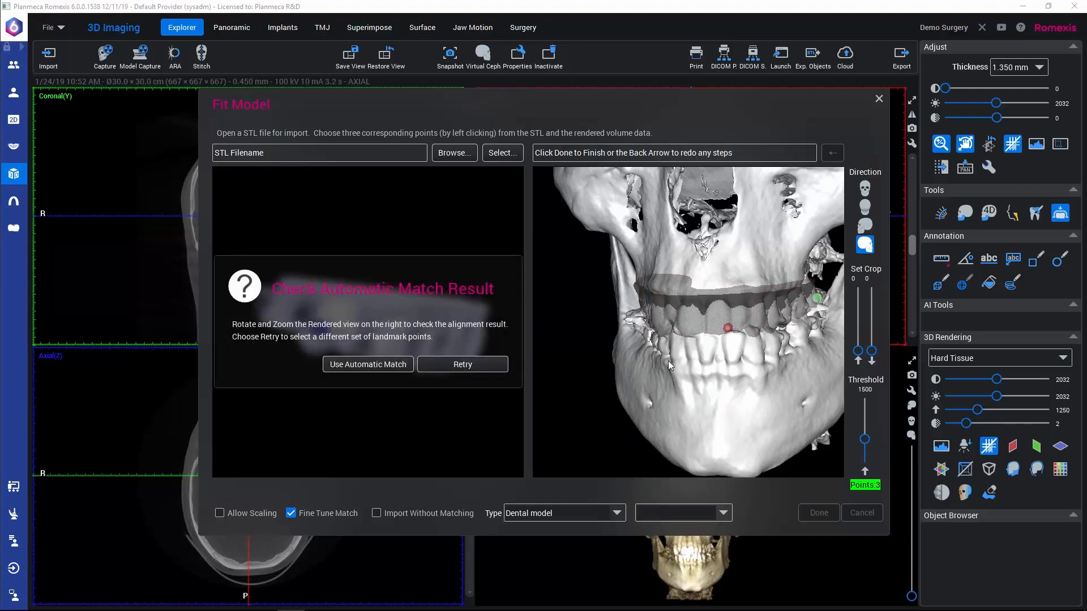
drag(742, 366, 668, 362)
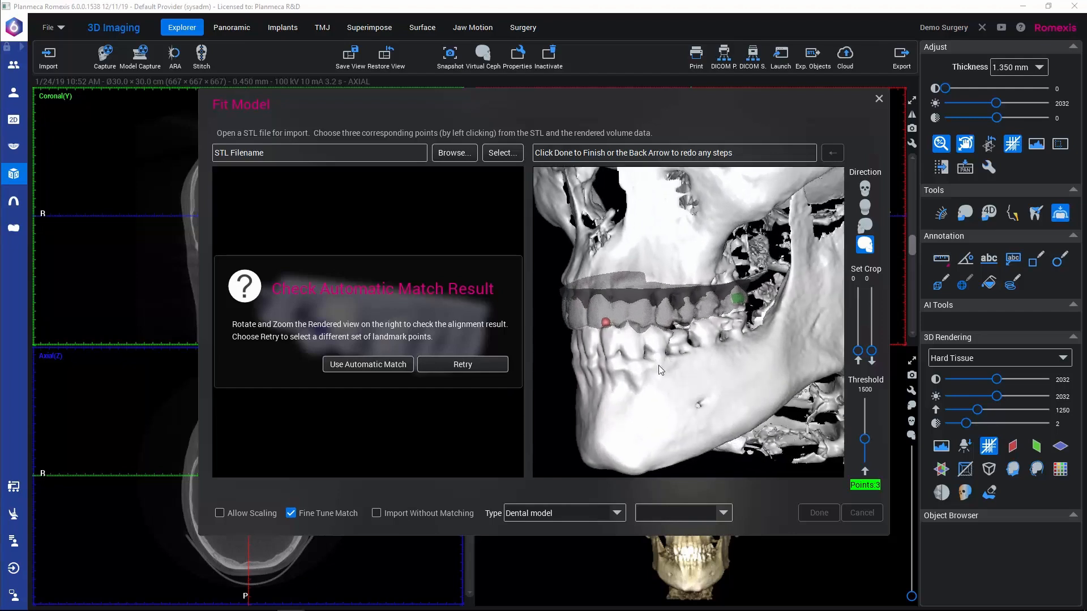
drag(578, 412, 581, 405)
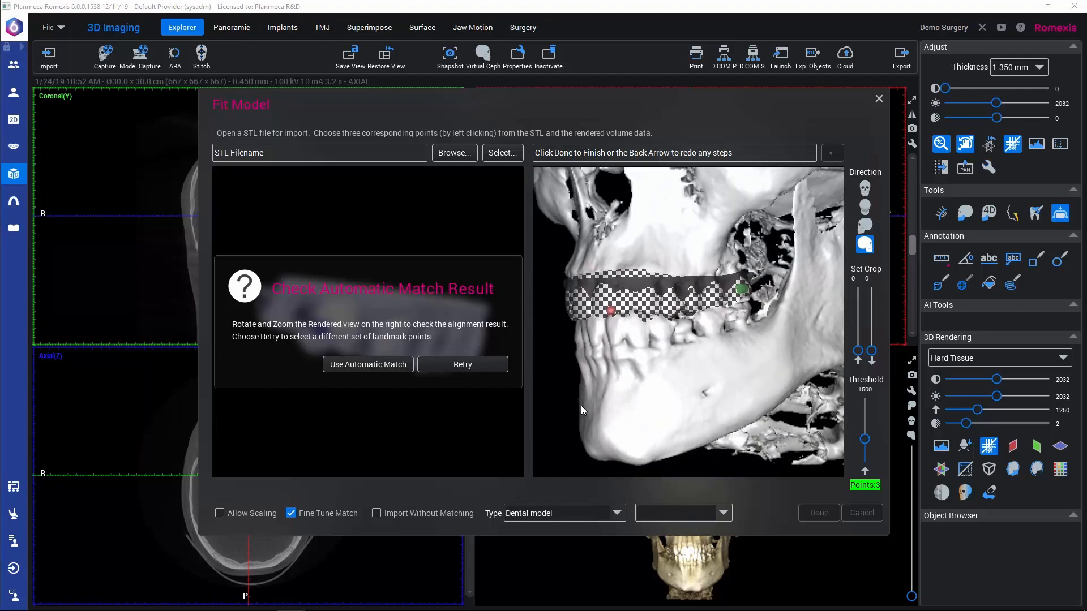
click(361, 365)
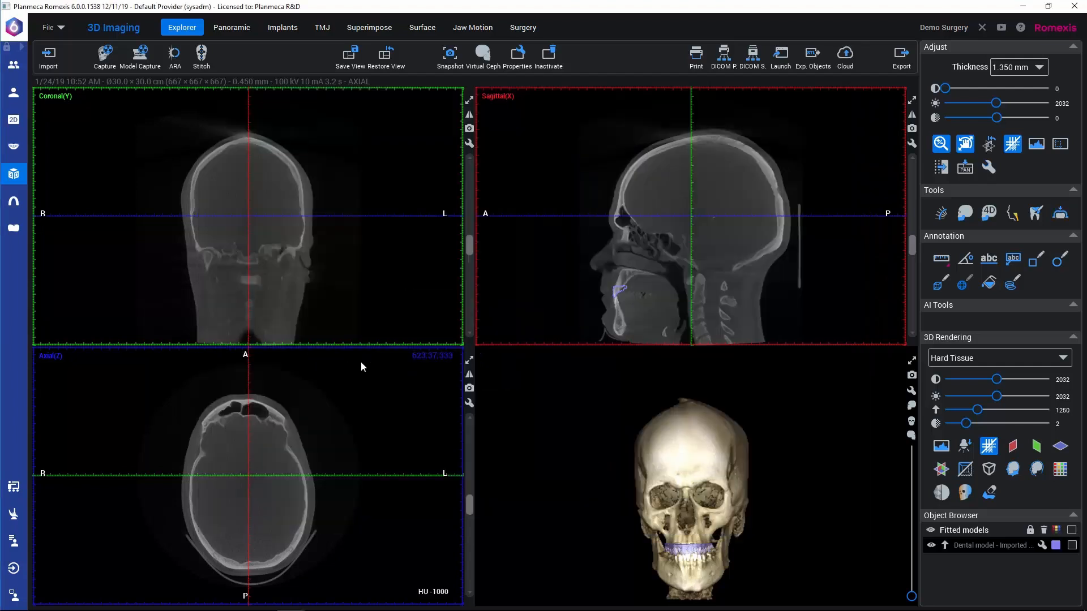
Step: Examine the fitted upper model's outline against the teeth in the sagittal slices and its position on the 3D skull rendering
drag(668, 251, 721, 177)
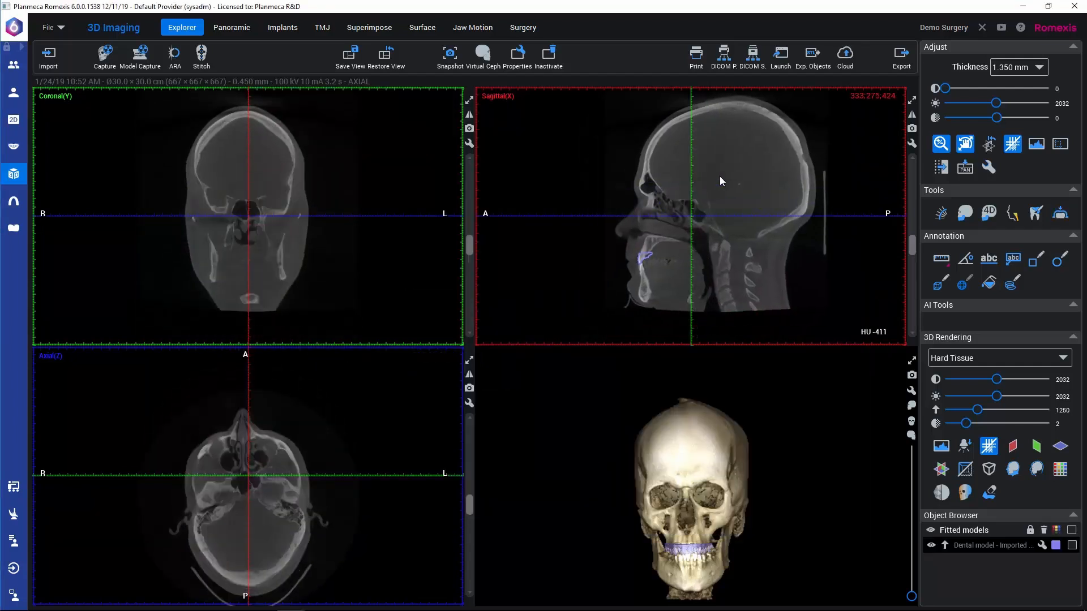
scroll(722, 204, up, 10)
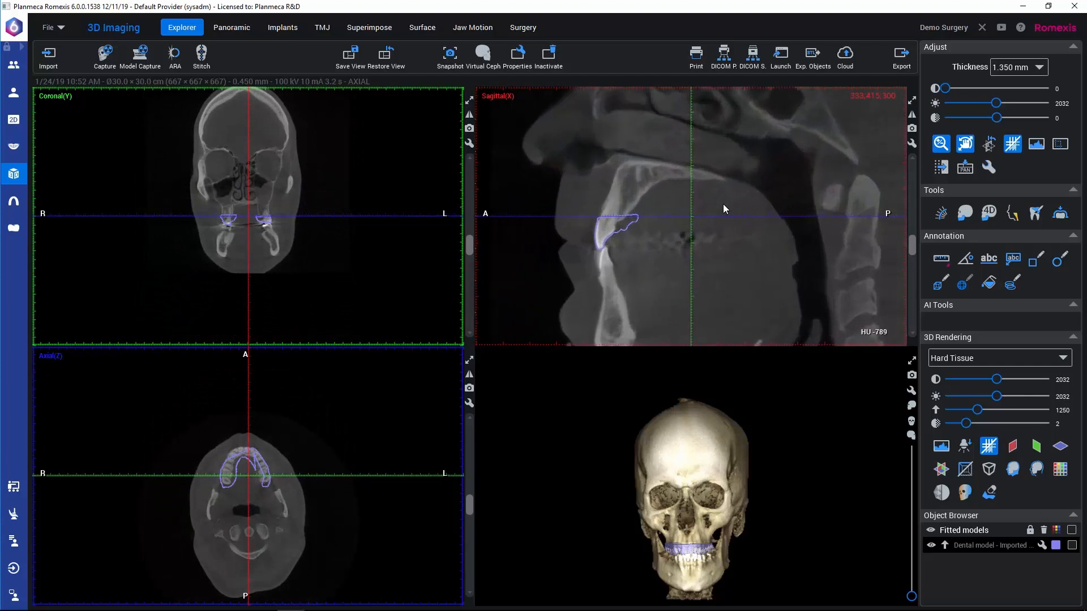
scroll(723, 204, up, 2)
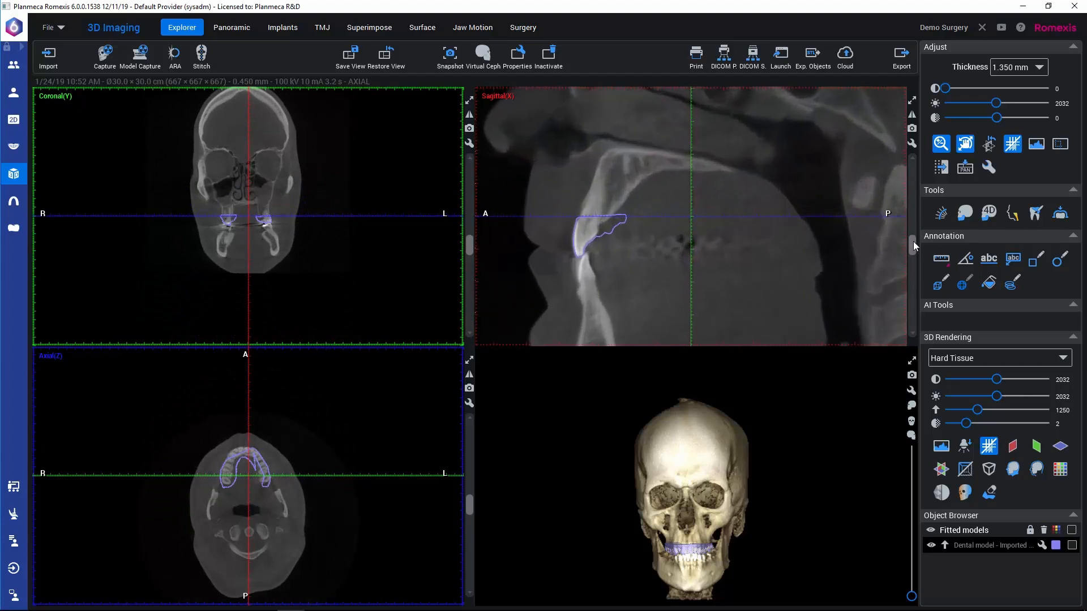
scroll(914, 245, up, 2)
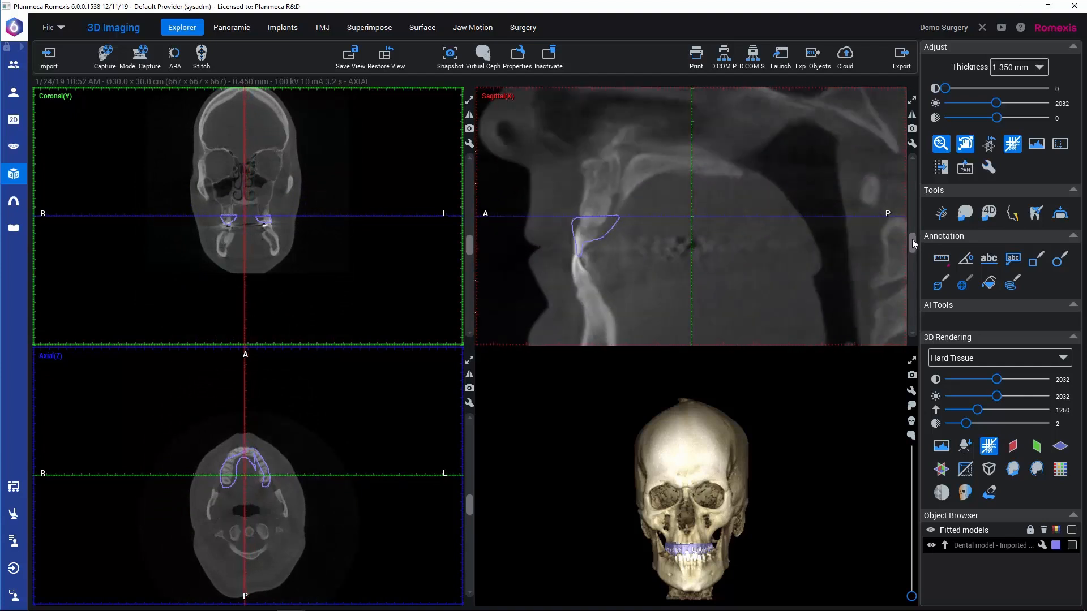
scroll(914, 245, down, 5)
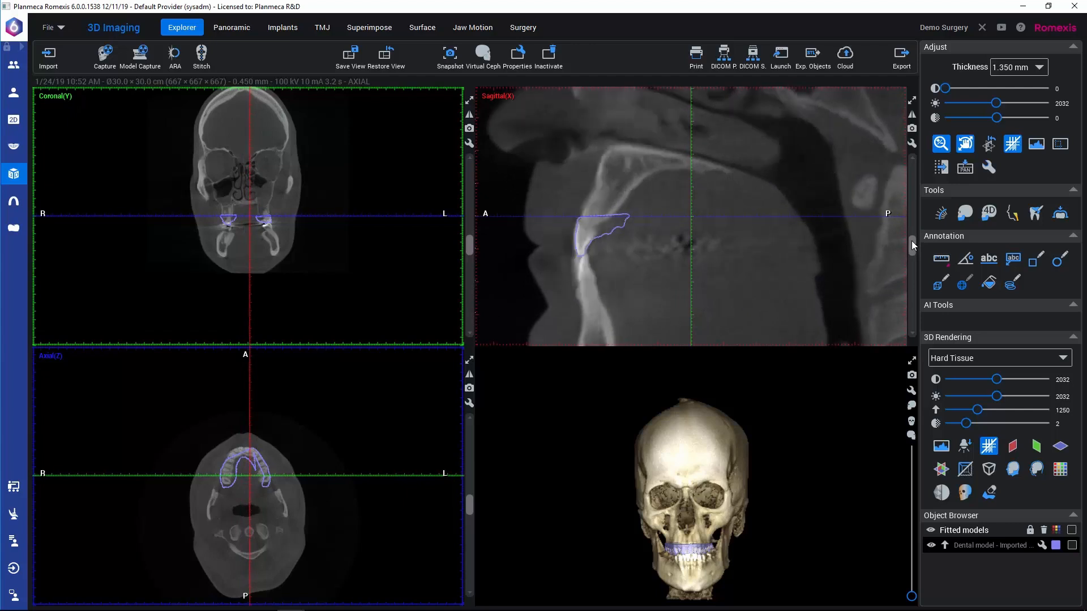
scroll(913, 244, up, 4)
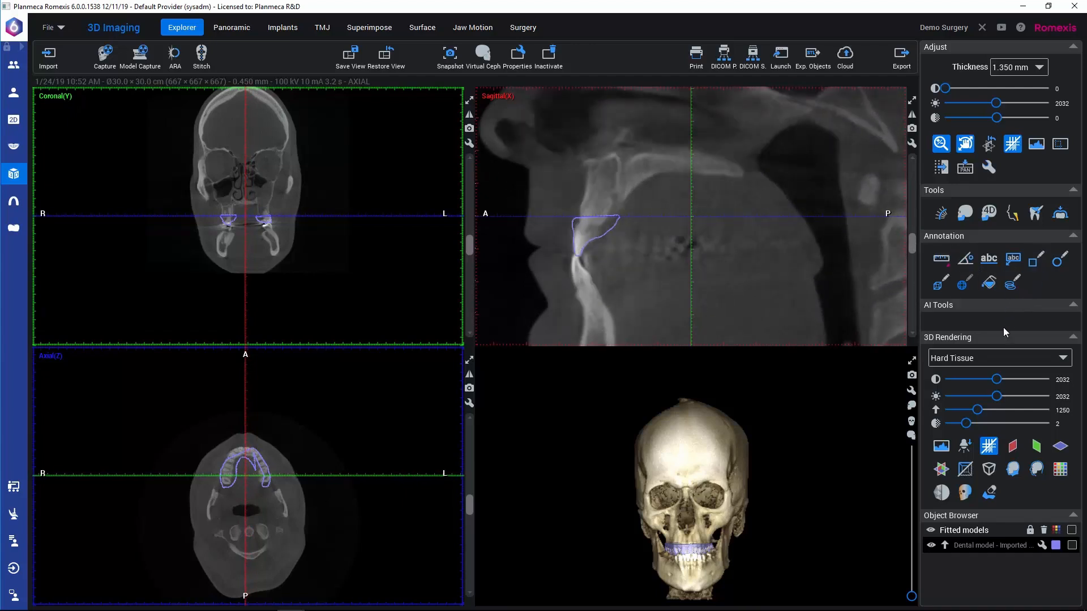
middle_drag(802, 529, 812, 500)
scroll(810, 497, up, 10)
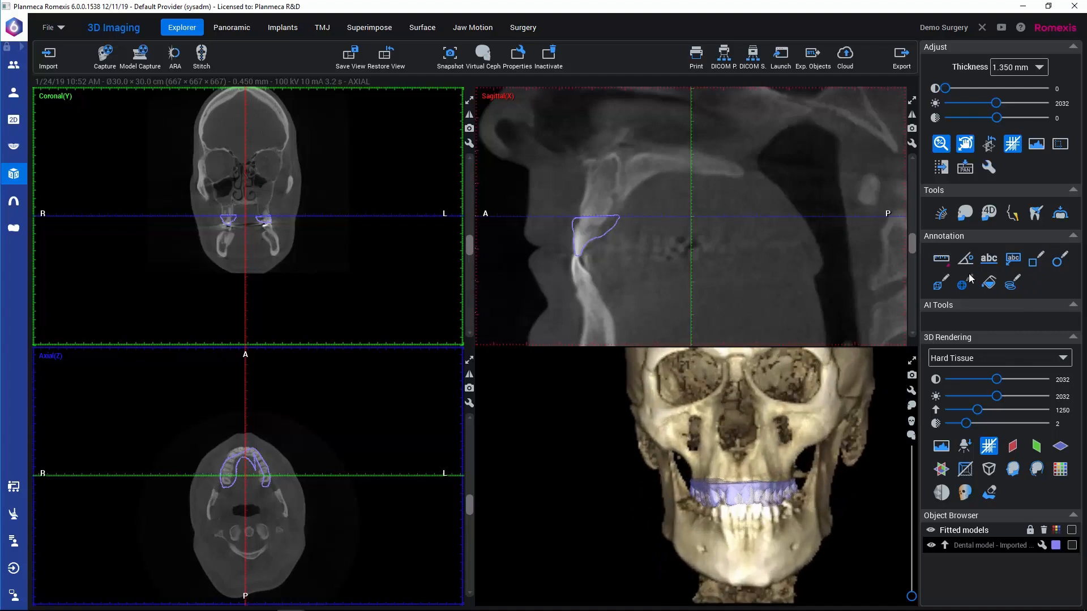
Step: Open the Lower surface model for fitting to the volume and choose to do a new match
click(1060, 216)
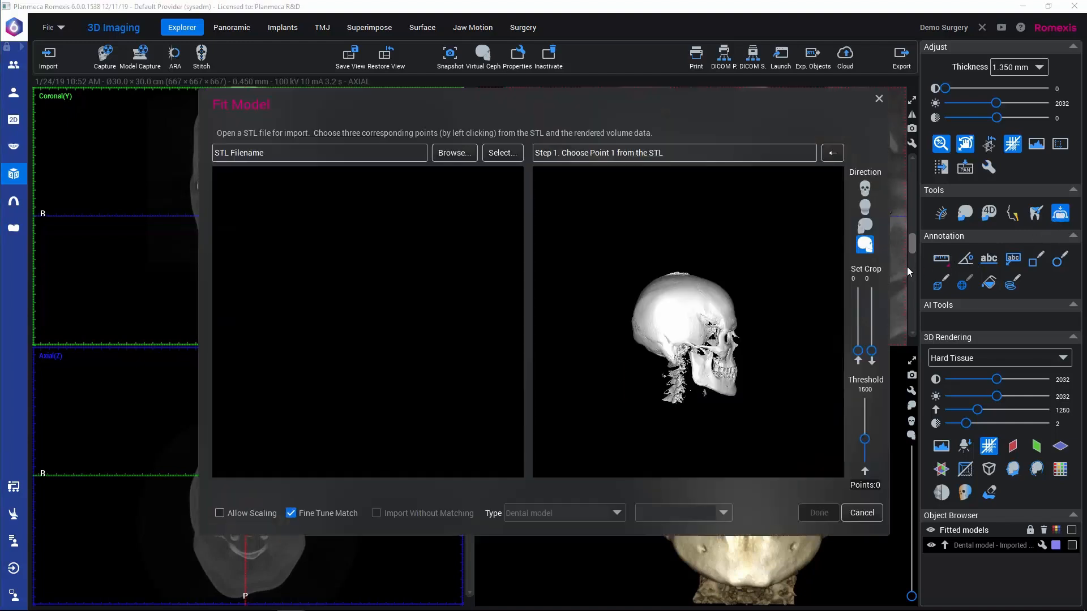
click(497, 154)
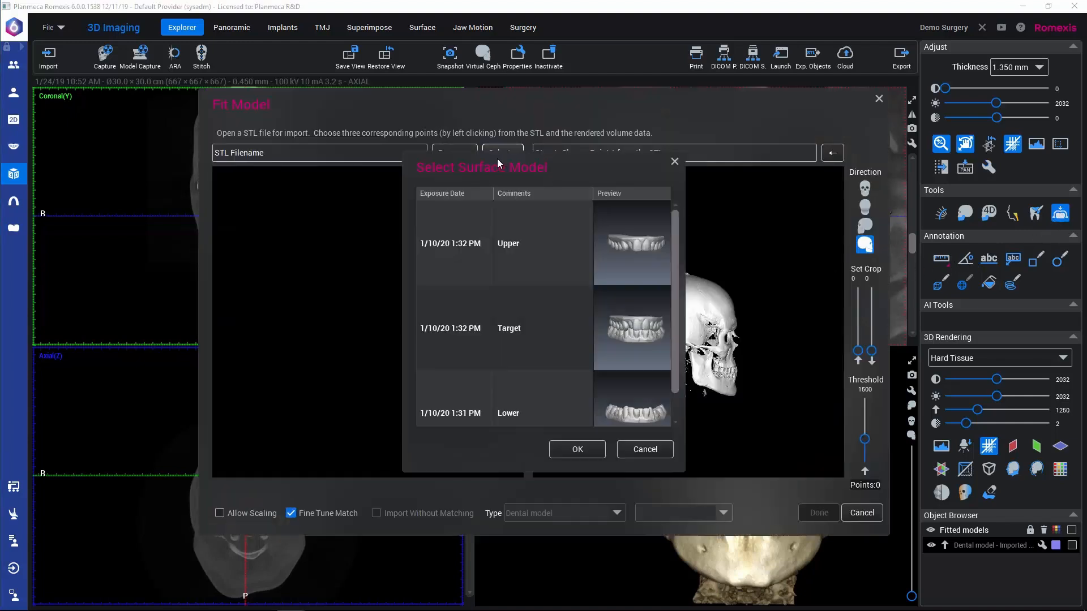
click(519, 386)
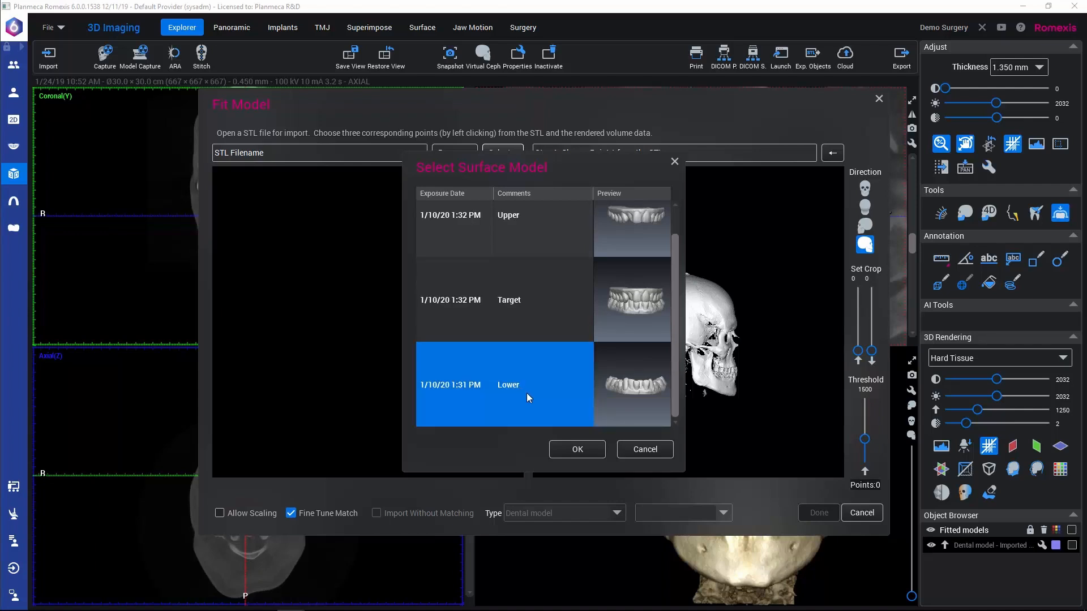
click(576, 451)
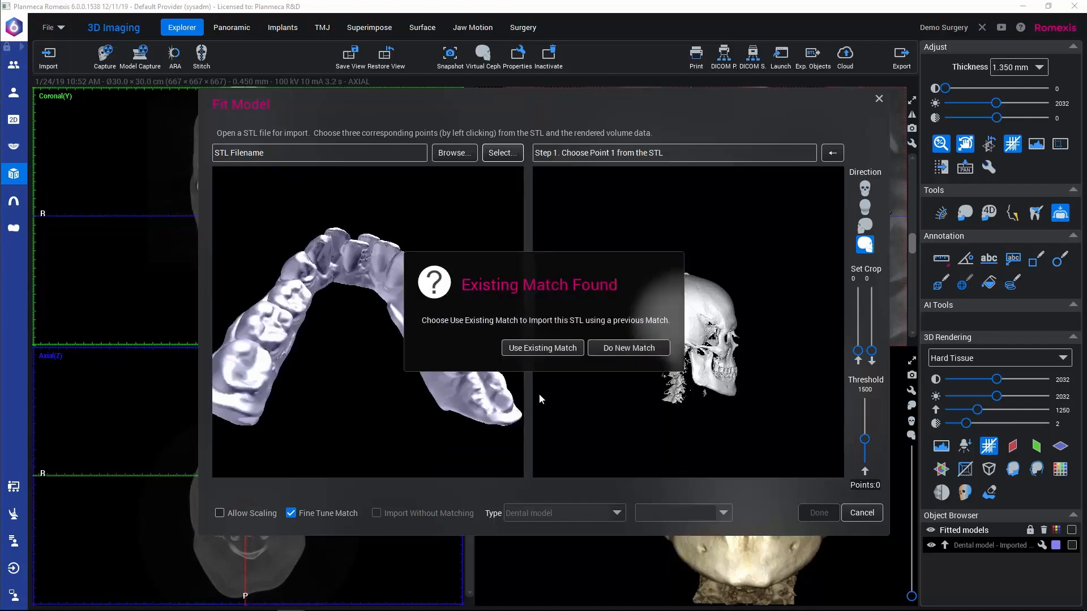
click(626, 349)
Step: Mark Point 1 on the same lower front tooth on both the STL model and the skull volume
drag(275, 396, 416, 362)
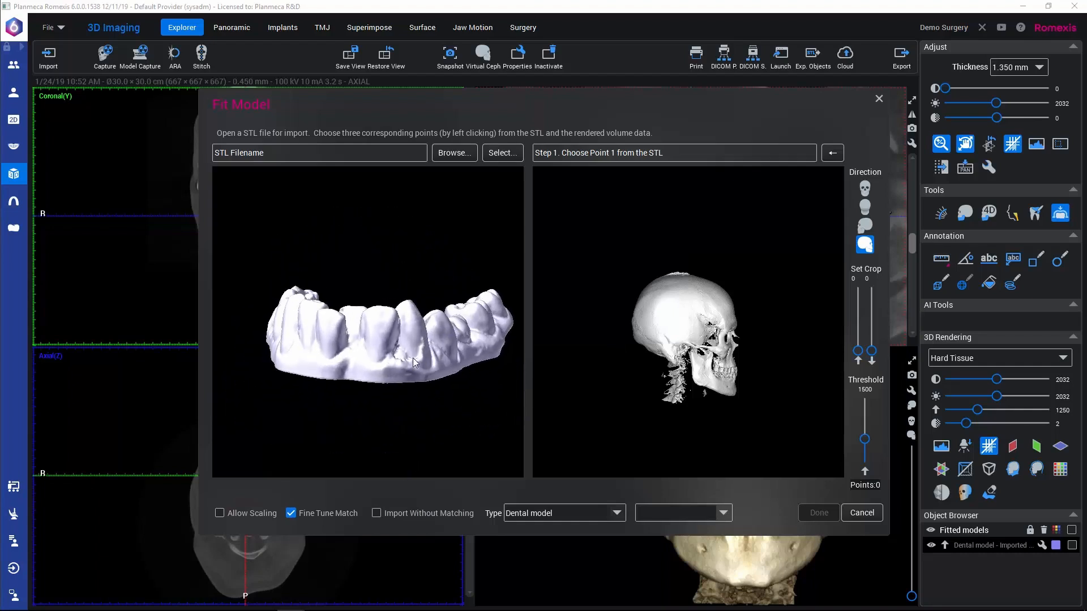
click(395, 317)
drag(745, 390, 528, 386)
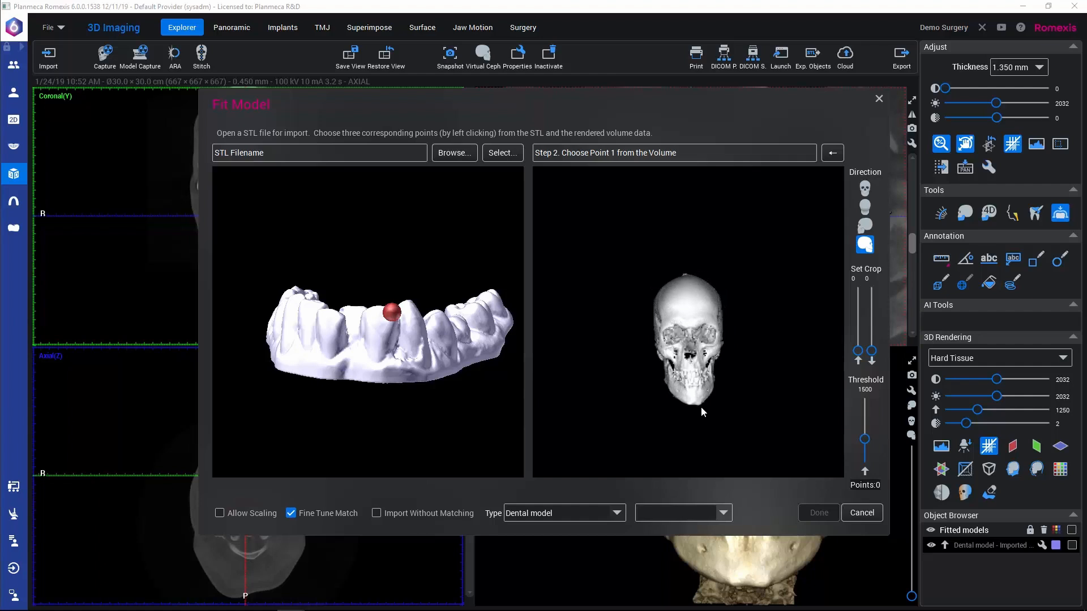
scroll(696, 383, up, 5)
scroll(694, 383, up, 6)
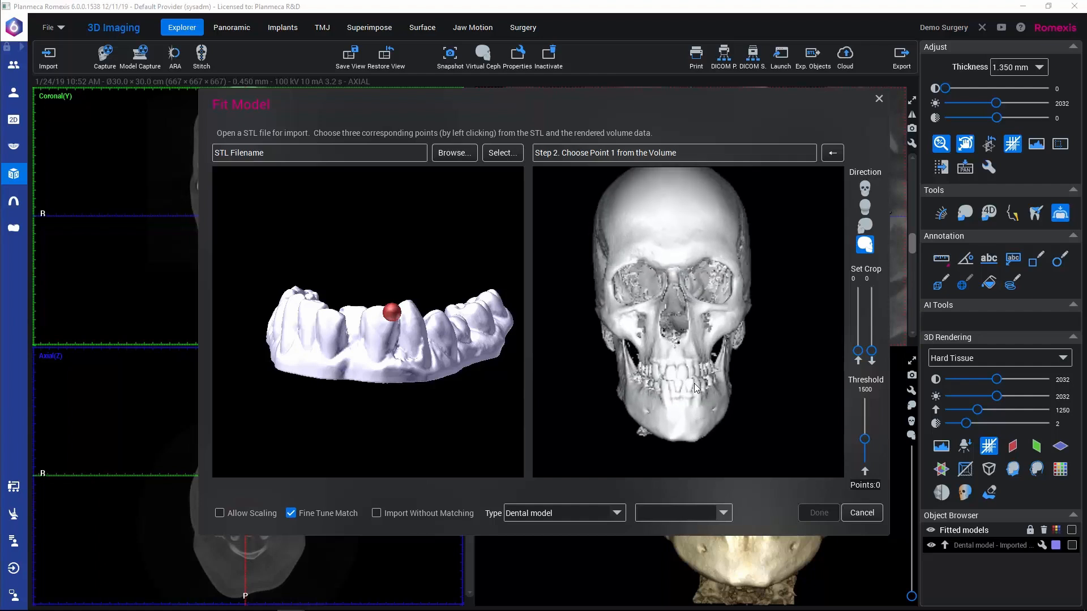
click(695, 415)
Step: Mark Point 2 on the lower left molar on both the STL model and the skull volume
drag(461, 393, 358, 404)
drag(732, 416, 660, 408)
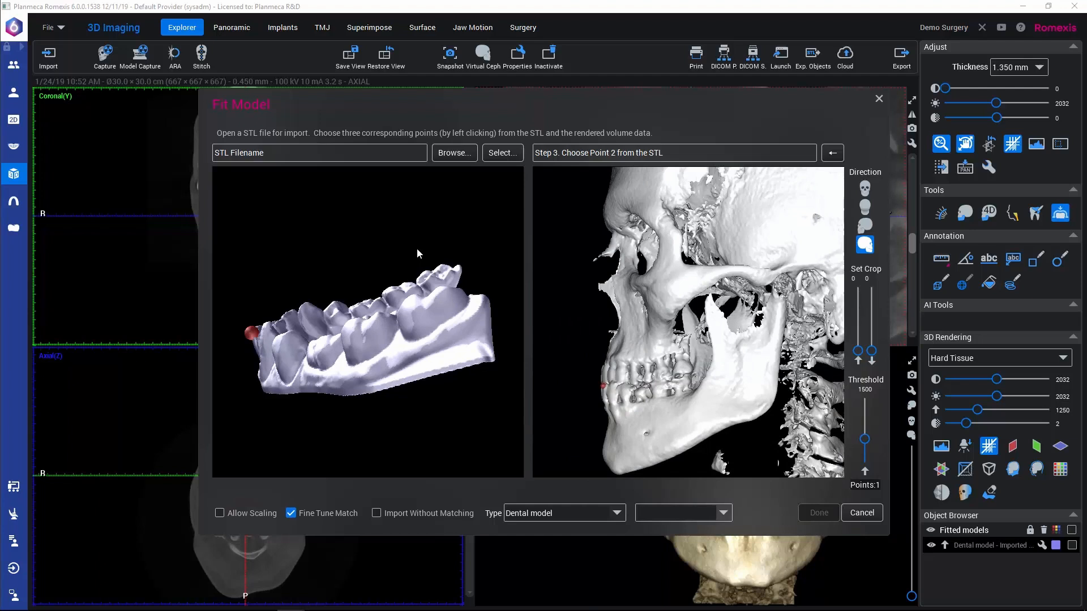
click(448, 294)
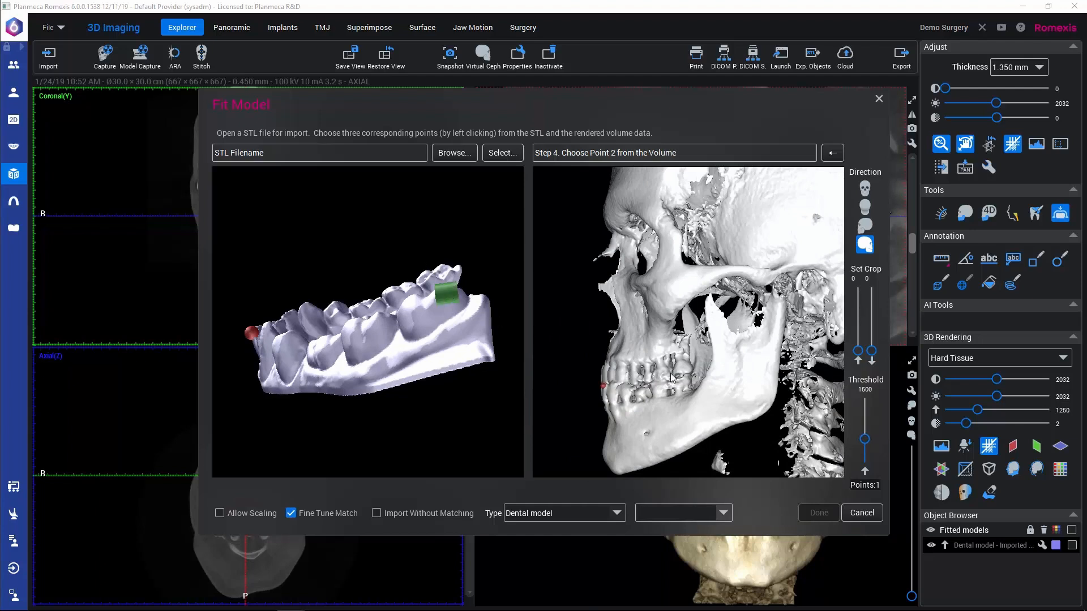
click(687, 383)
Step: Mark Point 3 on the lower right molar on both the STL model and the volume, and accept the lower model's automatic match
drag(270, 404, 365, 337)
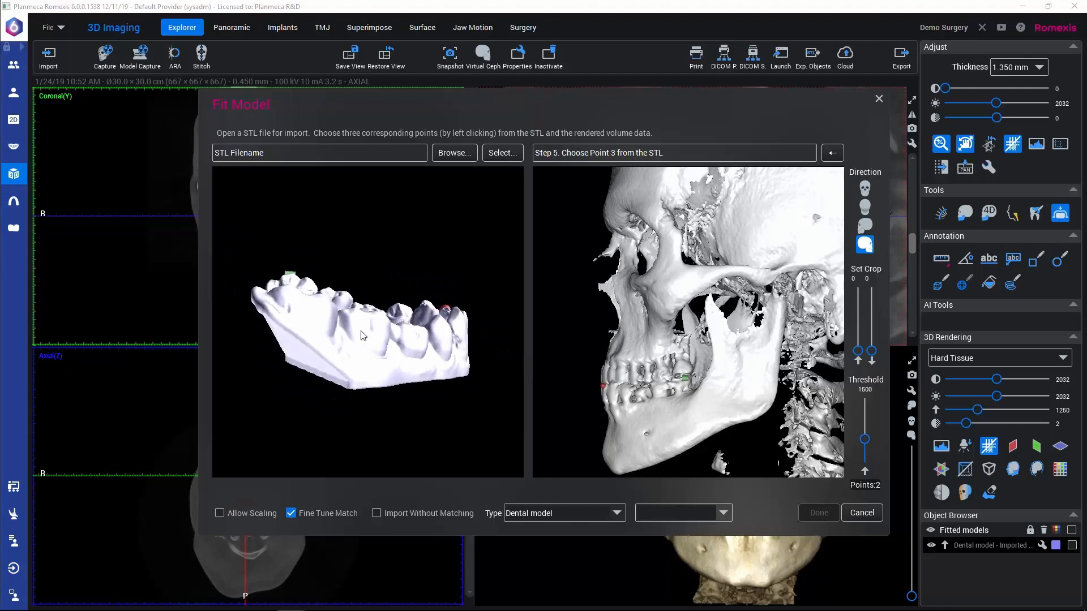
click(288, 295)
drag(572, 406, 973, 410)
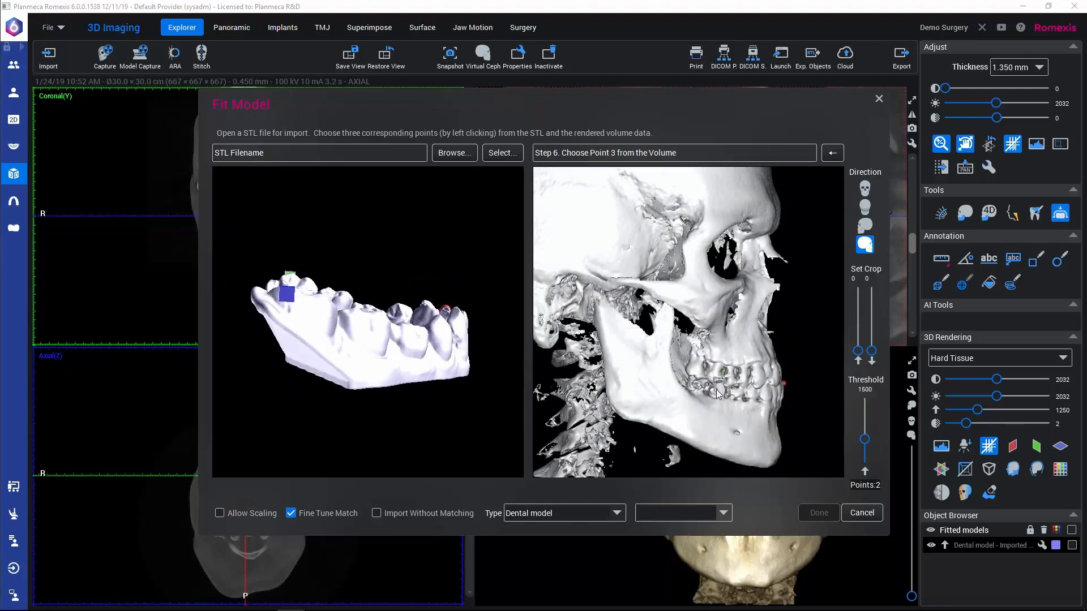
click(692, 379)
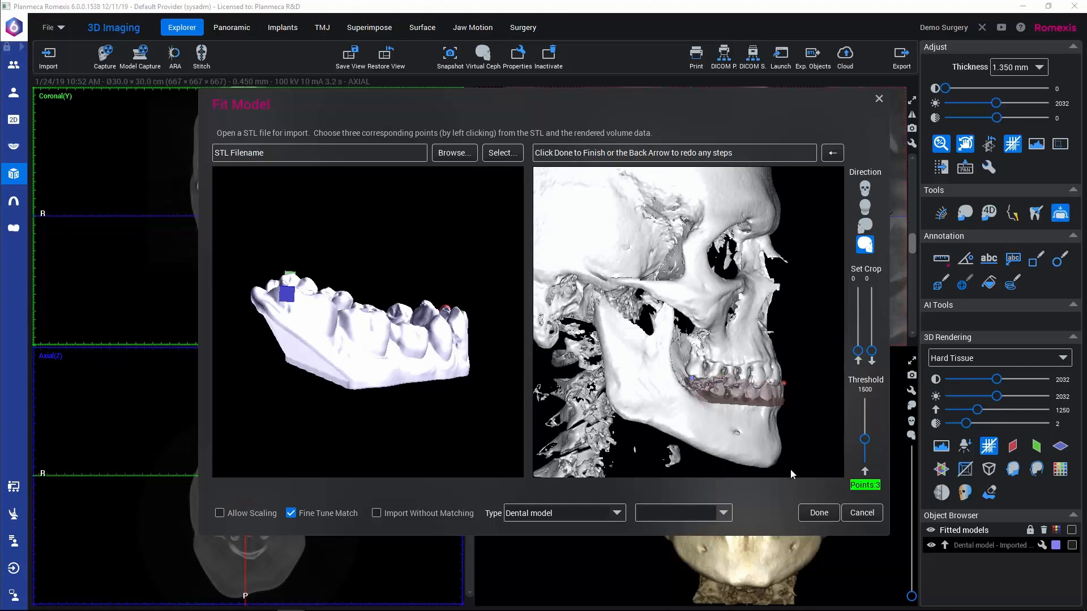
click(814, 513)
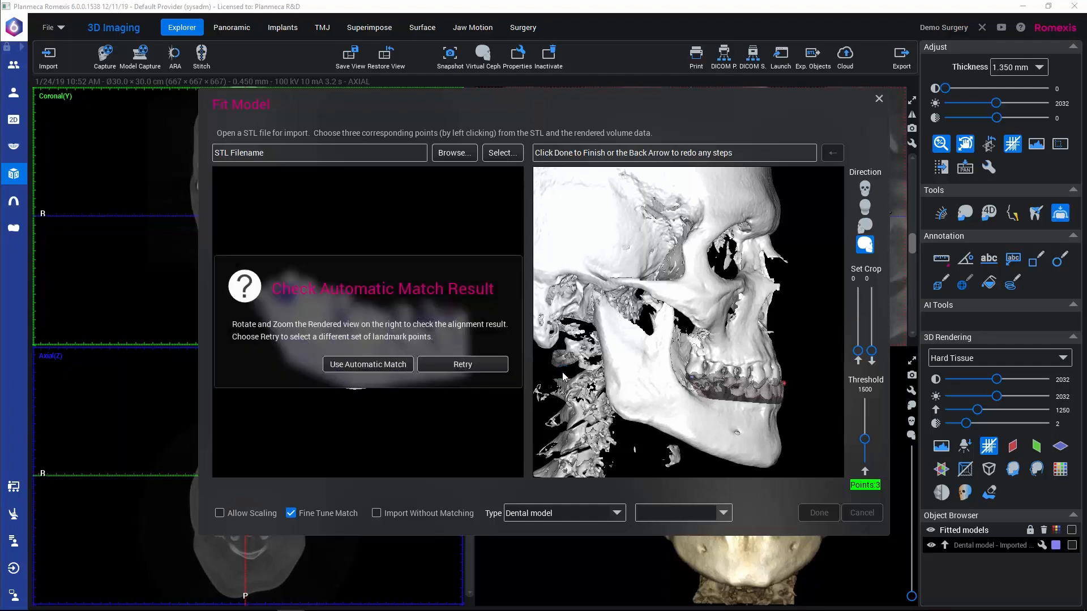
click(385, 365)
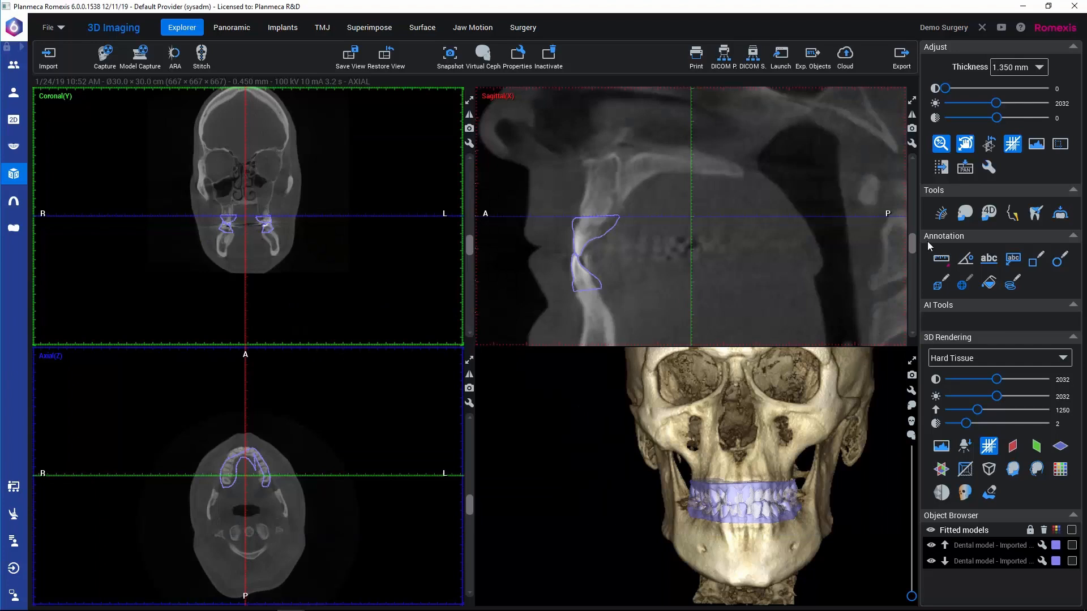
Step: Check the fitted models' outlines in the sagittal slices, toggling the visibility of the lower and upper models
drag(912, 243, 912, 253)
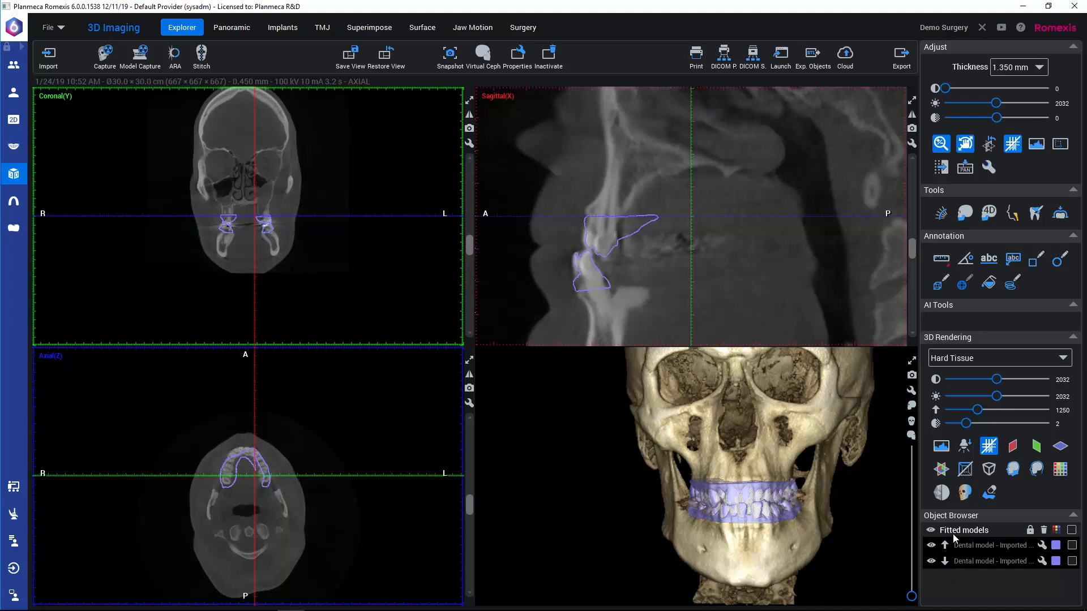
click(931, 561)
click(931, 561)
click(931, 545)
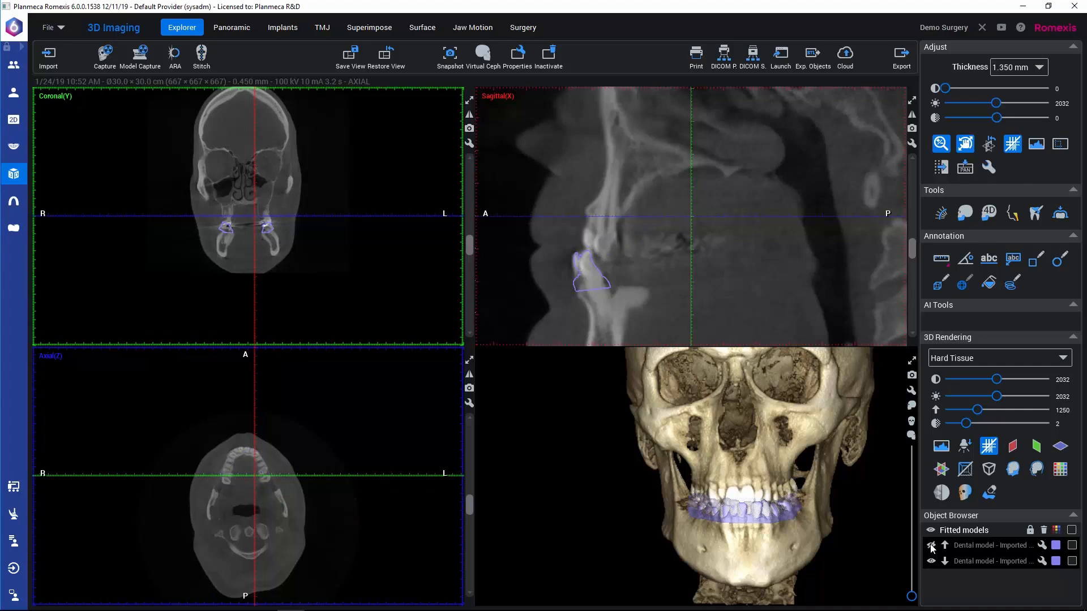
click(931, 545)
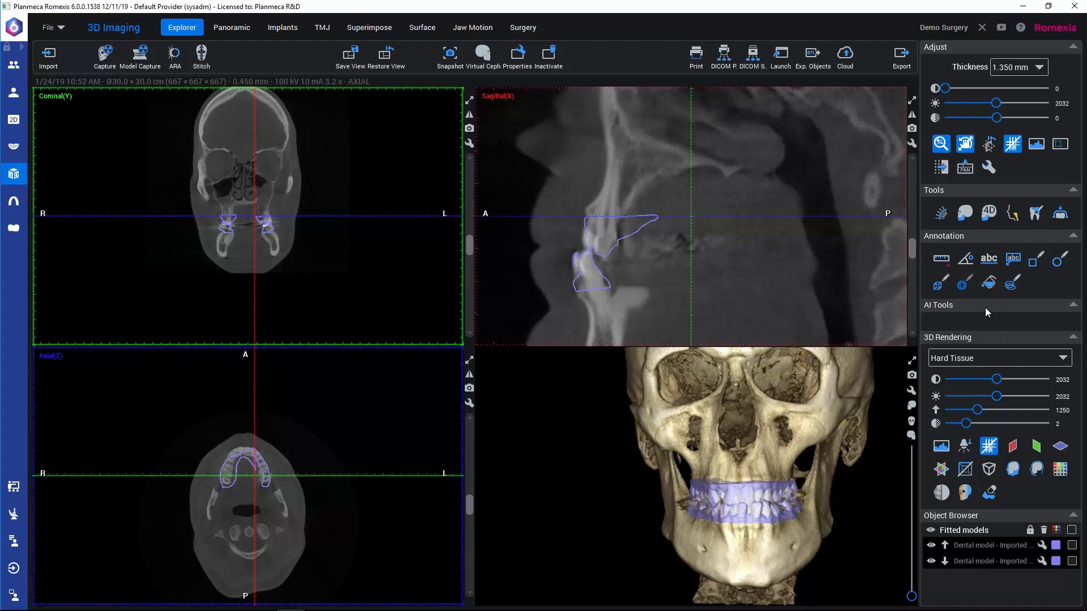
Step: Start Jaw Segmentation and opt to use the Surgery module after segmentation
click(966, 286)
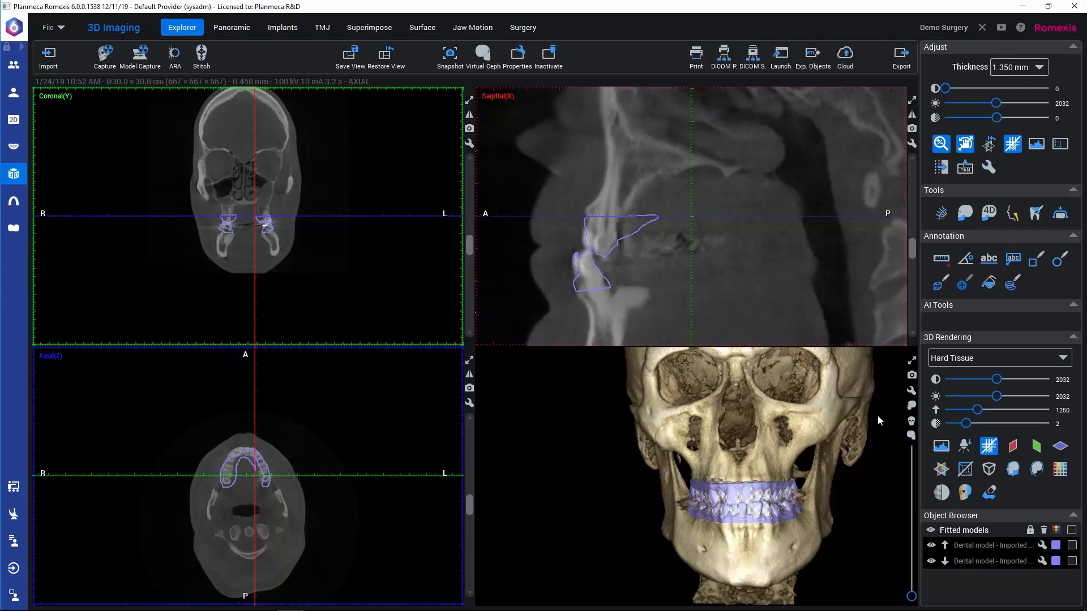
click(966, 215)
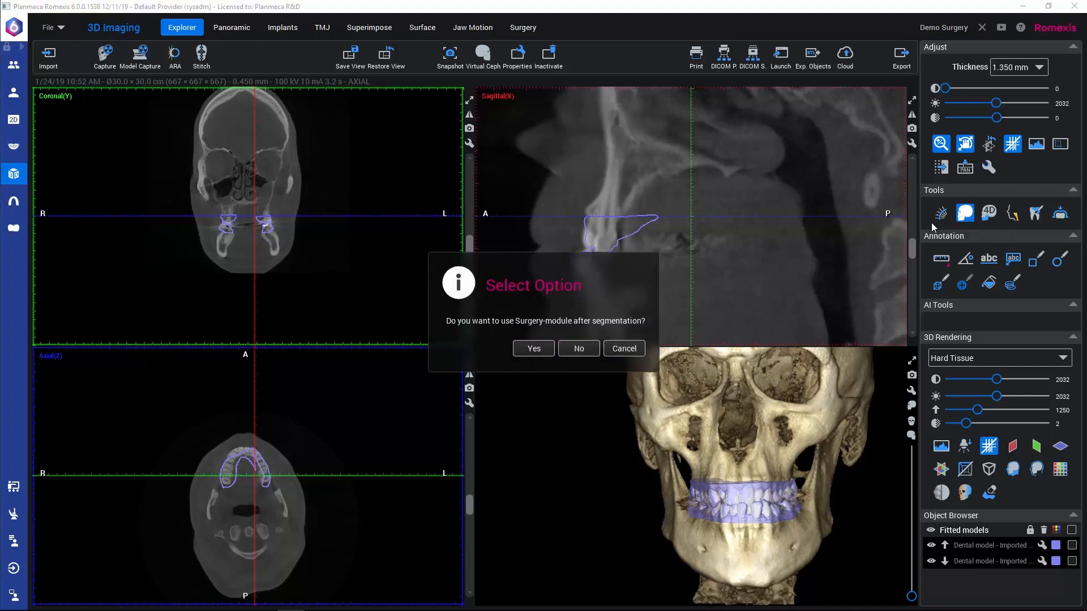
click(535, 347)
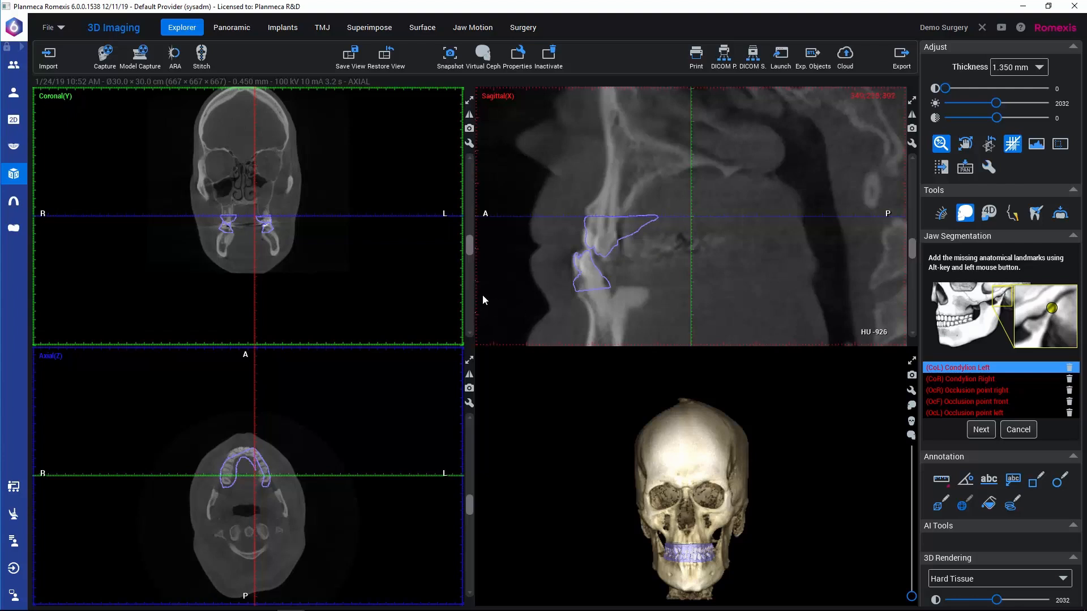
Step: Place the Condylion Left and Condylion Right landmarks on top of the mandibular condyles in the coronal slices
scroll(371, 283, up, 3)
scroll(371, 283, up, 2)
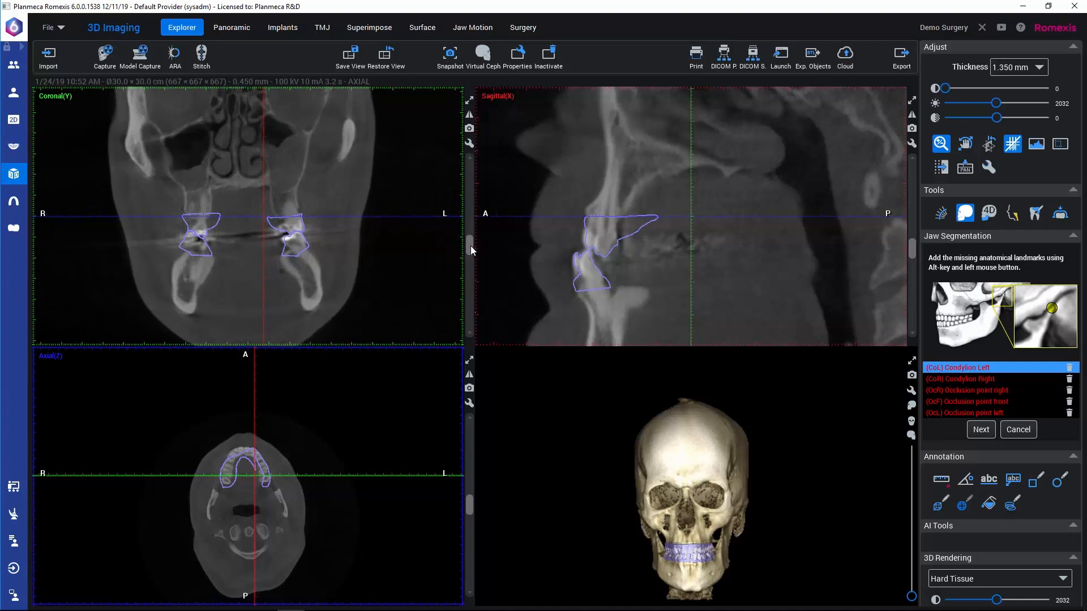
drag(470, 246, 458, 268)
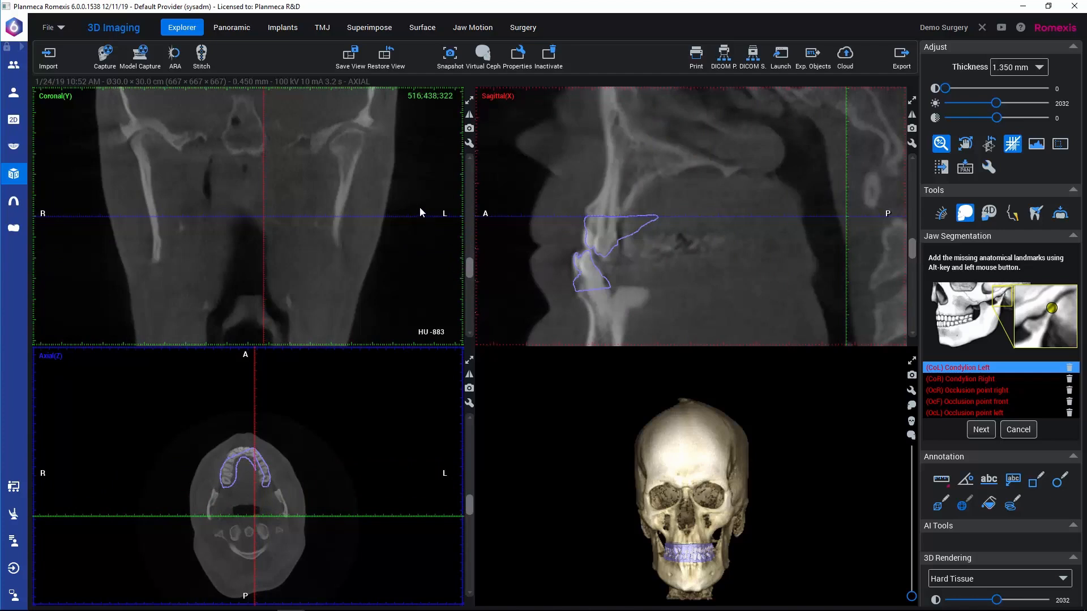
alt+click(355, 130)
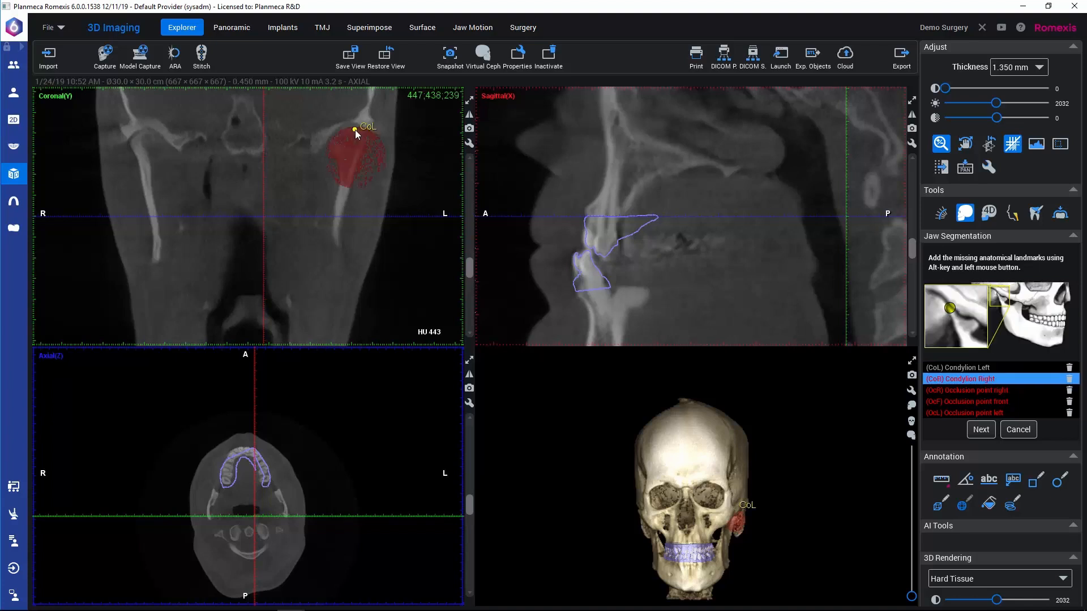
drag(470, 269, 469, 272)
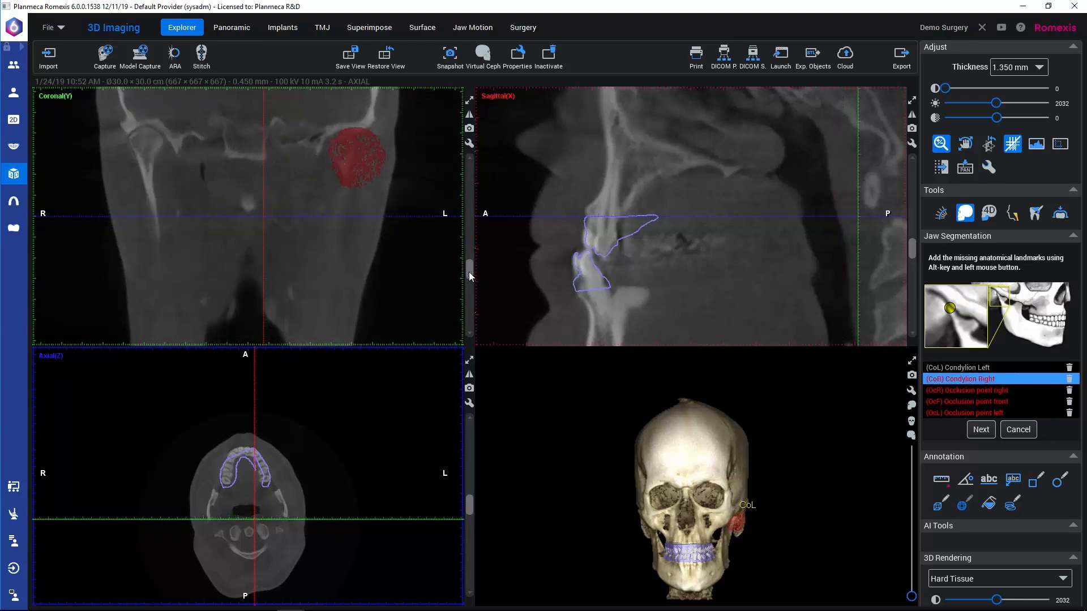
alt+click(148, 127)
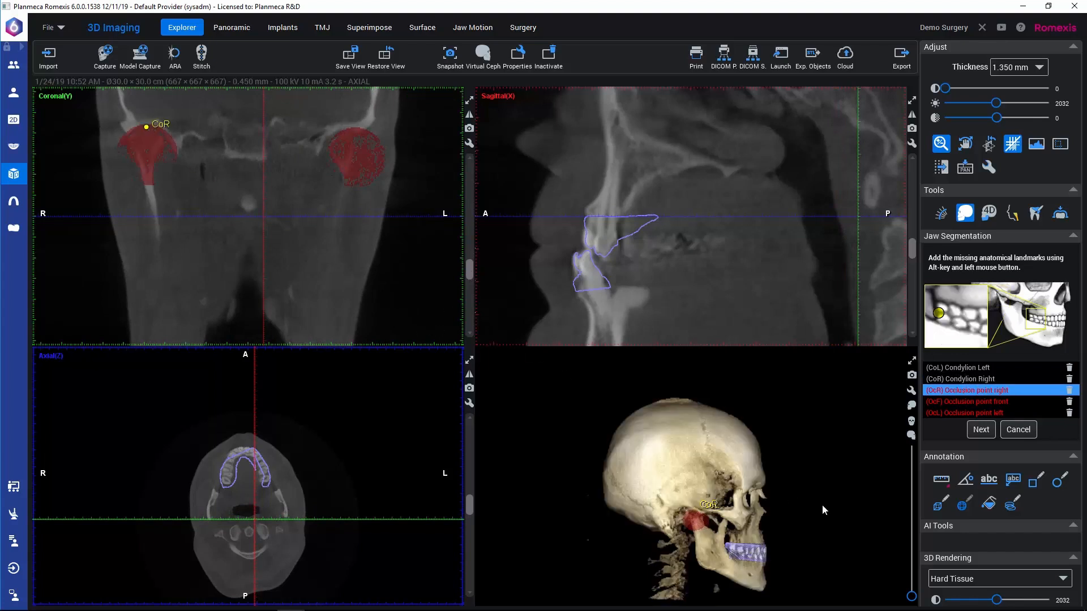
Step: Place the right, front and left occlusion points on the teeth in the 3D rendering and proceed to painting the mandible
middle_drag(819, 516, 801, 493)
scroll(784, 495, up, 4)
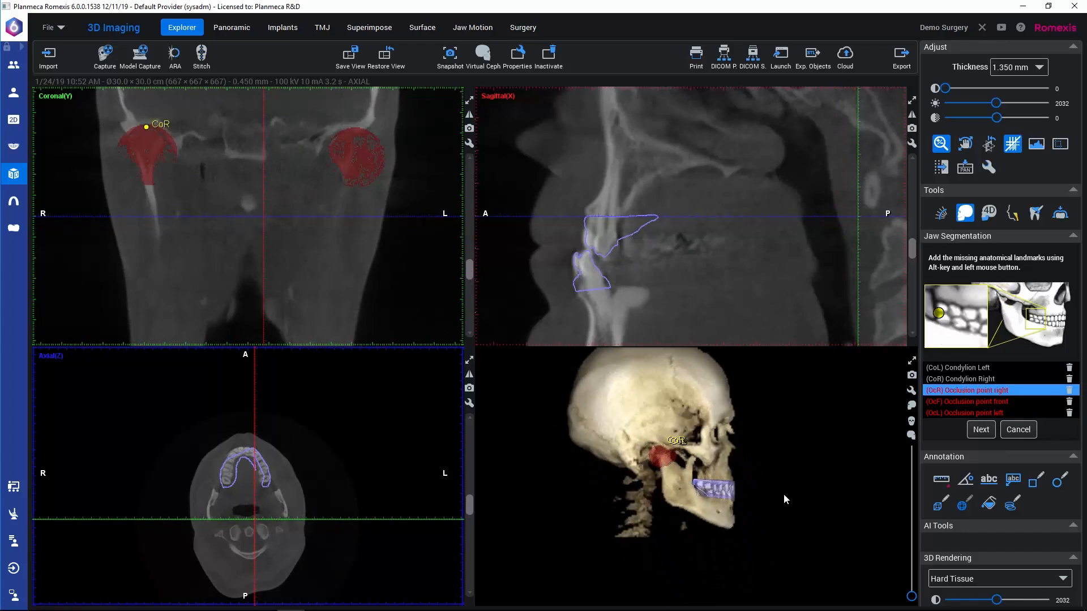
scroll(784, 499, up, 10)
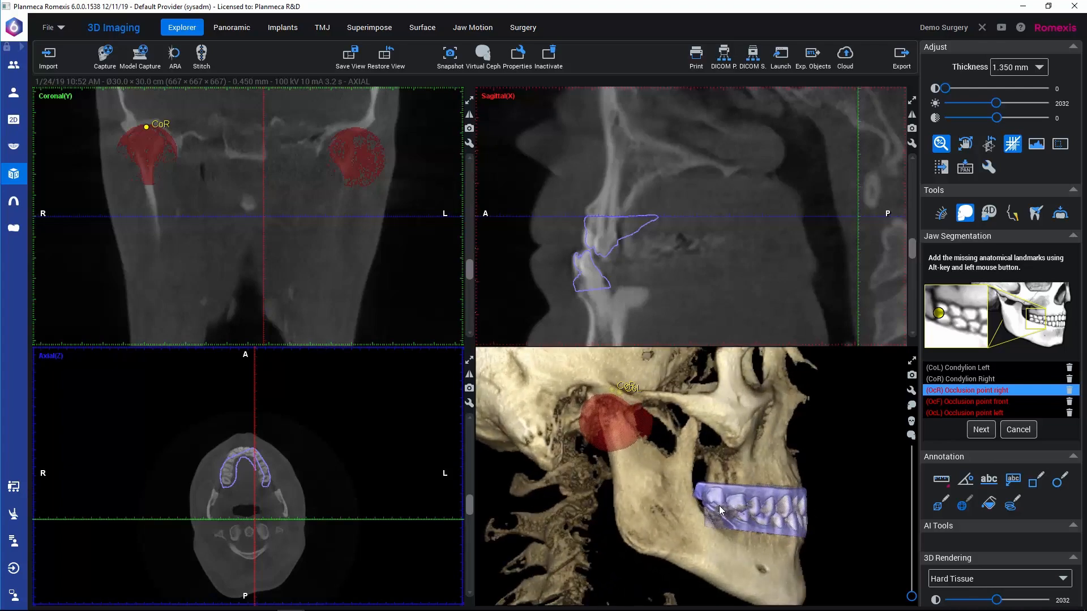
alt+click(720, 510)
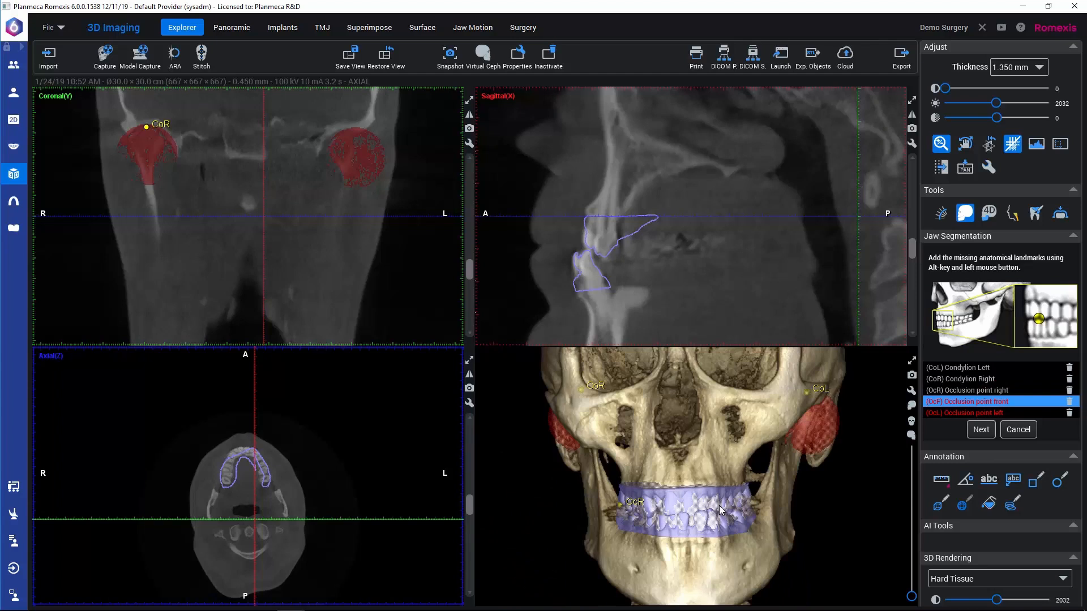
alt+click(685, 520)
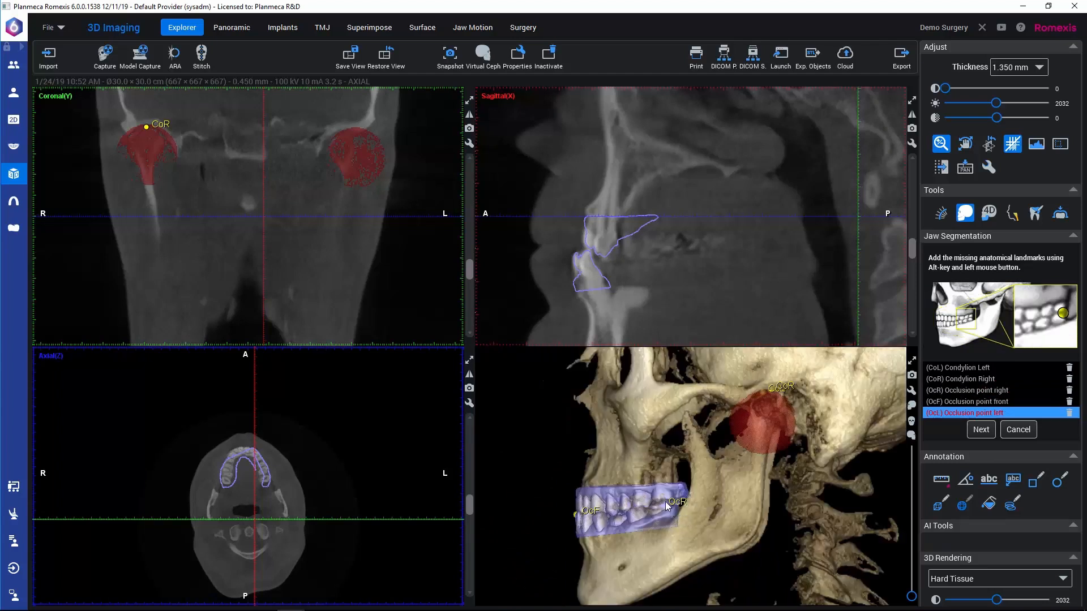
alt+click(665, 502)
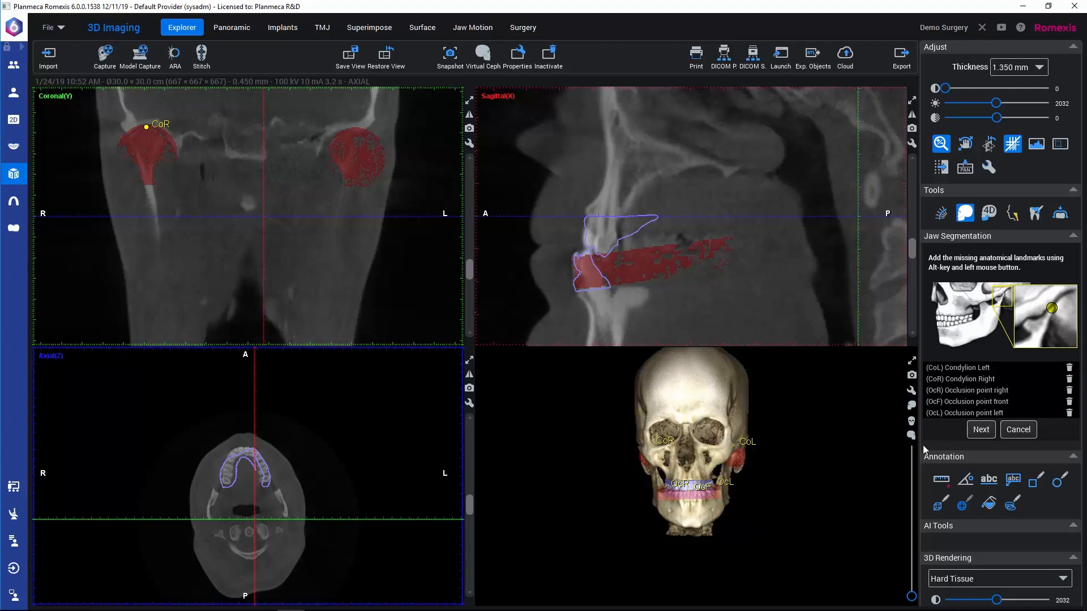
scroll(782, 471, up, 3)
scroll(782, 471, up, 2)
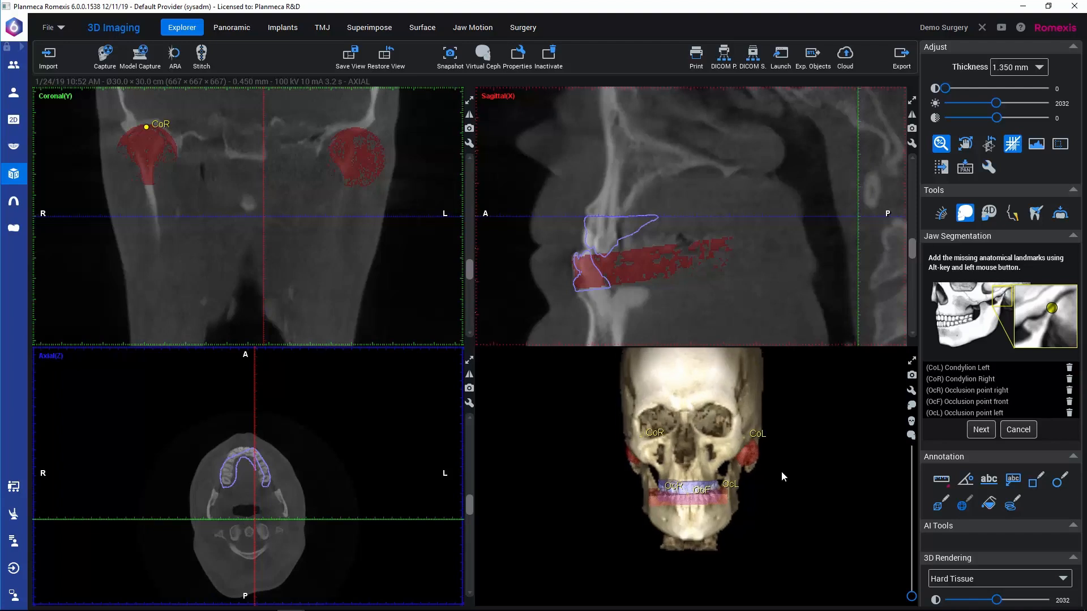
click(984, 431)
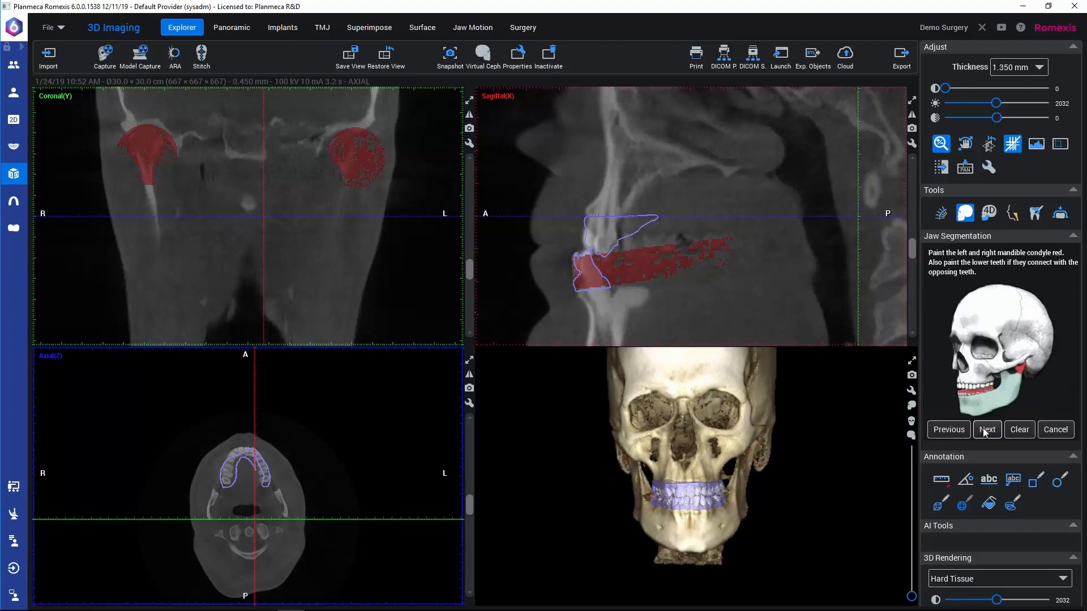
Step: Extend the red mandible paint over the lower front tooth in the sagittal view and check the lower teeth's coverage across neighbouring slices
mouse_move(575, 289)
mouse_down()
mouse_move(578, 268)
mouse_move(595, 292)
mouse_up()
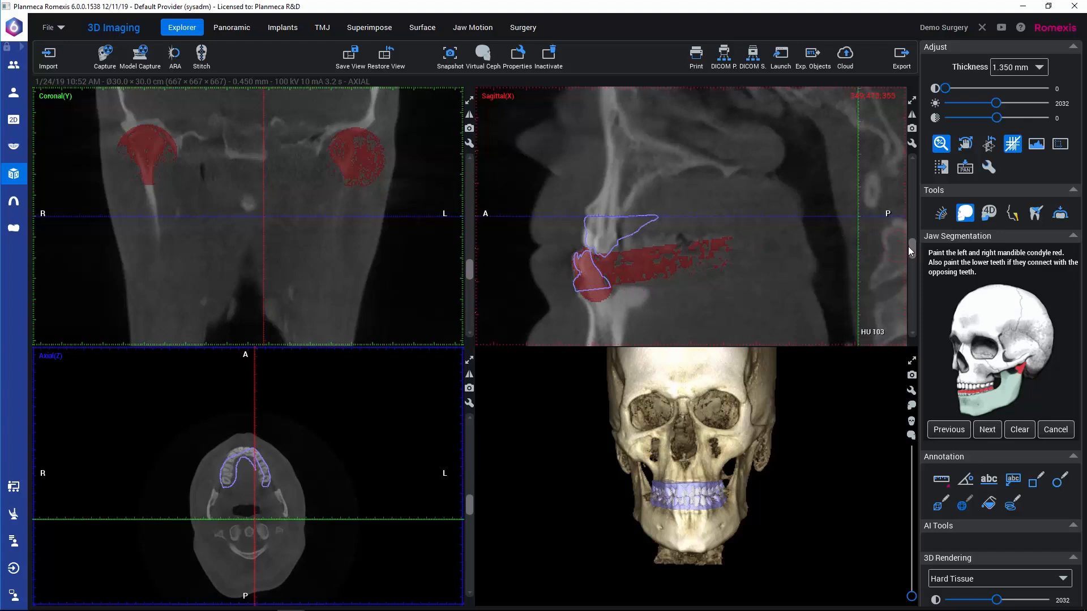
scroll(910, 246, down, 3)
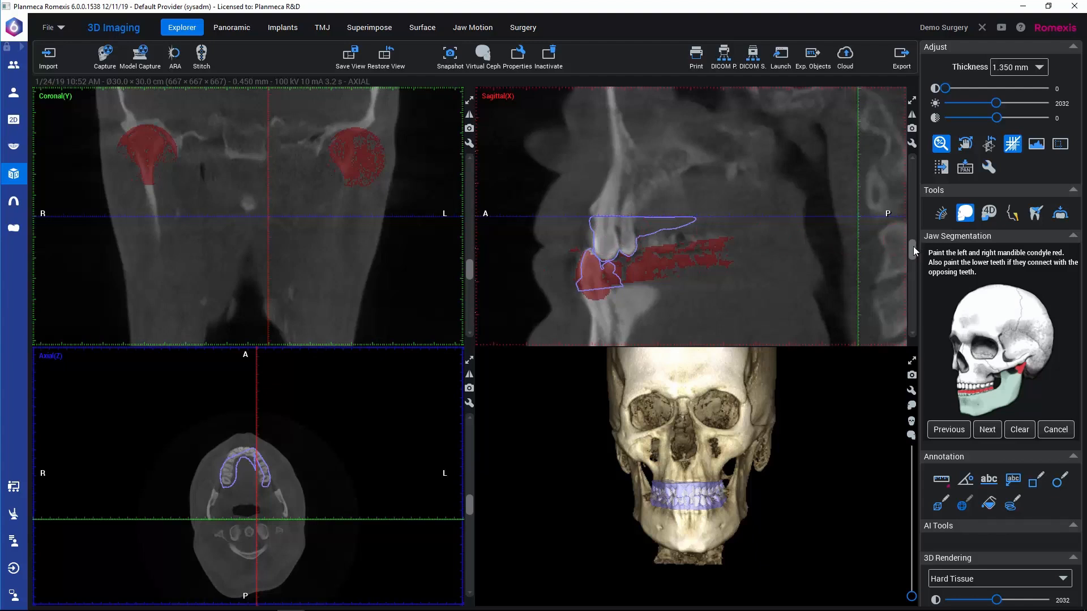
drag(912, 246, 913, 248)
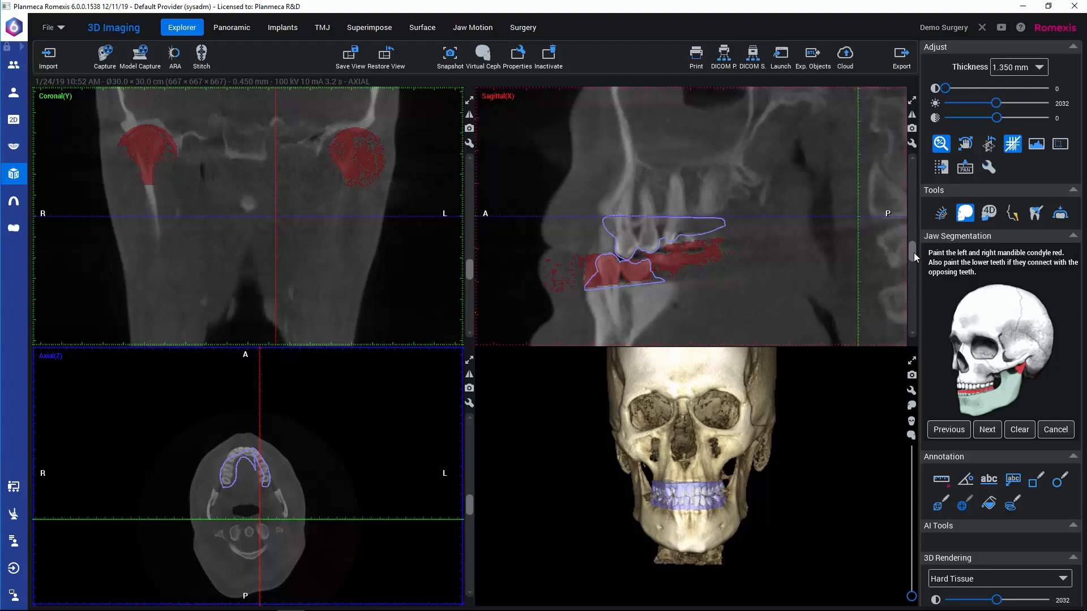
mouse_move(914, 252)
mouse_down()
mouse_move(905, 233)
mouse_move(911, 253)
mouse_up()
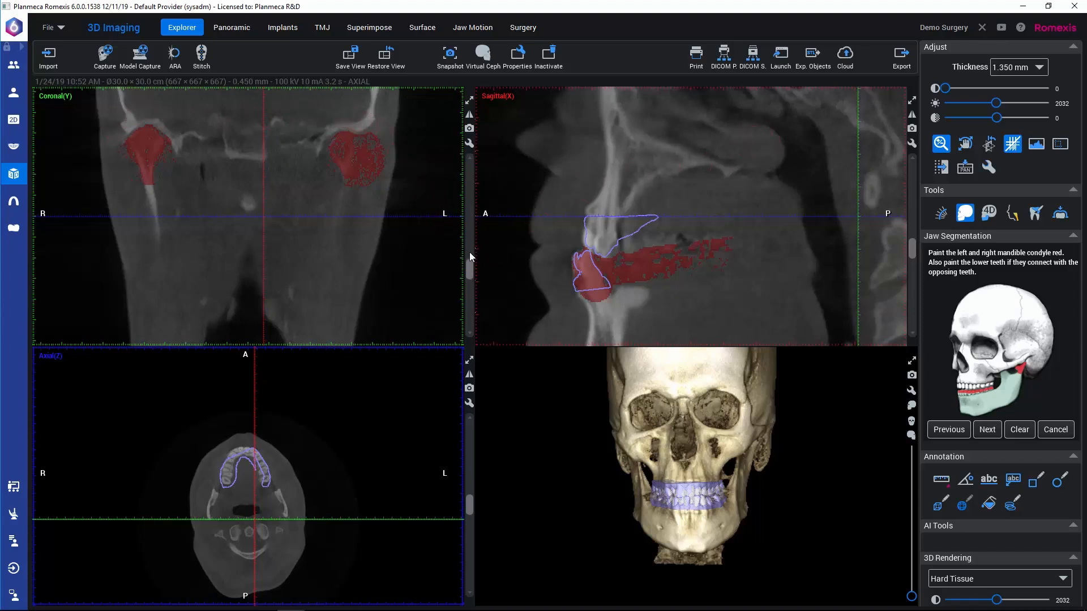
Step: Check the red paint on both mandibular condyles across the coronal slices and on the lower front teeth in the sagittal view
scroll(470, 266, up, 3)
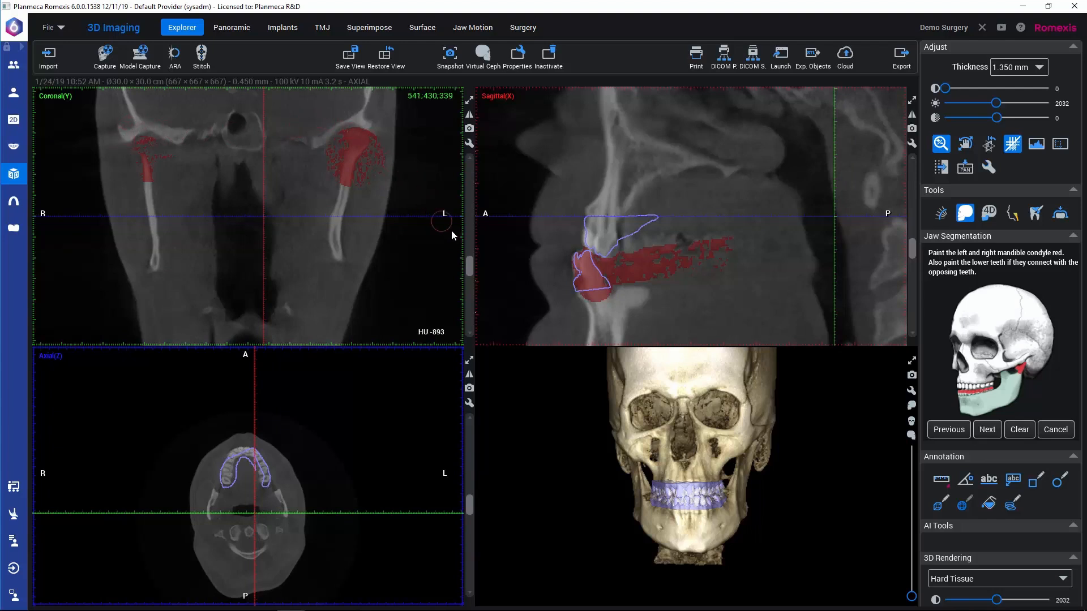
scroll(472, 264, up, 5)
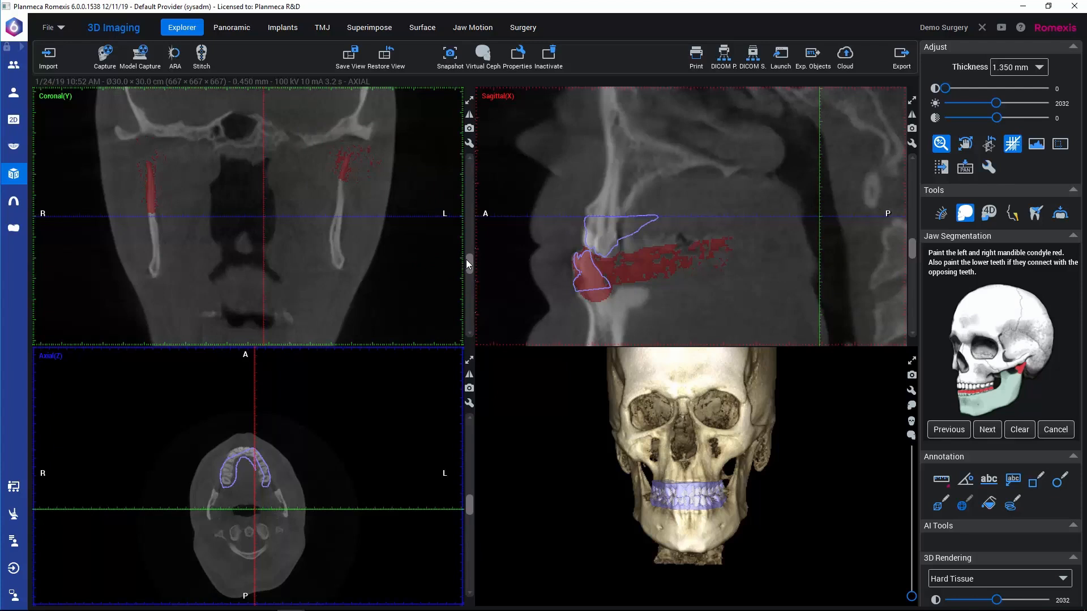
scroll(467, 259, up, 5)
mouse_move(464, 254)
mouse_down()
mouse_move(462, 274)
mouse_move(454, 260)
mouse_up()
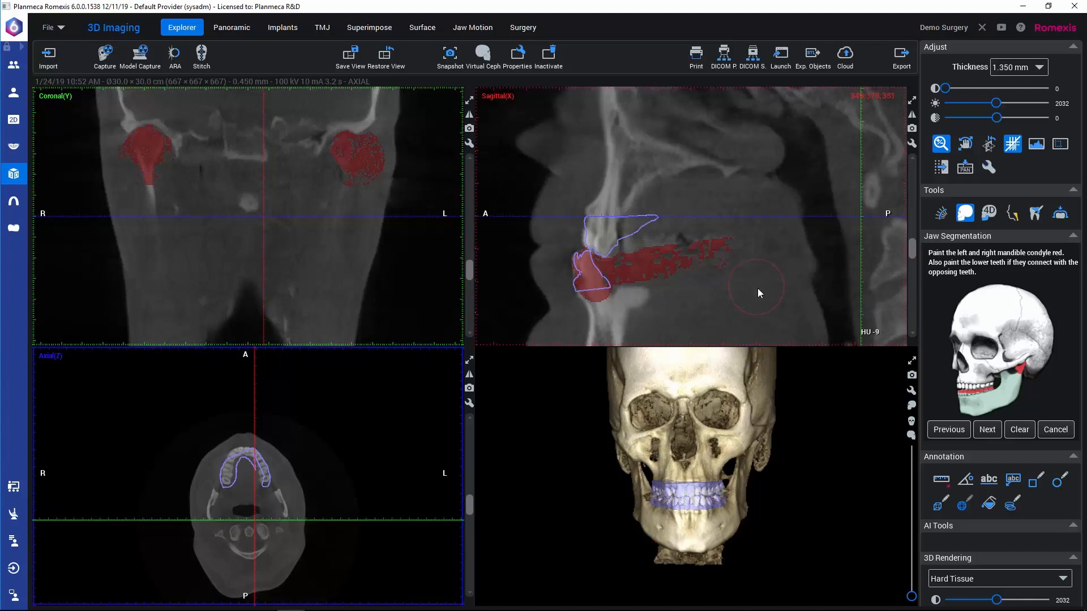
scroll(756, 288, up, 1)
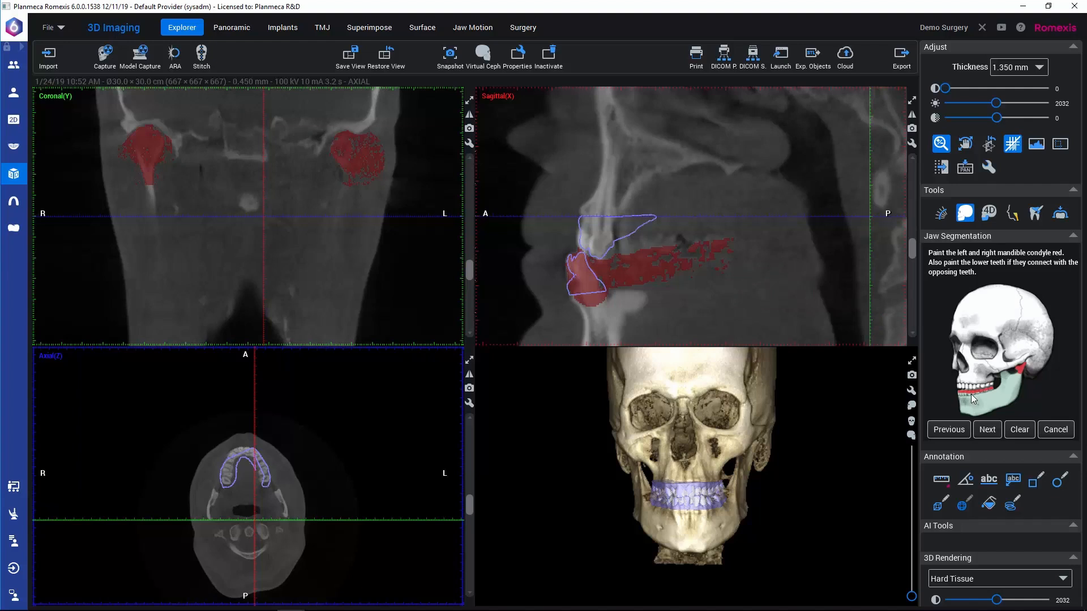
Step: Accept the painted areas and grow the lower jaw region from a starting point in the front of the mandible in the sagittal view
click(987, 429)
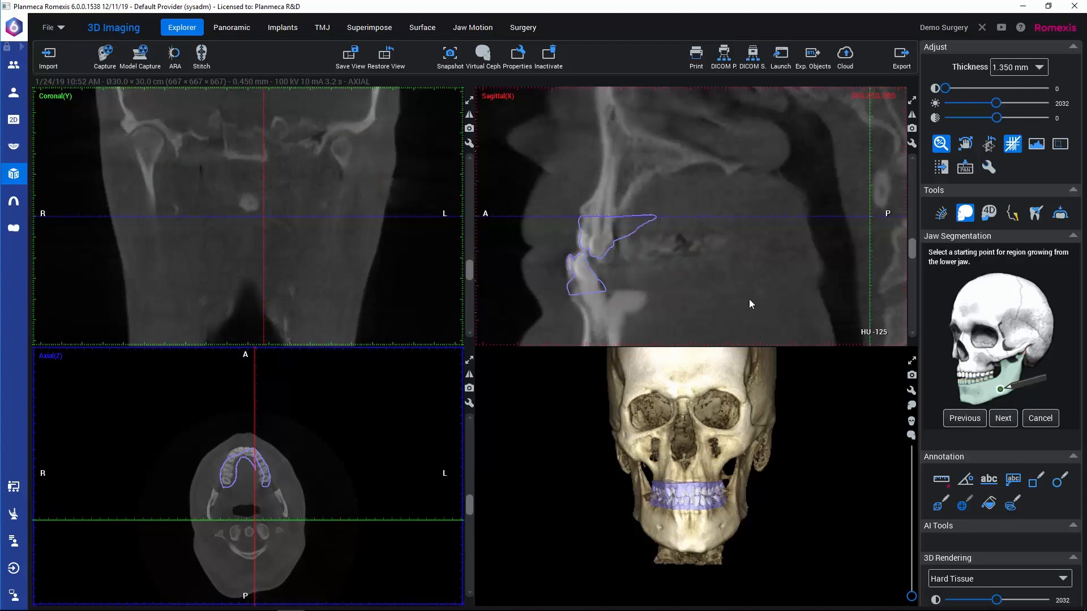
click(613, 327)
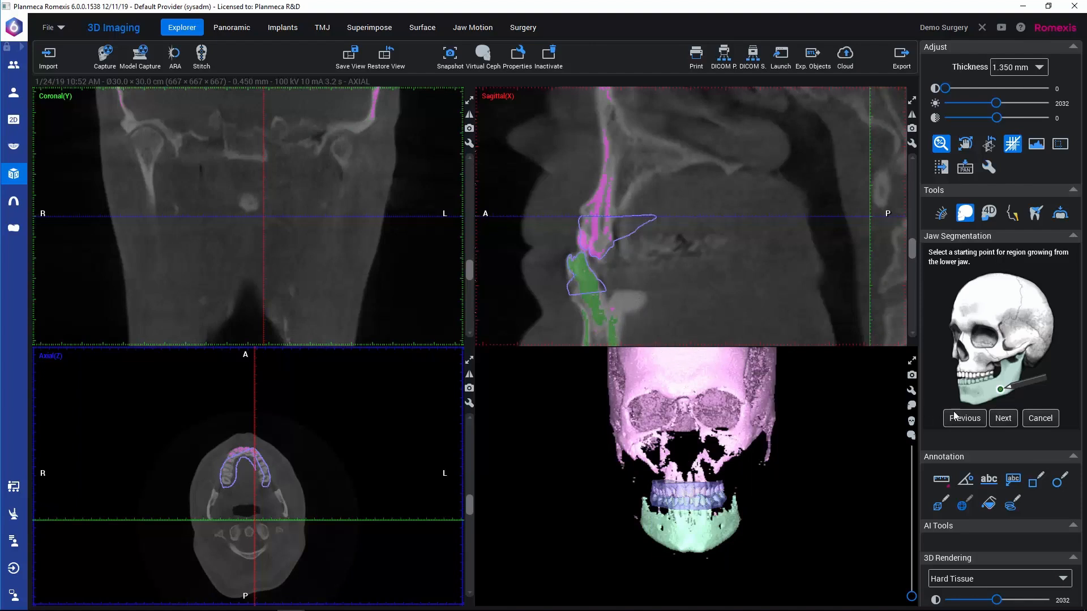
click(1004, 419)
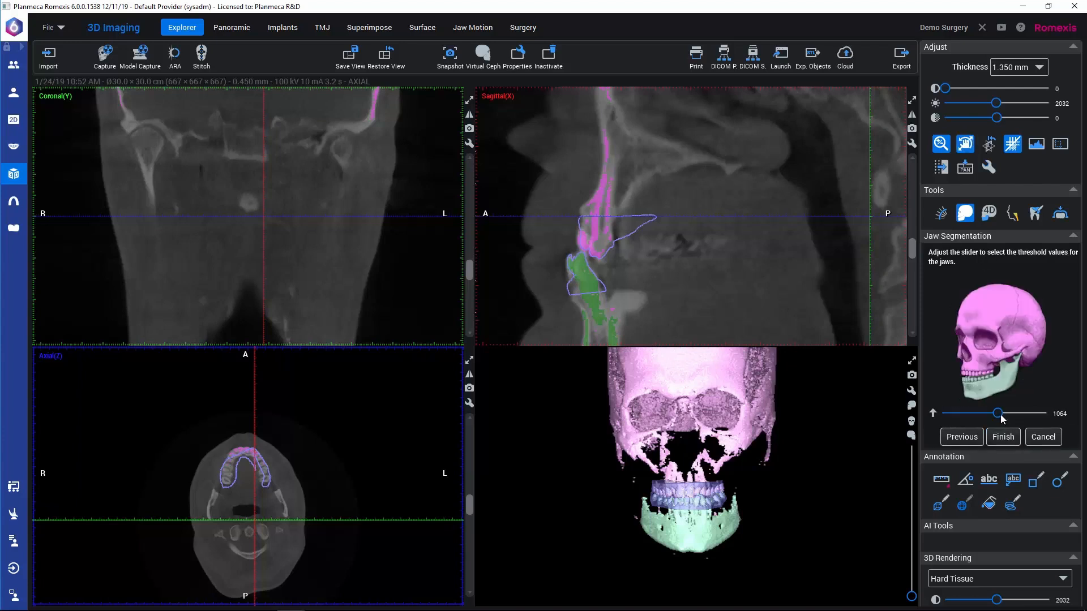
Step: Set the jaw segmentation threshold to 286 and finish the segmentation
drag(997, 414, 959, 417)
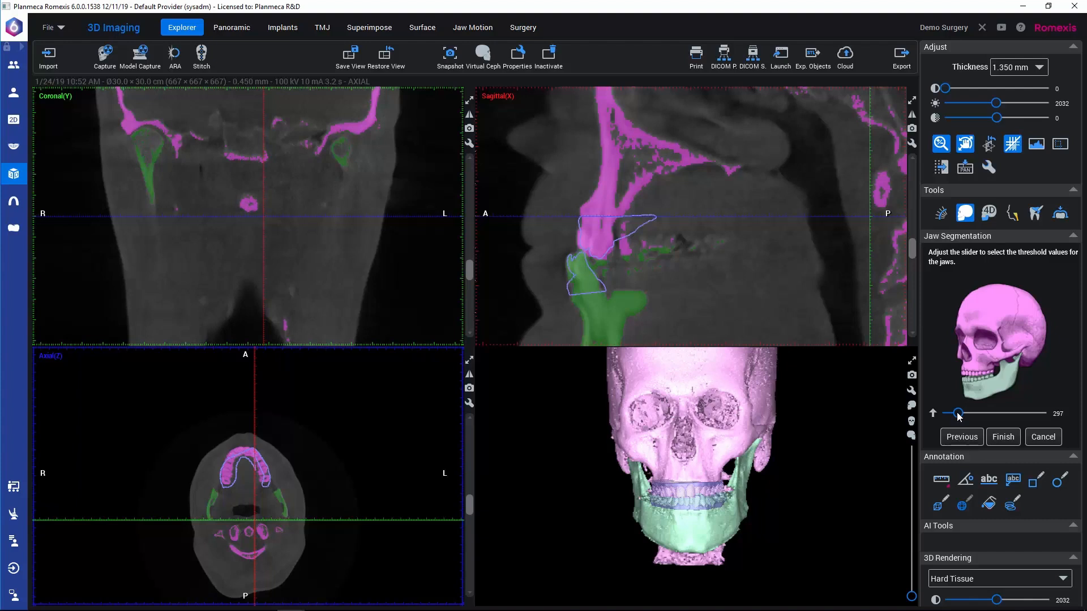
drag(958, 415, 955, 417)
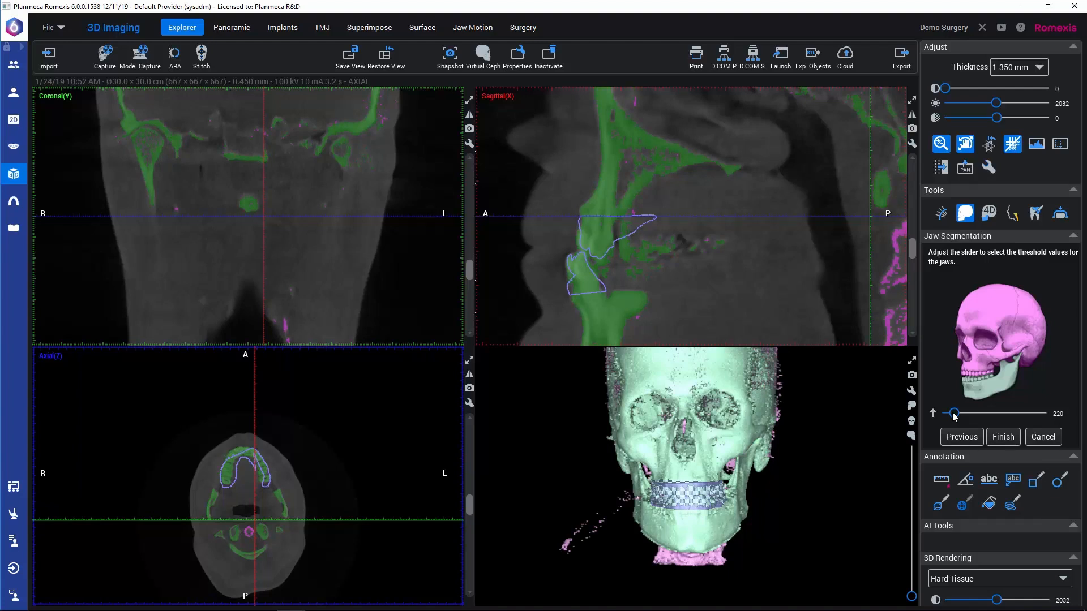
drag(954, 414, 956, 415)
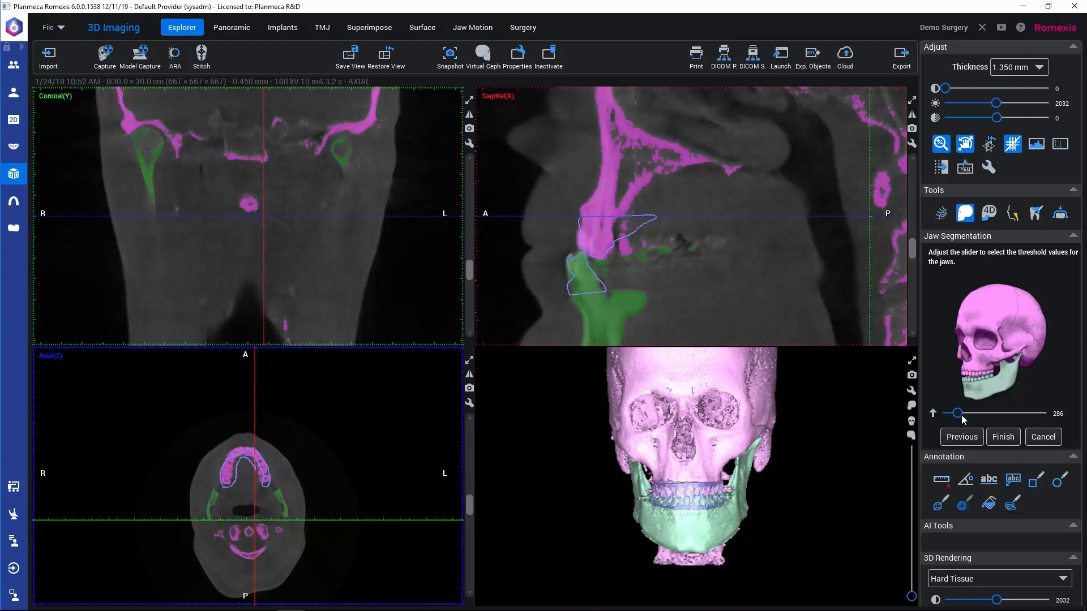
click(1002, 437)
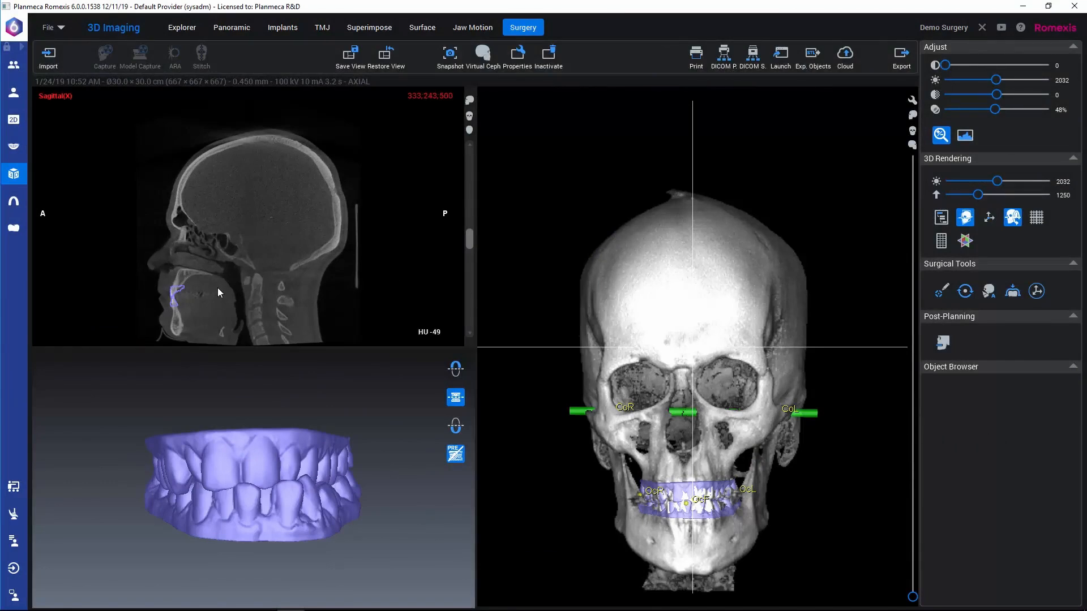
Step: Enlarge the sagittal slice around the jaws and hide the white cross lines in the 3D rendering
middle_drag(226, 300, 267, 222)
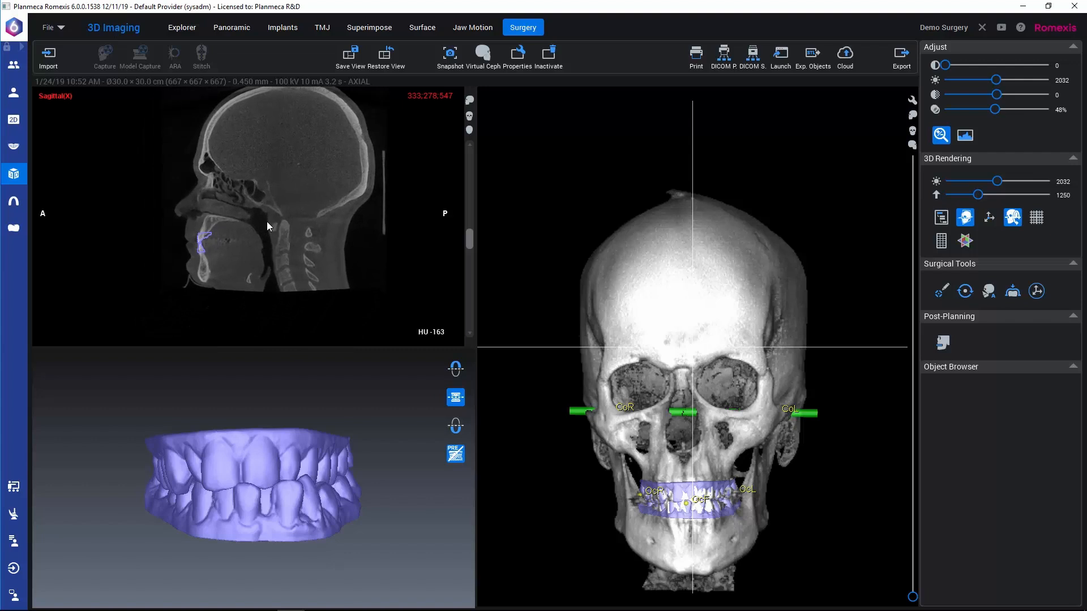
scroll(266, 222, up, 5)
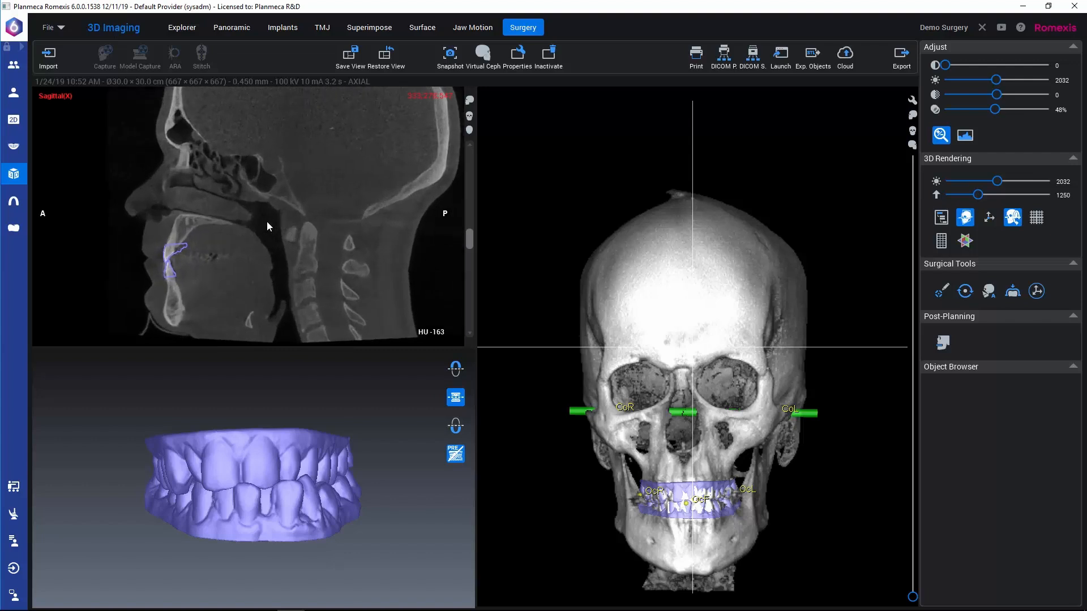
scroll(266, 222, up, 2)
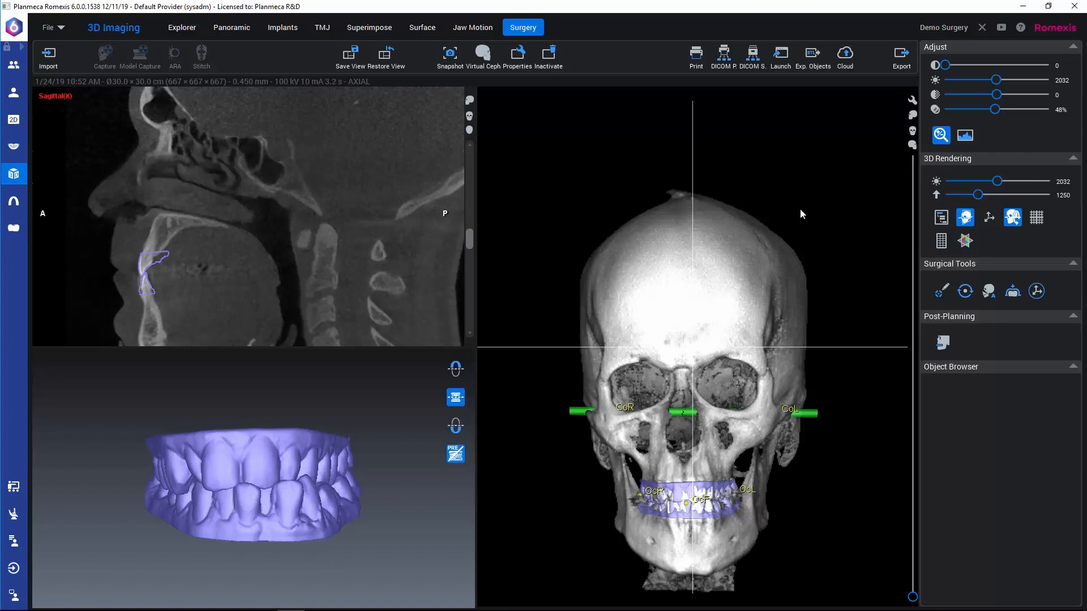
click(966, 217)
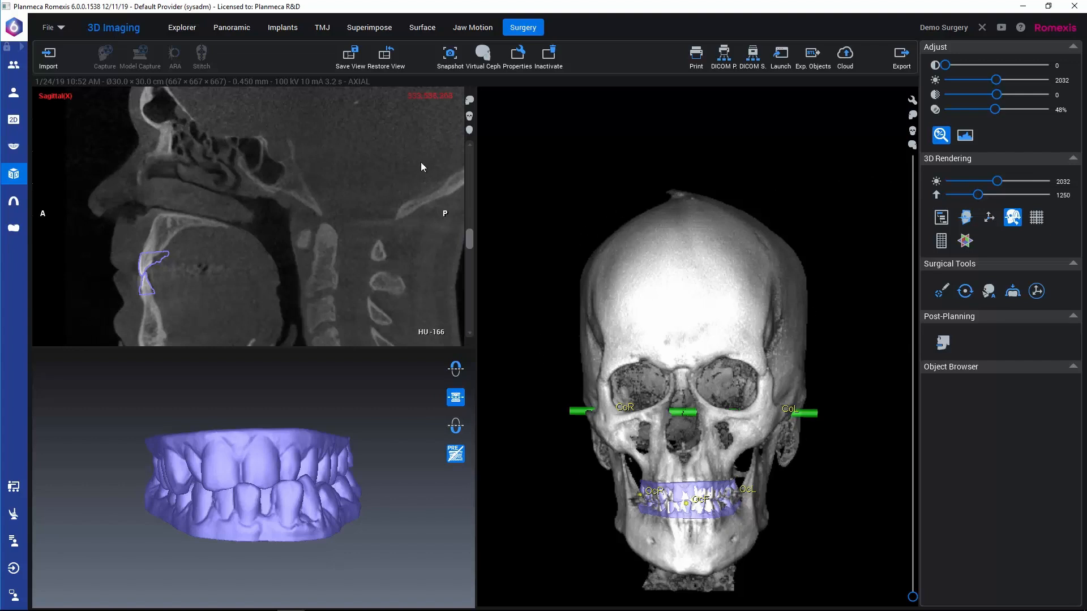
Step: Look through the axial and coronal slices and the upper and lower arch views, returning to the sagittal slice and front view
click(470, 131)
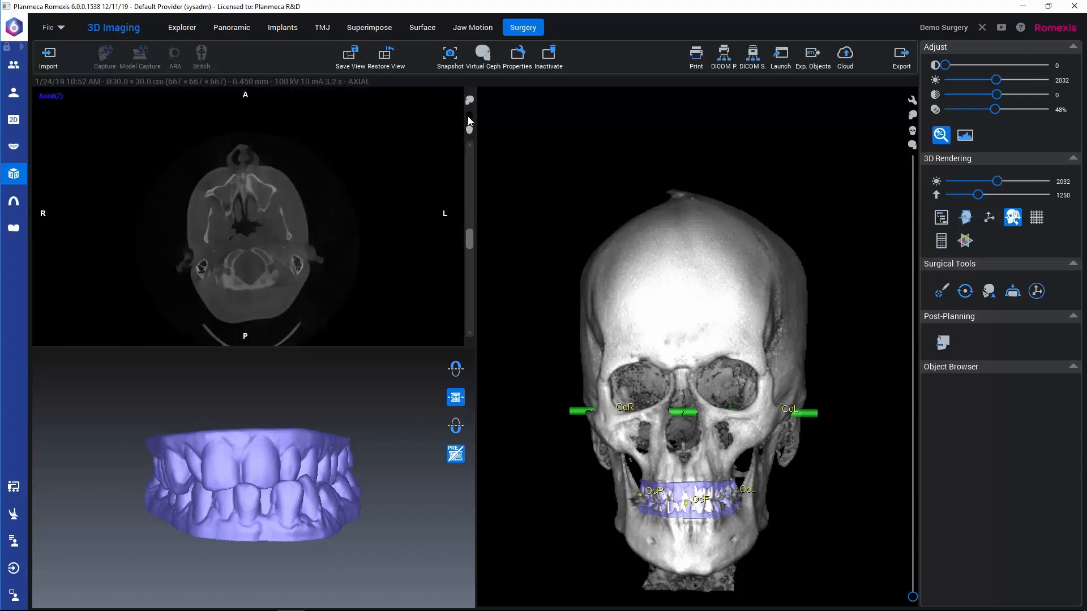
click(468, 116)
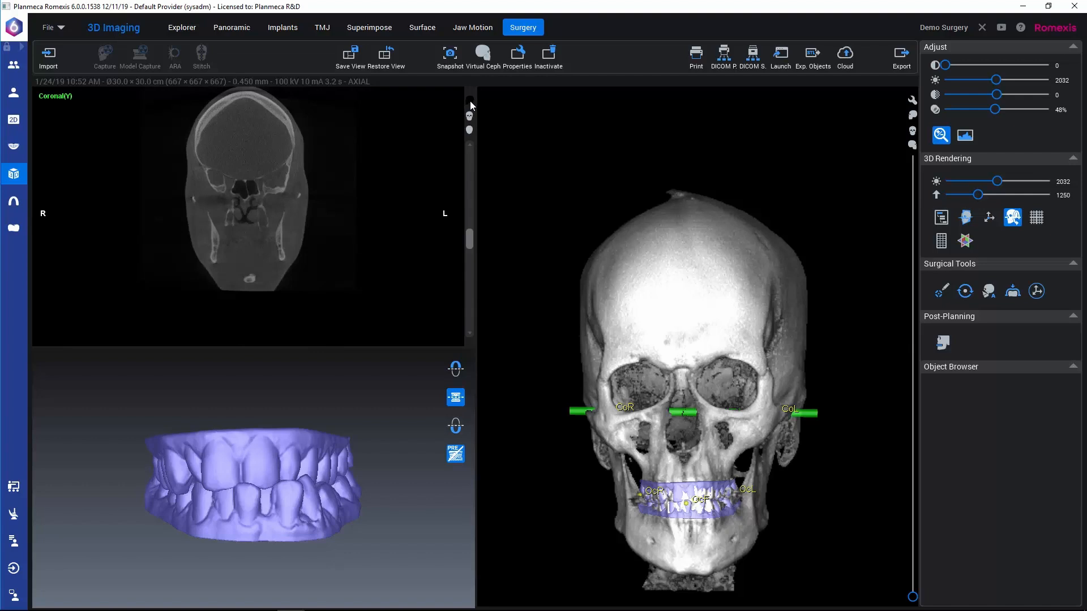
click(469, 100)
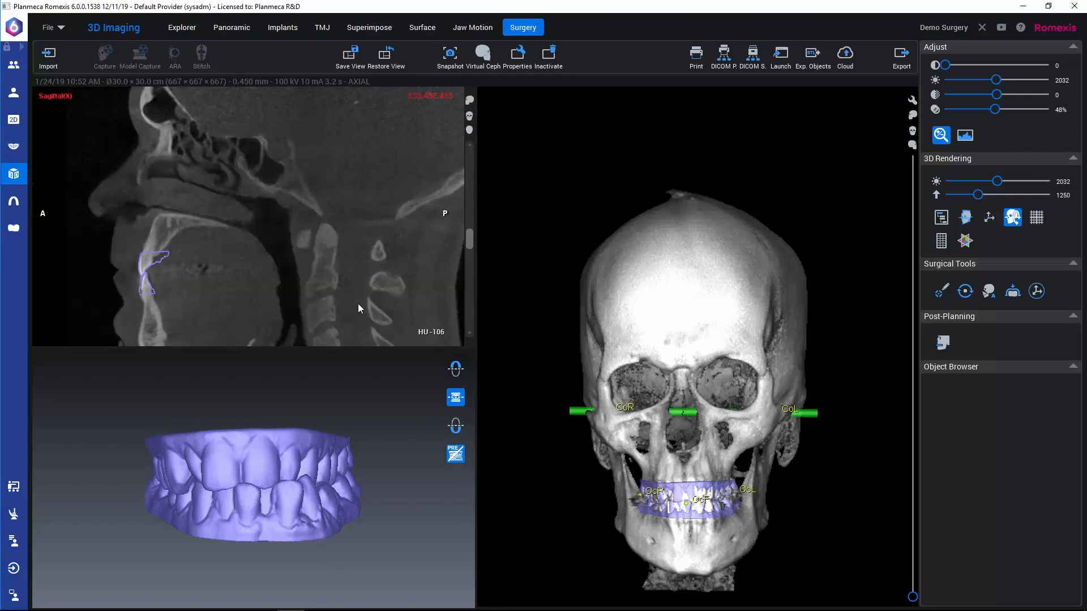
click(455, 369)
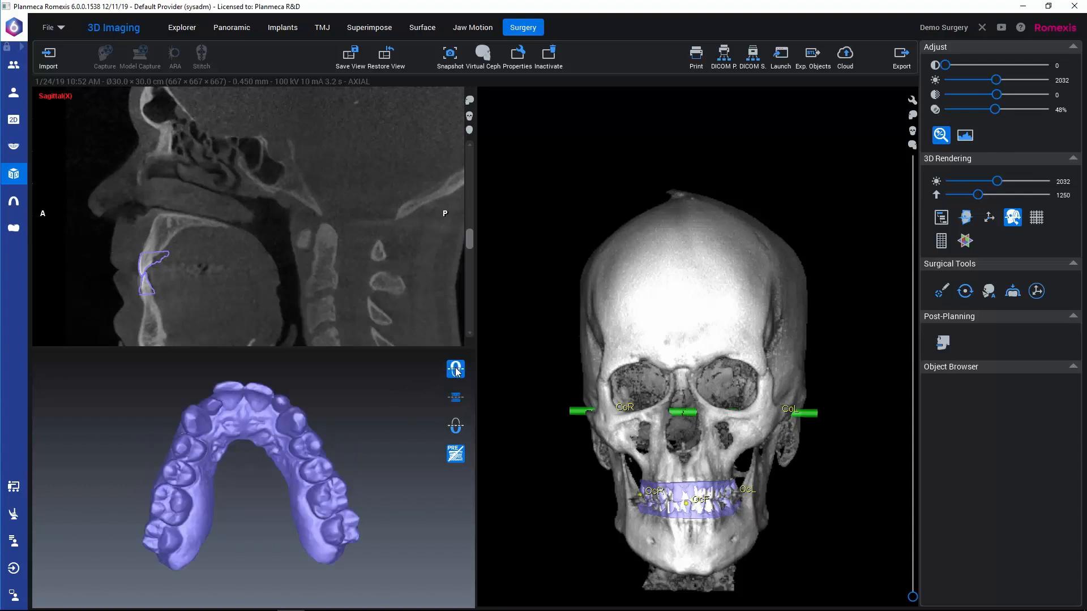
click(455, 426)
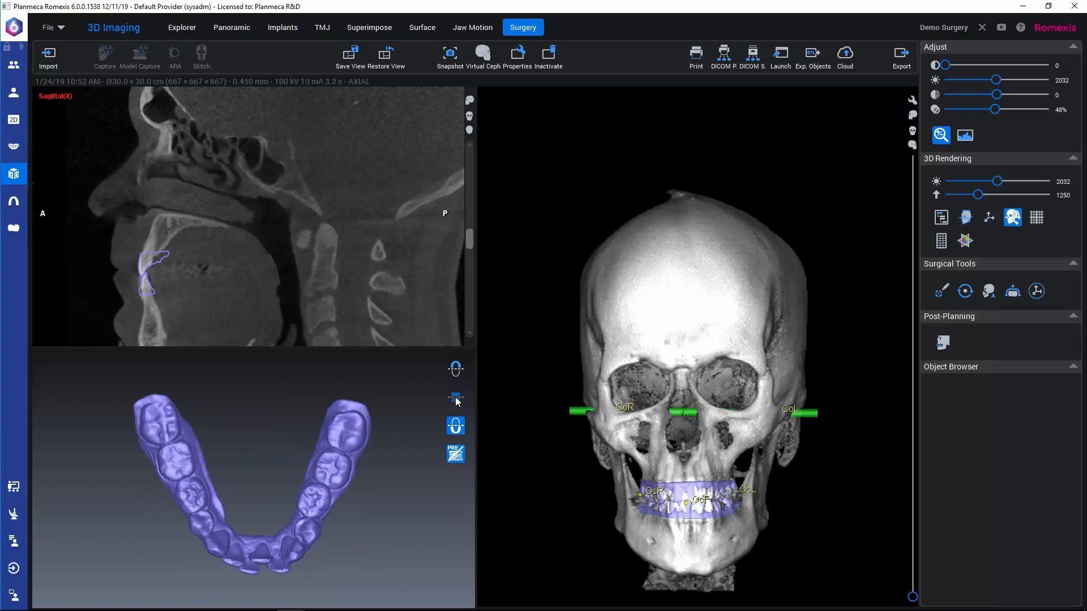
click(456, 398)
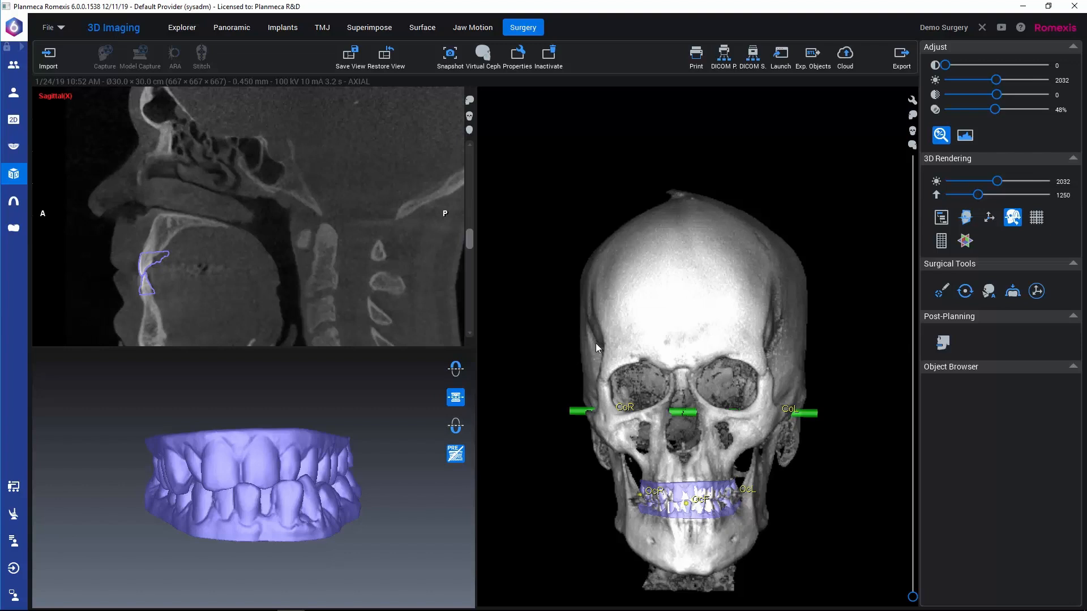
Step: Start adding anatomical landmarks and place Left Orbitale, Left Porion and Right Porion on the 3D skull
click(941, 291)
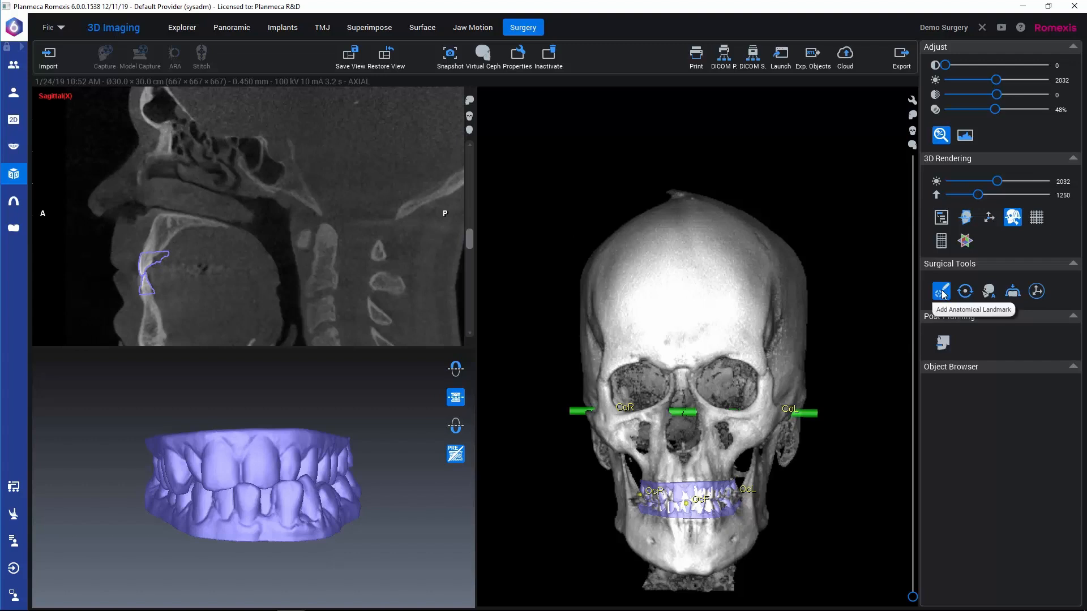
click(943, 295)
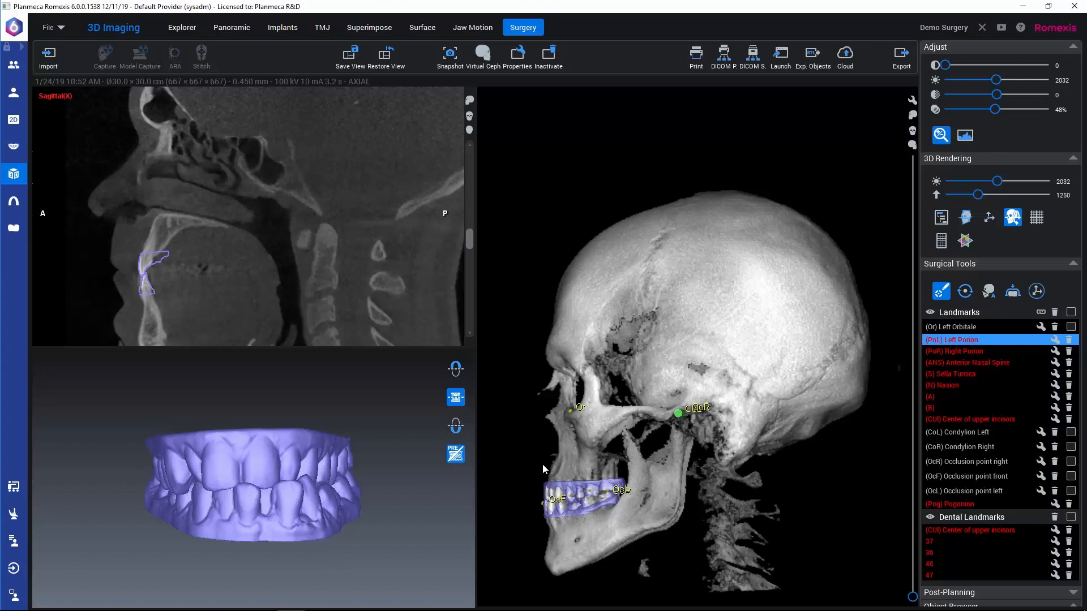
drag(543, 463, 787, 453)
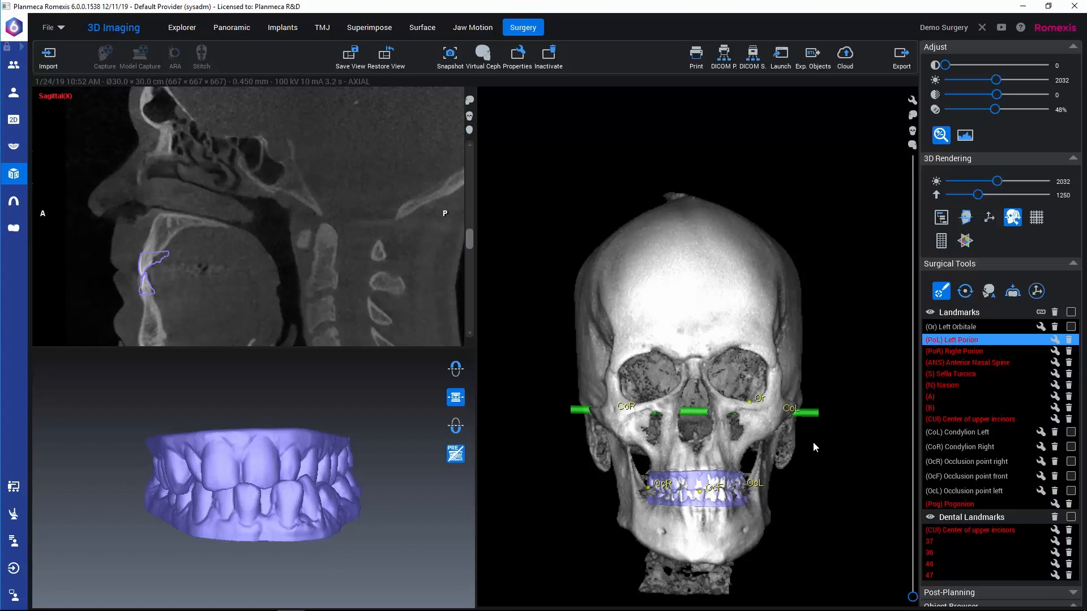
drag(813, 442, 605, 441)
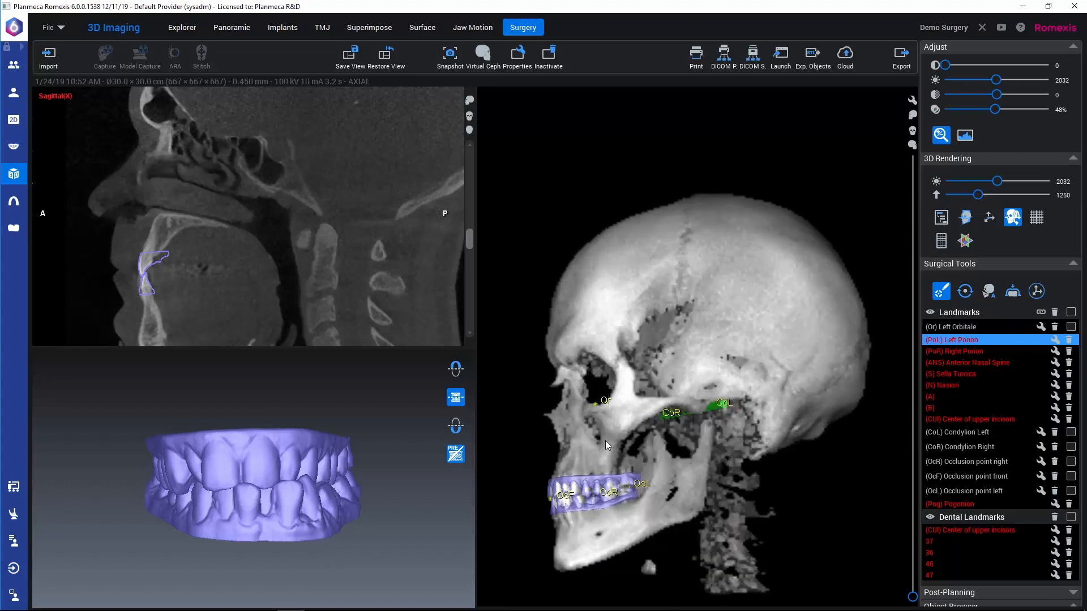
click(725, 398)
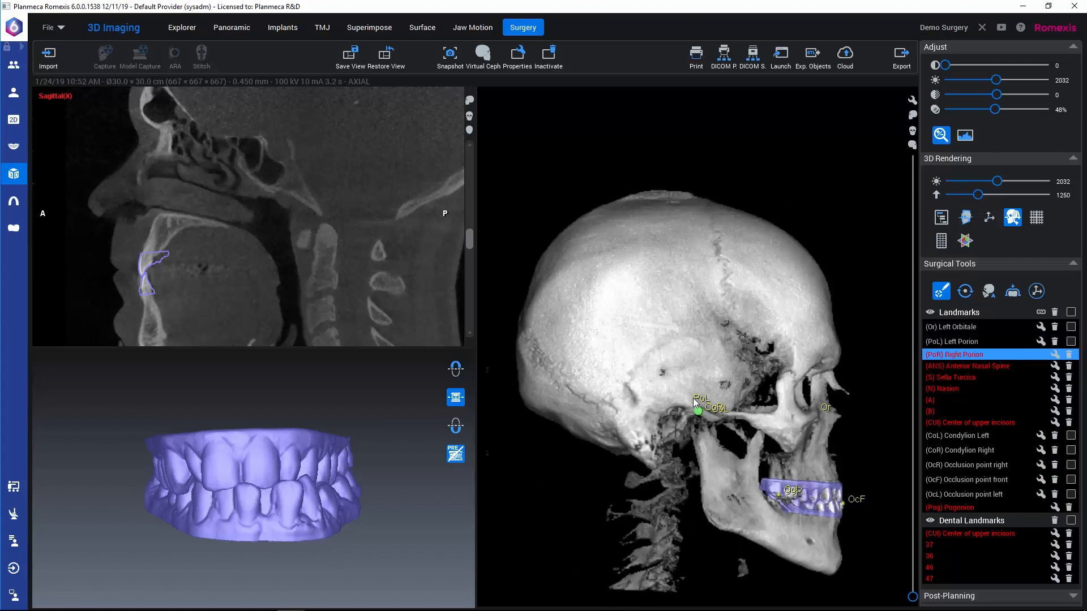
click(676, 404)
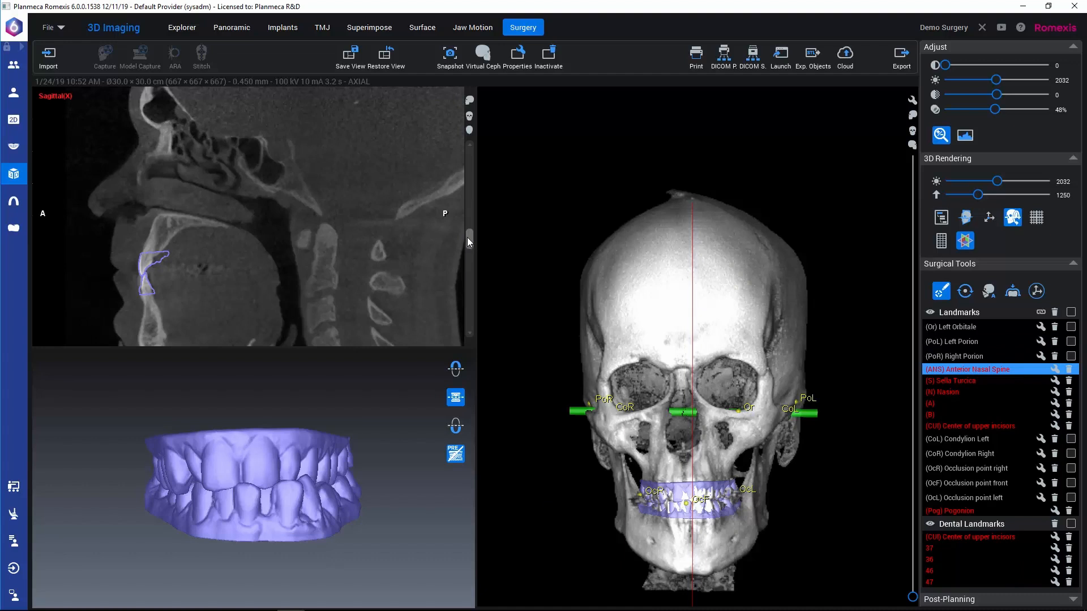
Step: Place the Anterior Nasal Spine, Sella Turcica and Nasion landmarks in the midline sagittal slice
drag(467, 237, 467, 232)
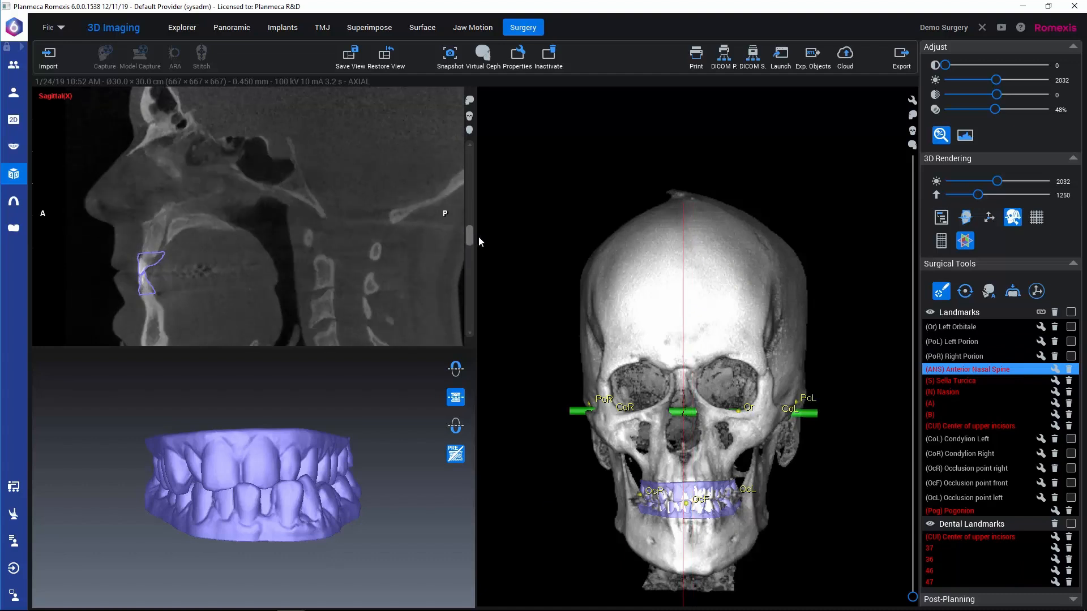
click(139, 224)
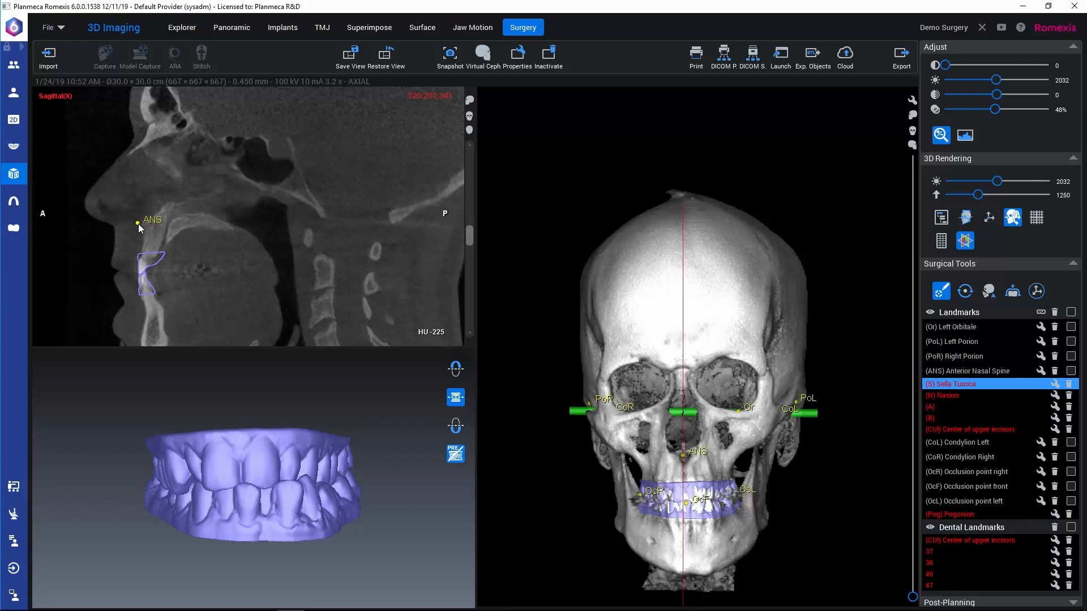
click(282, 149)
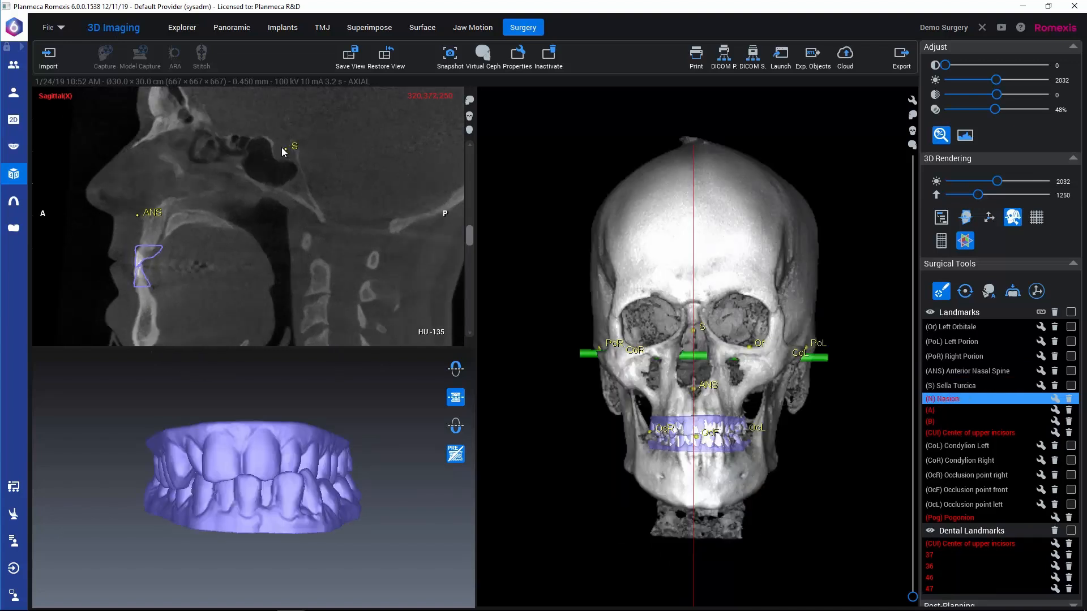
click(153, 117)
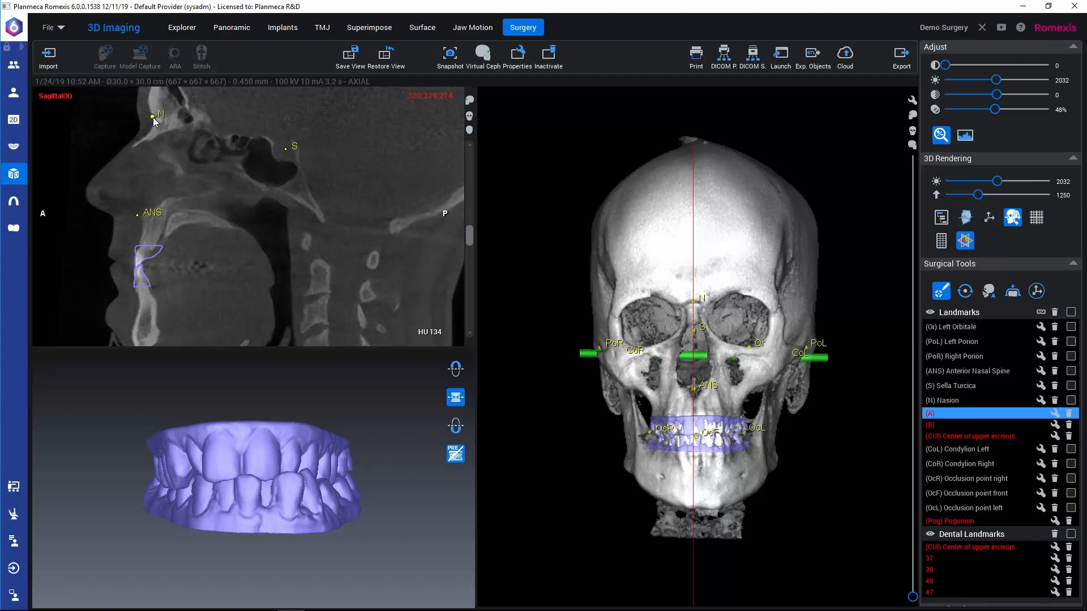
Step: Place points A, B and Pogonion on the midline of the 3D skull and the Center of upper incisors on the upper arch model
click(696, 406)
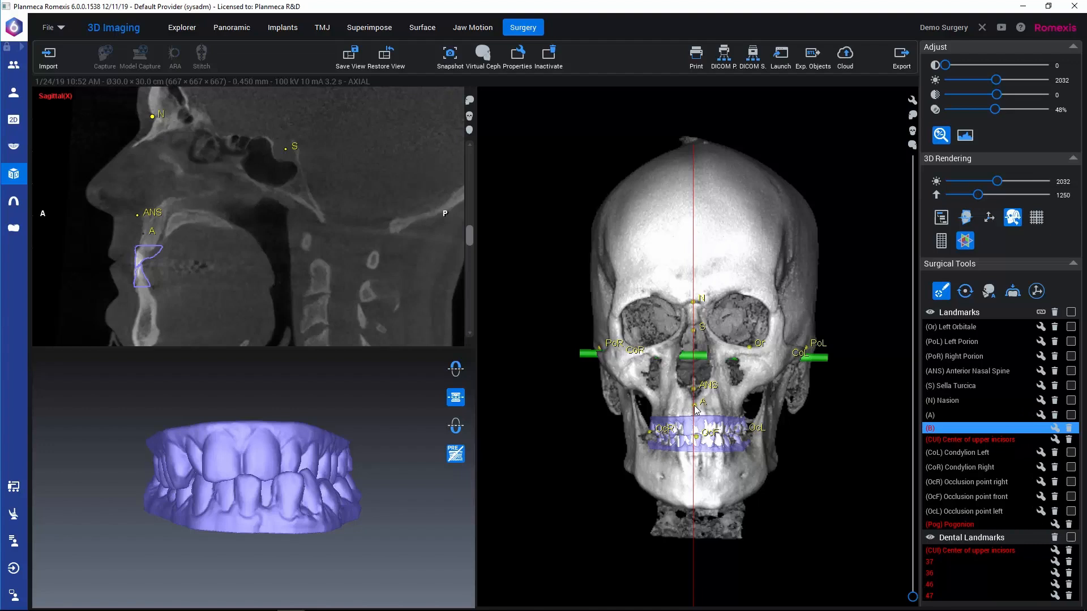
click(697, 461)
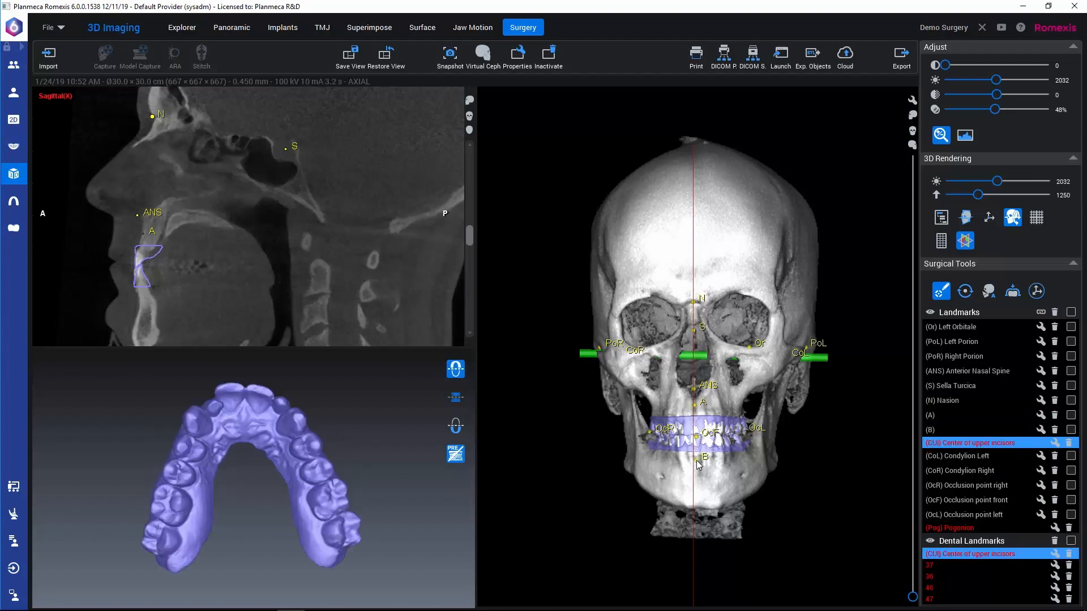
click(245, 390)
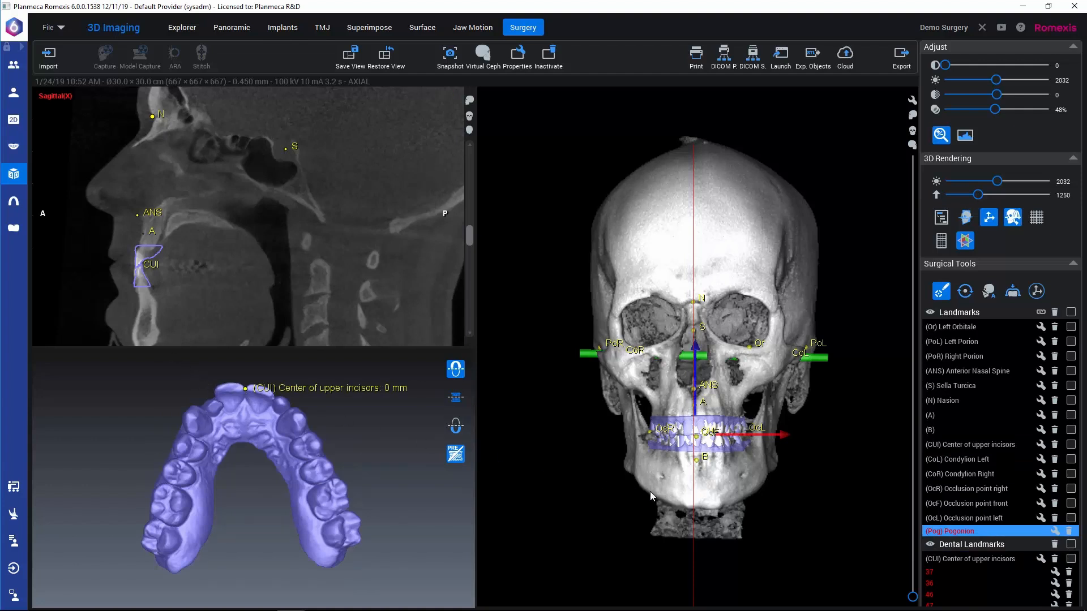
click(699, 501)
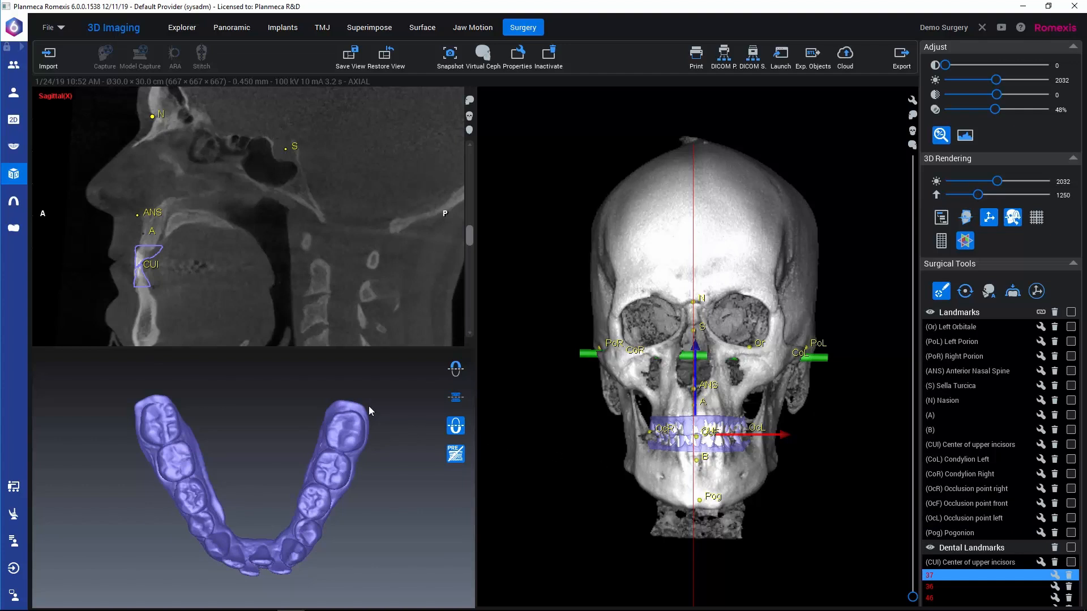
Step: Place dental landmarks 37, 36, 46 and 47 on the corresponding molars of the lower arch model
click(342, 430)
click(1073, 161)
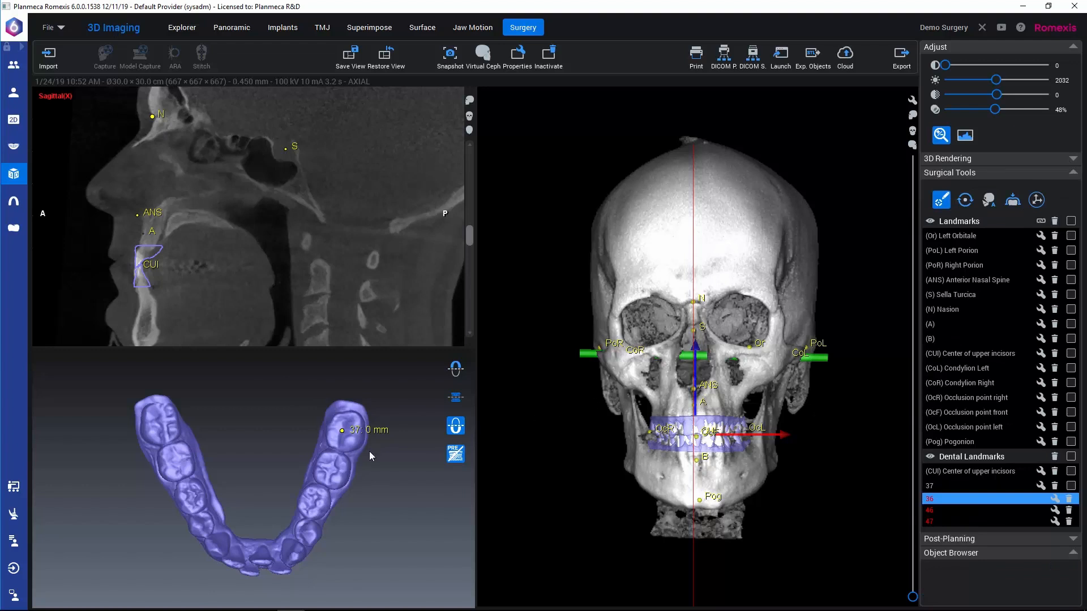
click(328, 469)
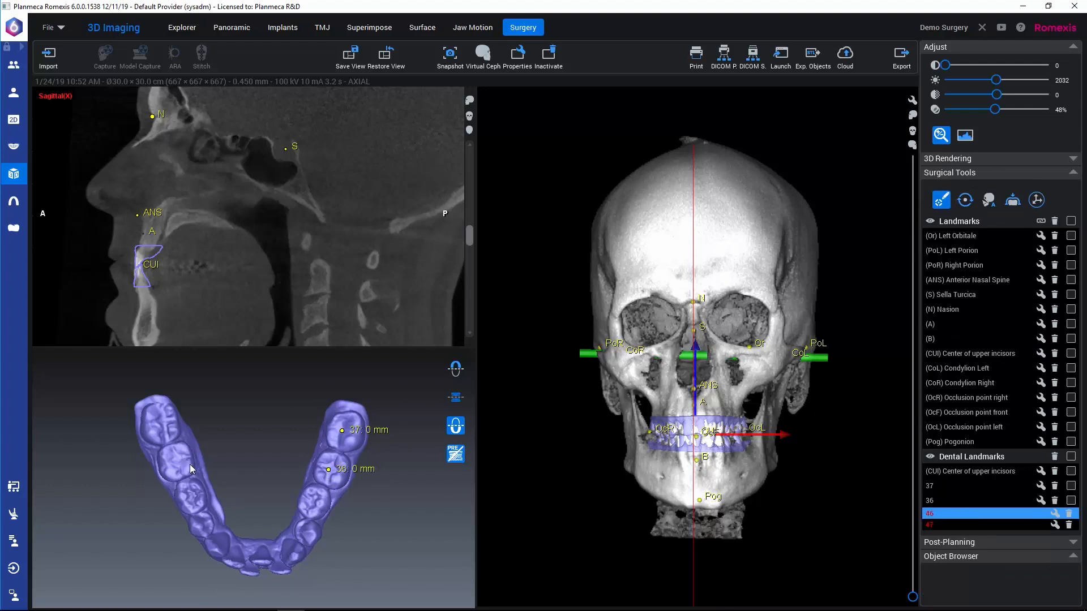
click(175, 460)
click(159, 421)
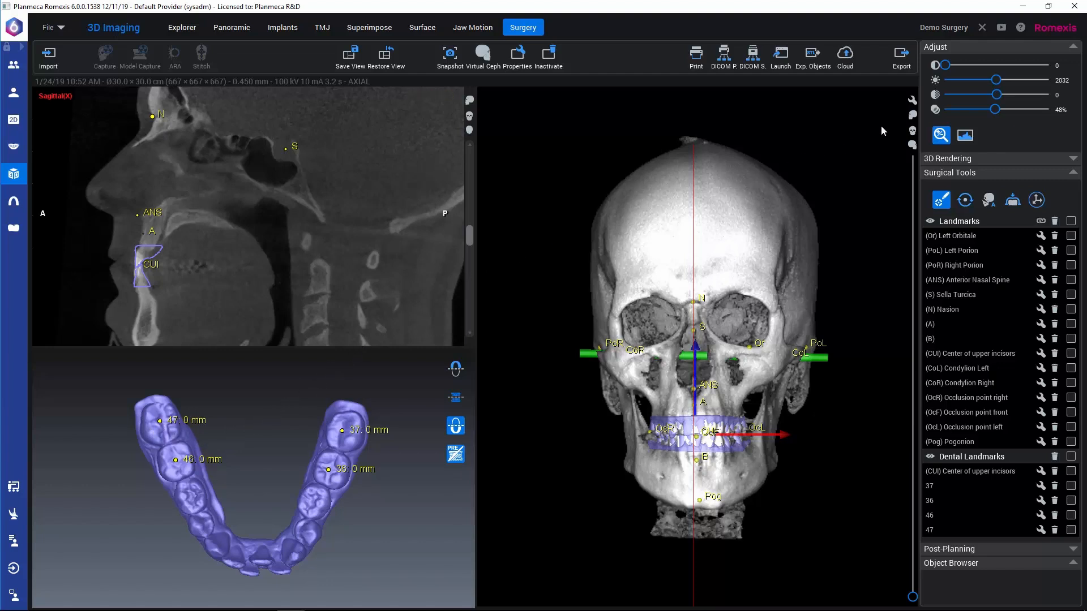
Step: Delete dental landmark 47 and place it again at the centre of its molar on the lower arch
click(1072, 49)
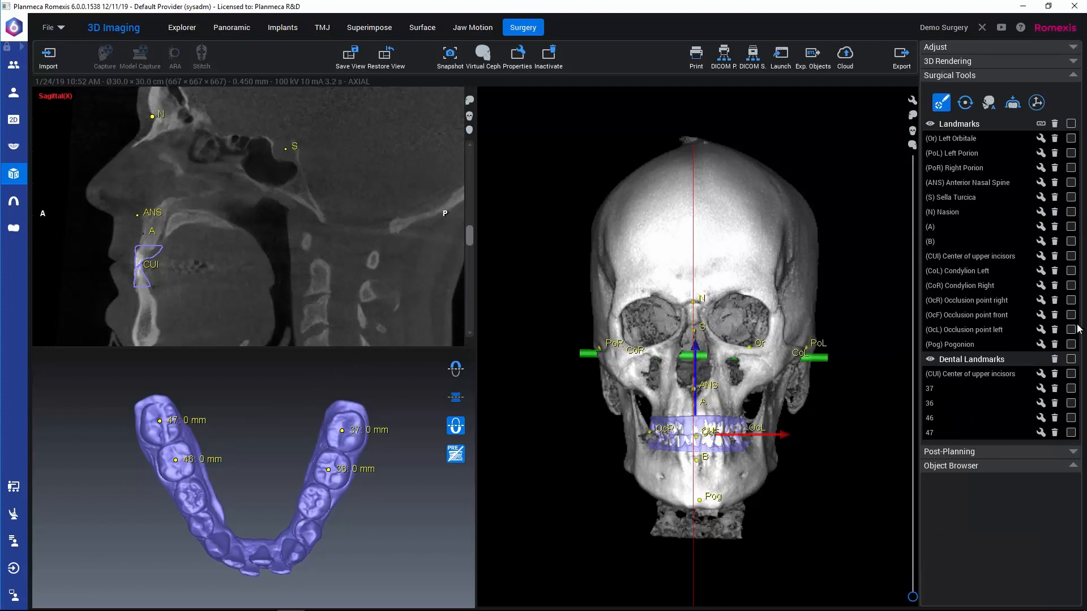
click(1055, 434)
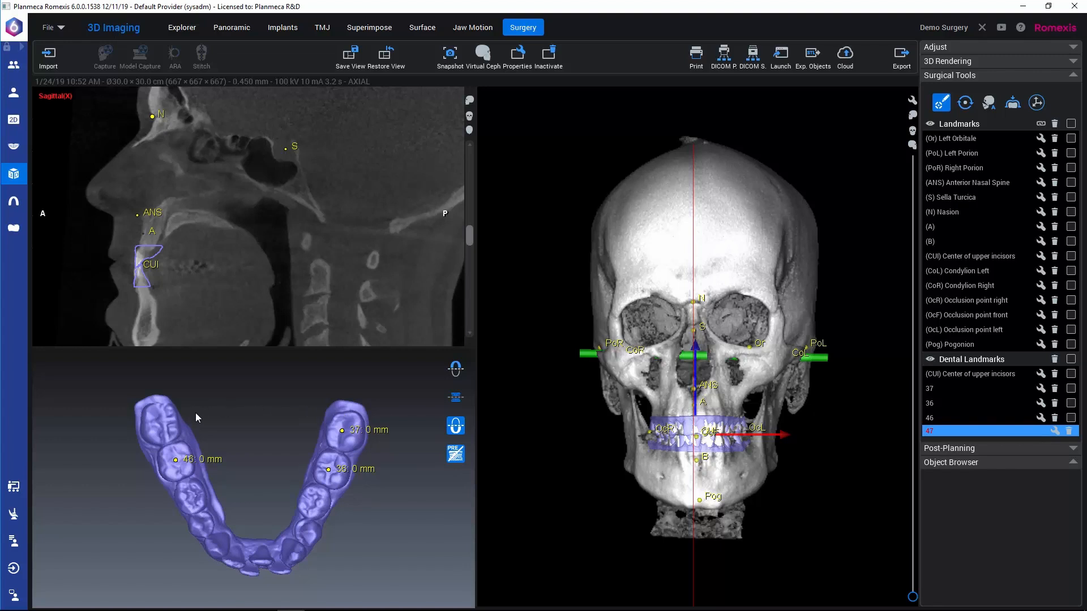
click(161, 422)
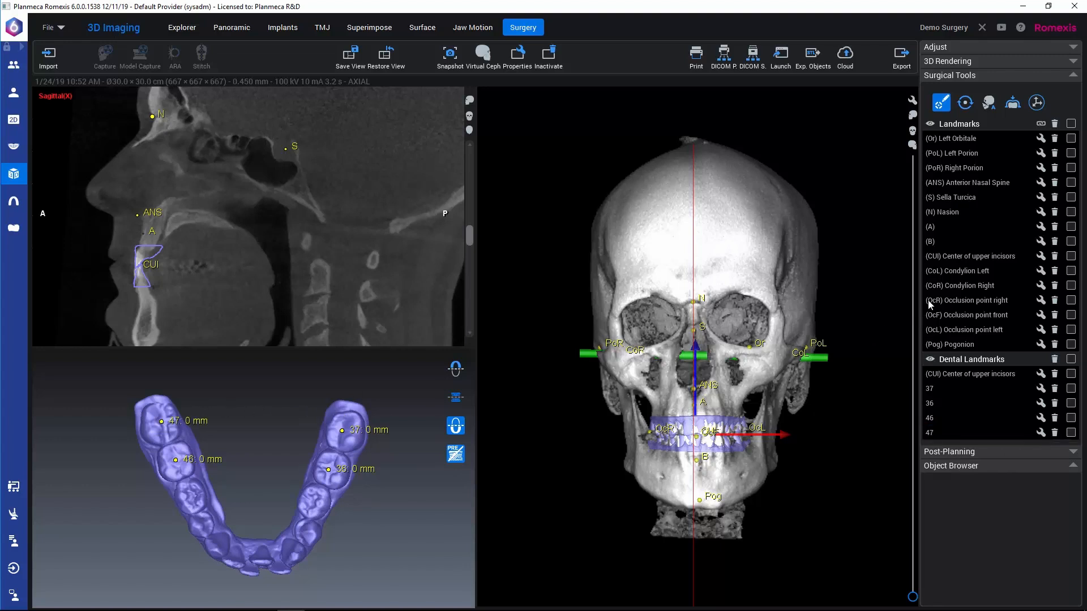
Step: Delete the Center of upper incisors landmark and place it again between the front incisors on the upper arch model
click(975, 256)
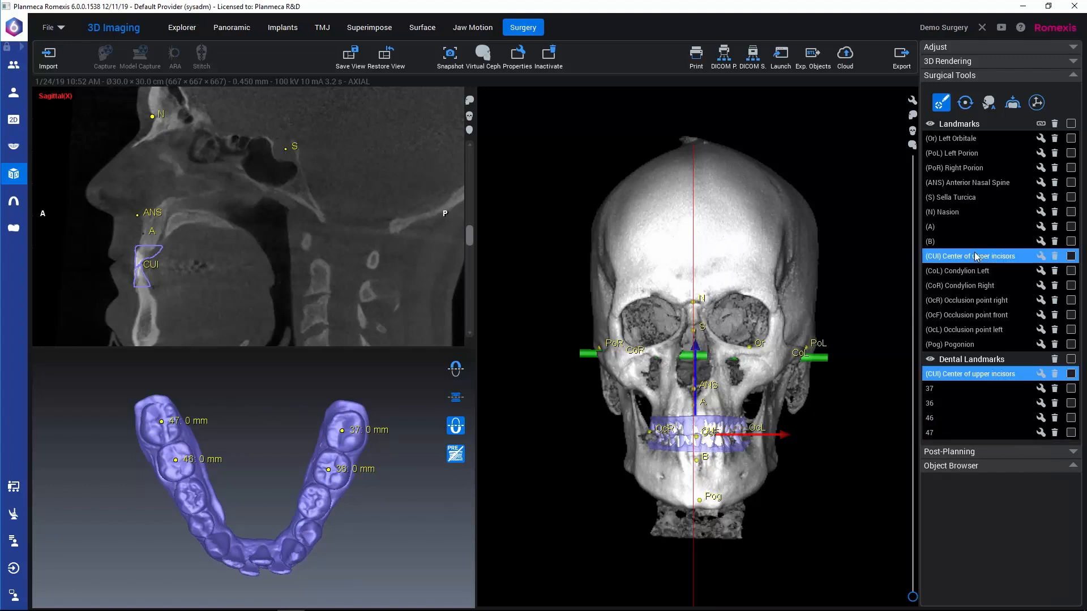
click(1054, 257)
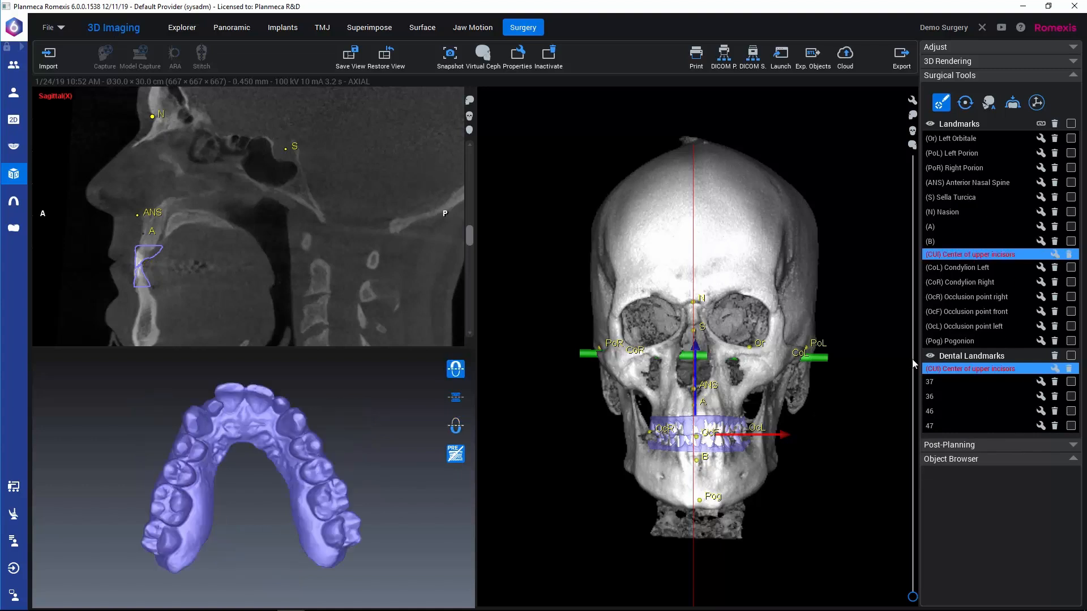
click(244, 390)
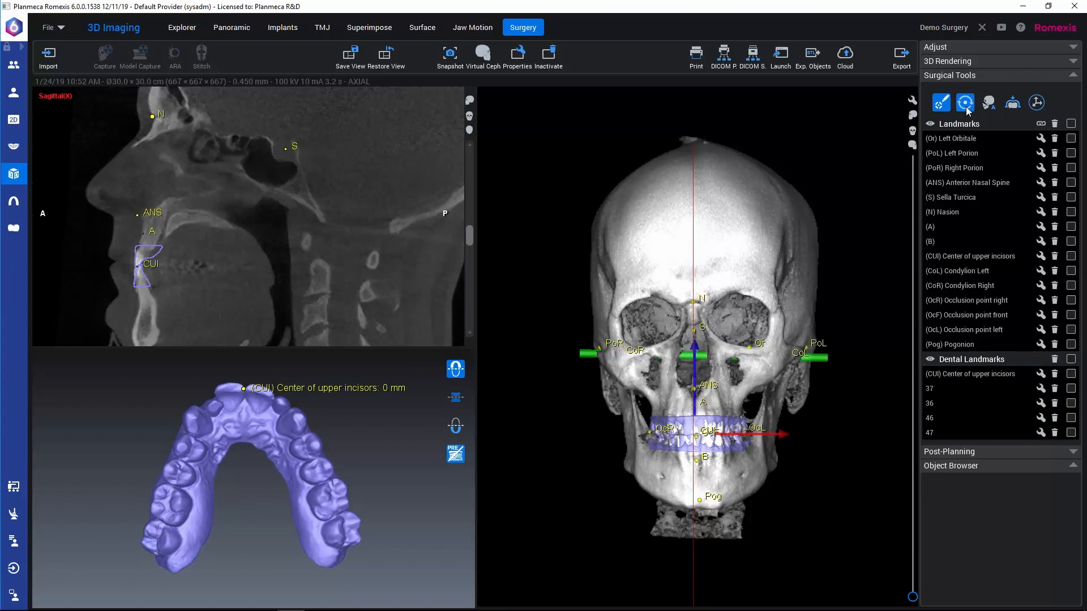
Step: Start defining the natural head orientation and rotate the skull slightly in the view from above
click(1072, 61)
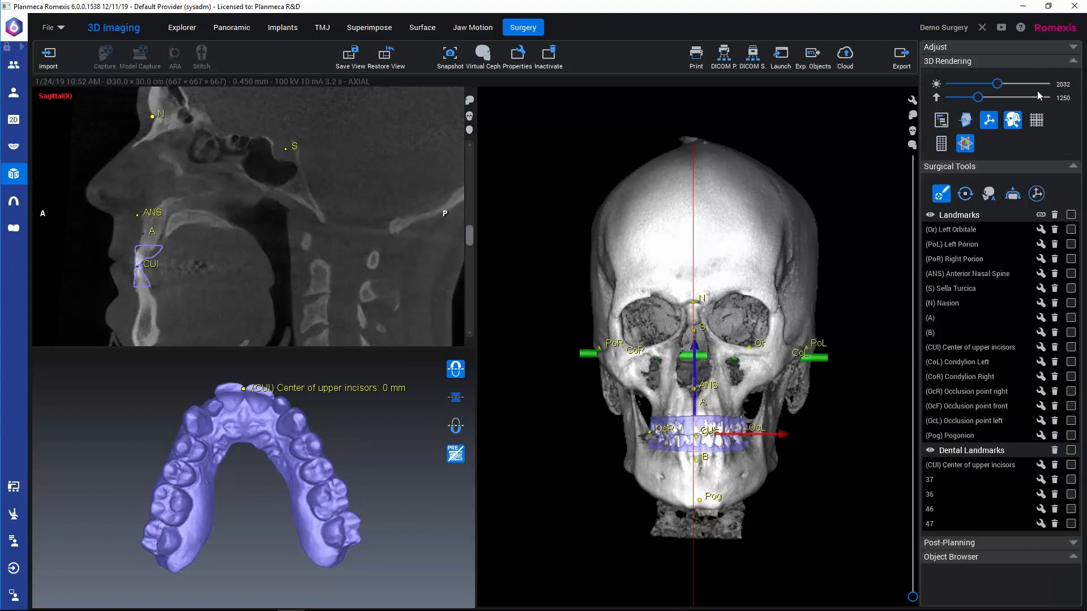
click(968, 145)
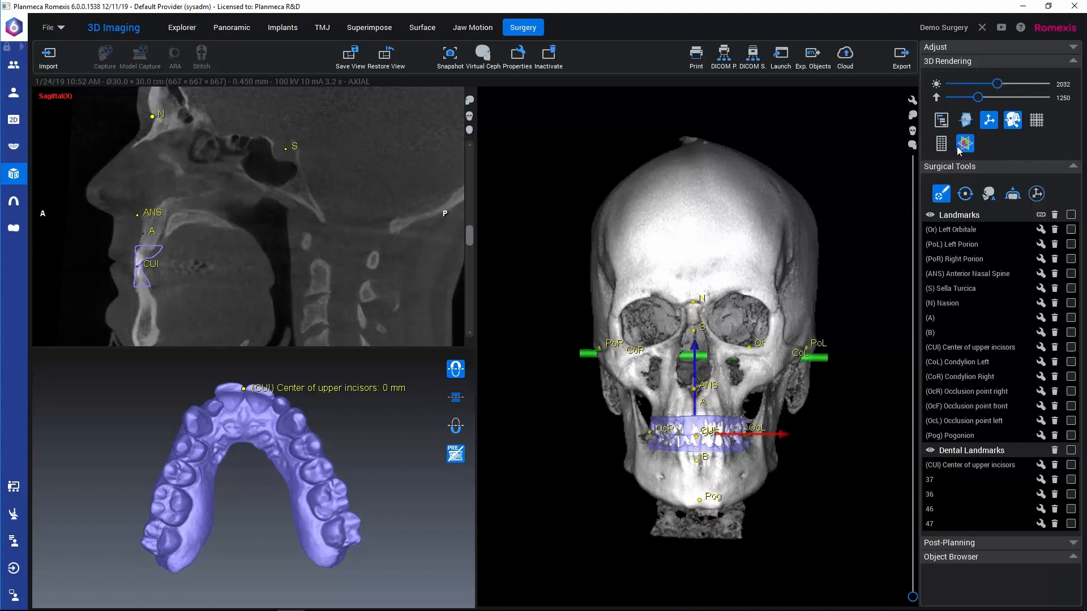
click(965, 194)
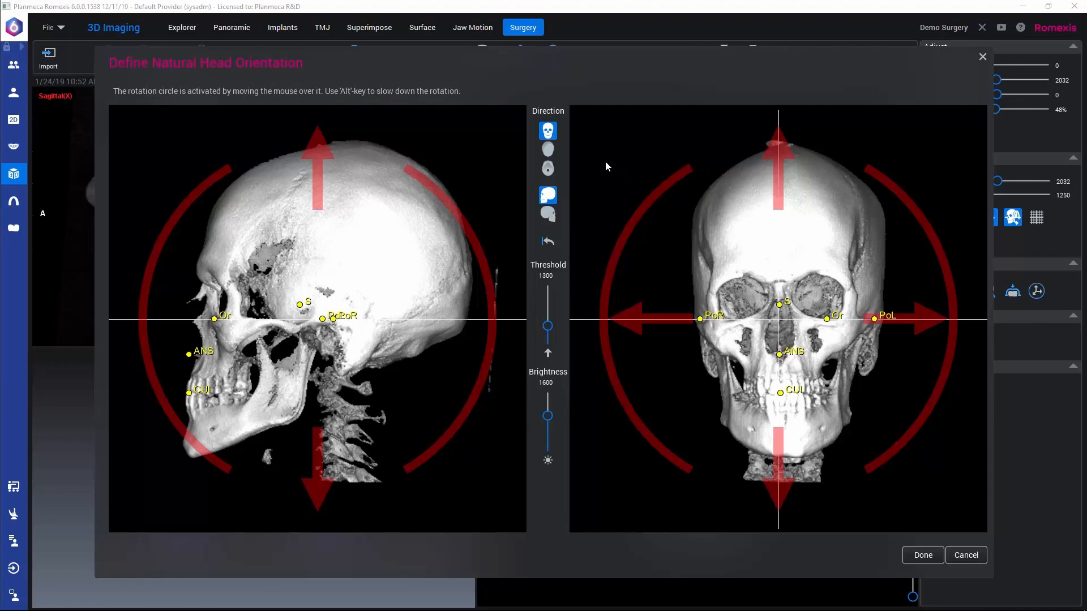
click(548, 149)
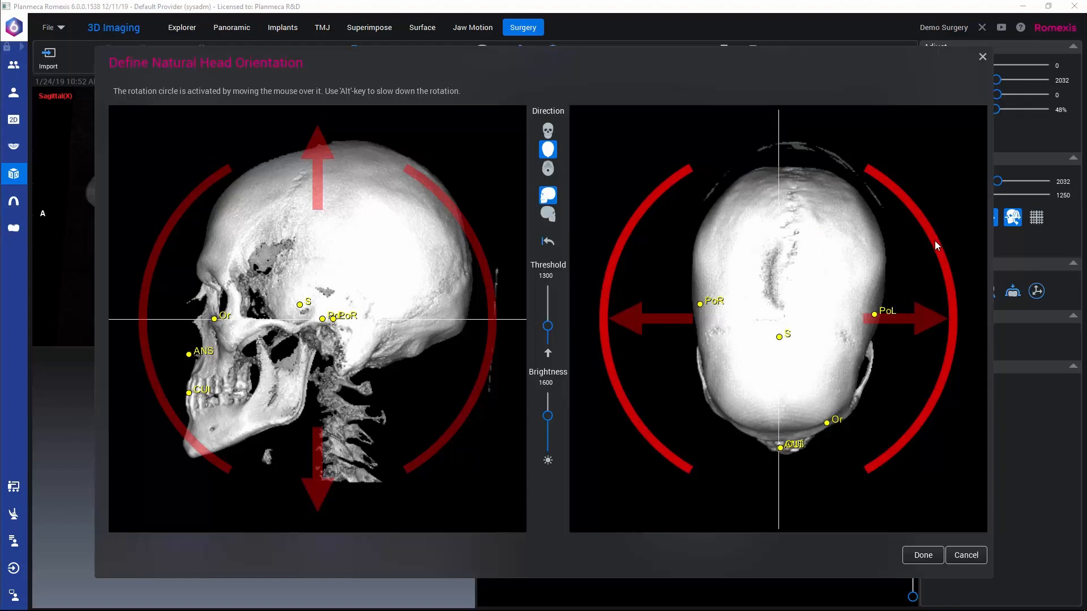
drag(935, 242, 935, 246)
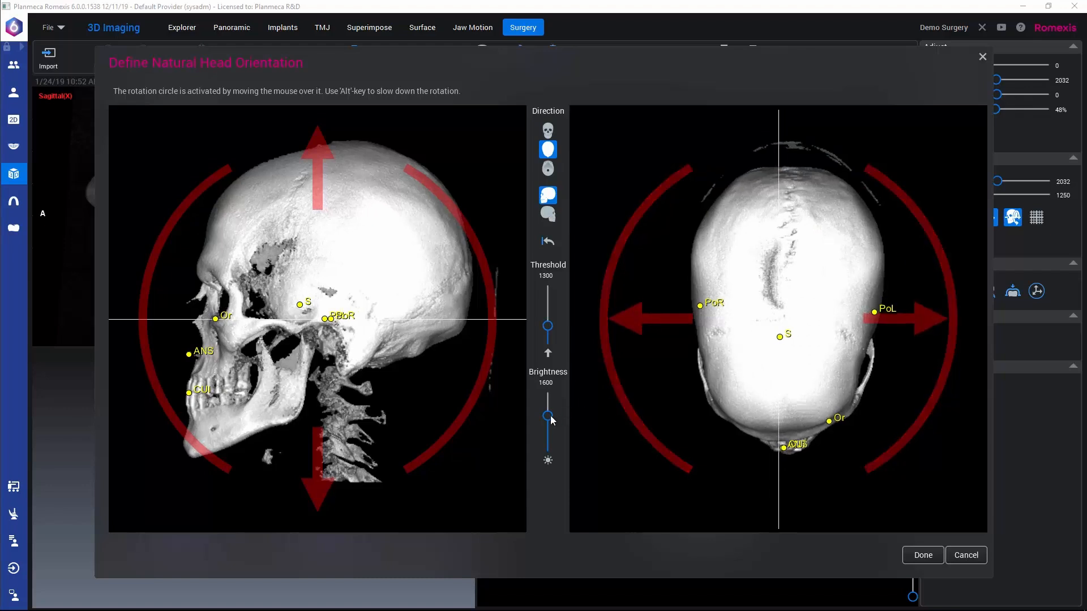
Step: Set the brightness to 2000 and shift the skull sideways to bring the incisor landmark onto the vertical midline, returning to the front view
drag(548, 417, 548, 424)
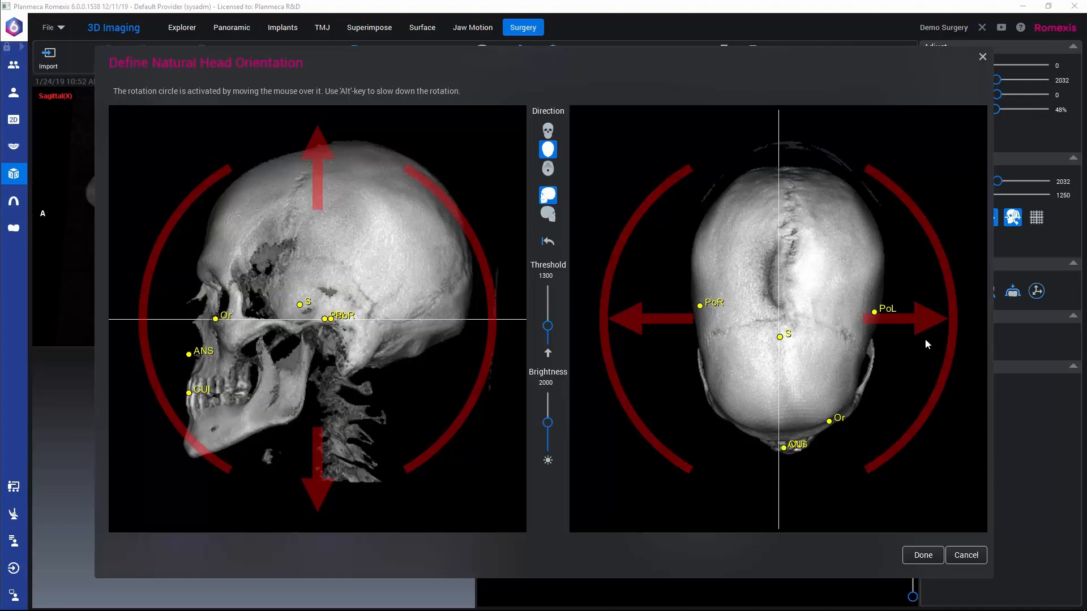
mouse_move(921, 319)
mouse_down()
mouse_move(942, 318)
mouse_move(920, 314)
mouse_up()
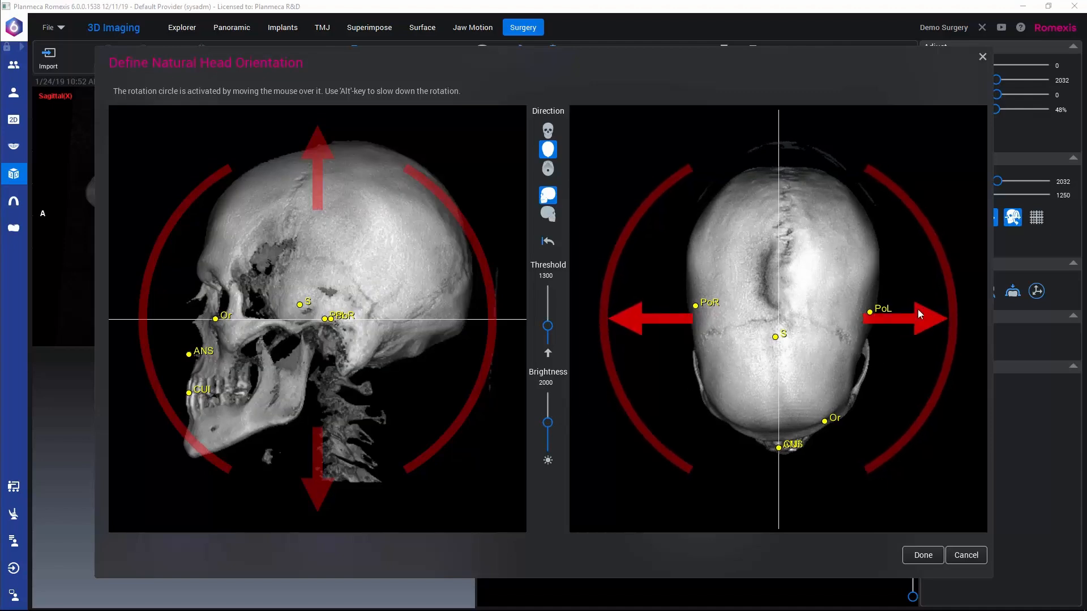
click(547, 132)
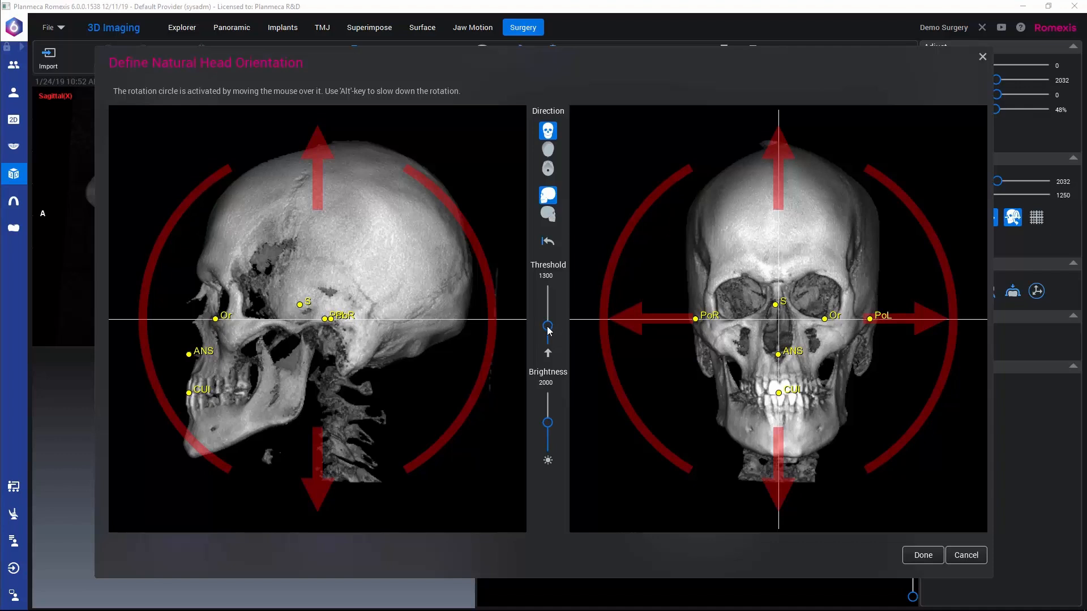
Step: Set the threshold to 202 and brightness to 3072 to check the soft tissue, and accept the natural head orientation
drag(548, 331, 547, 335)
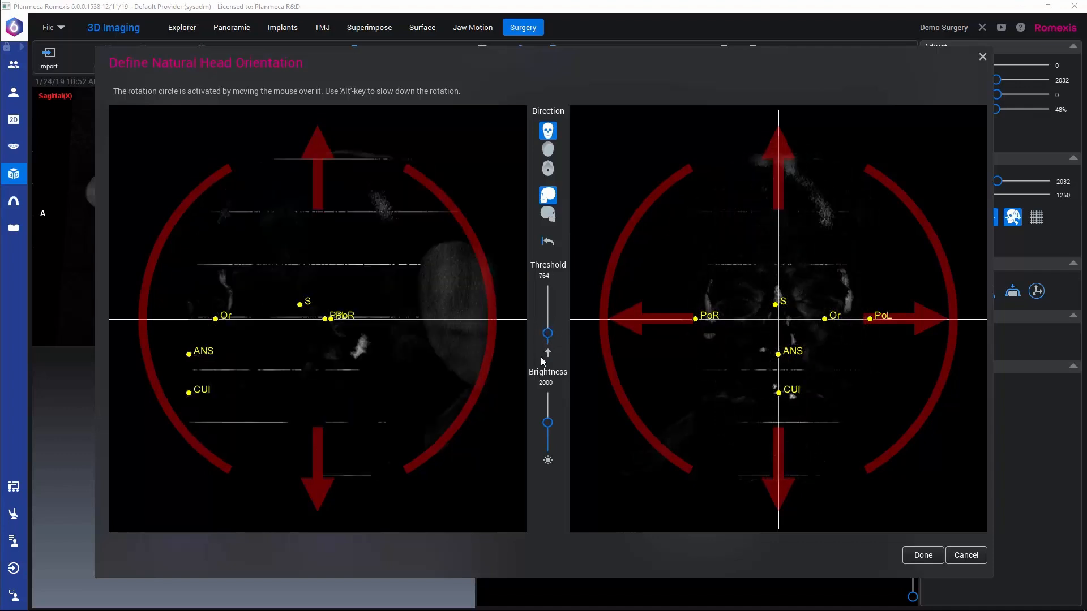
drag(546, 416, 546, 392)
drag(548, 334, 548, 344)
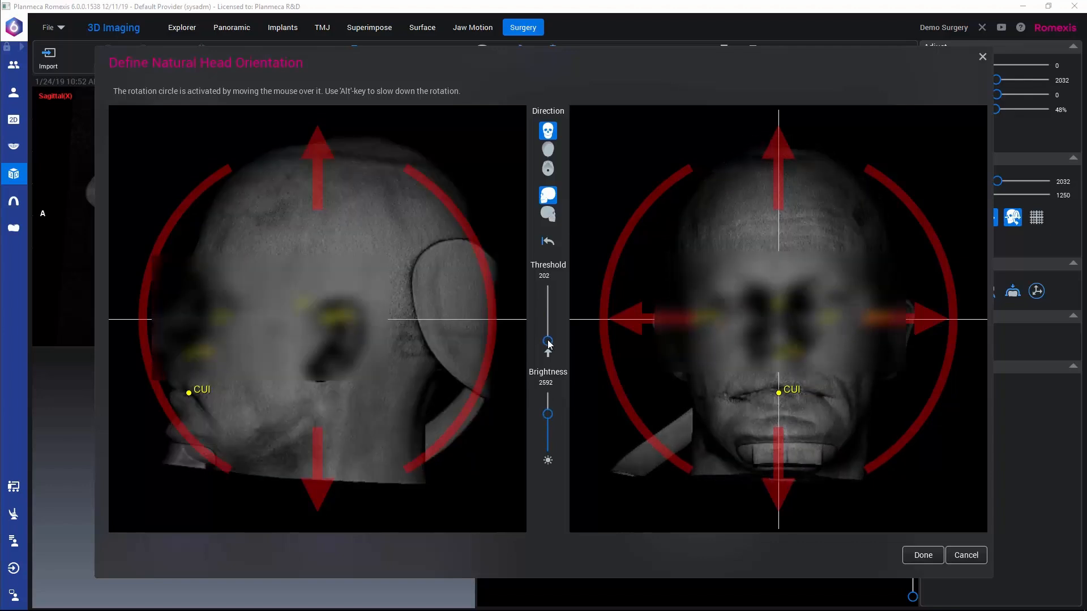
drag(549, 414, 547, 407)
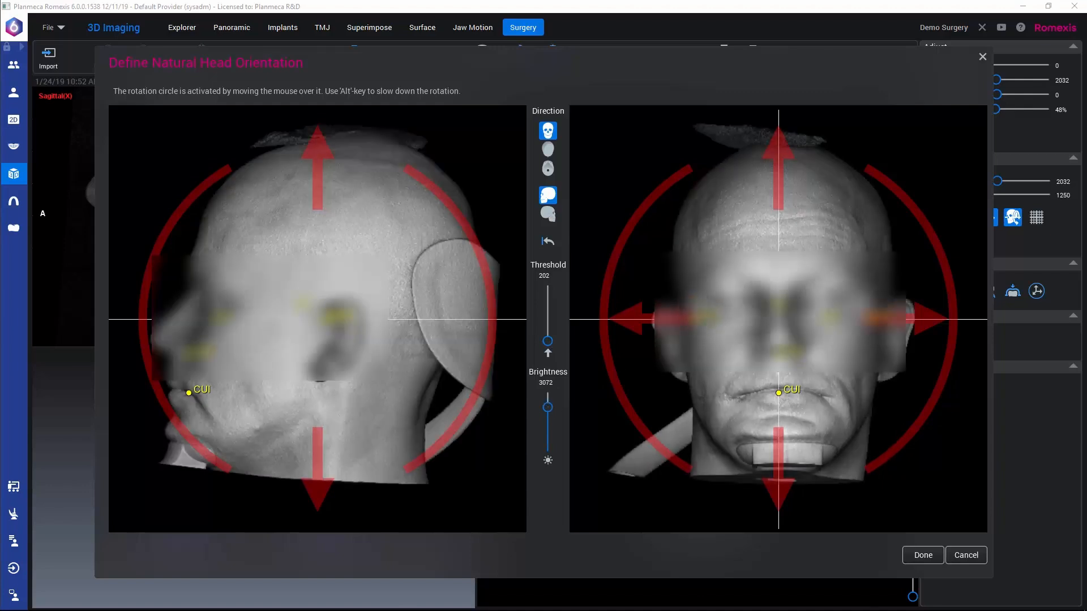
click(923, 555)
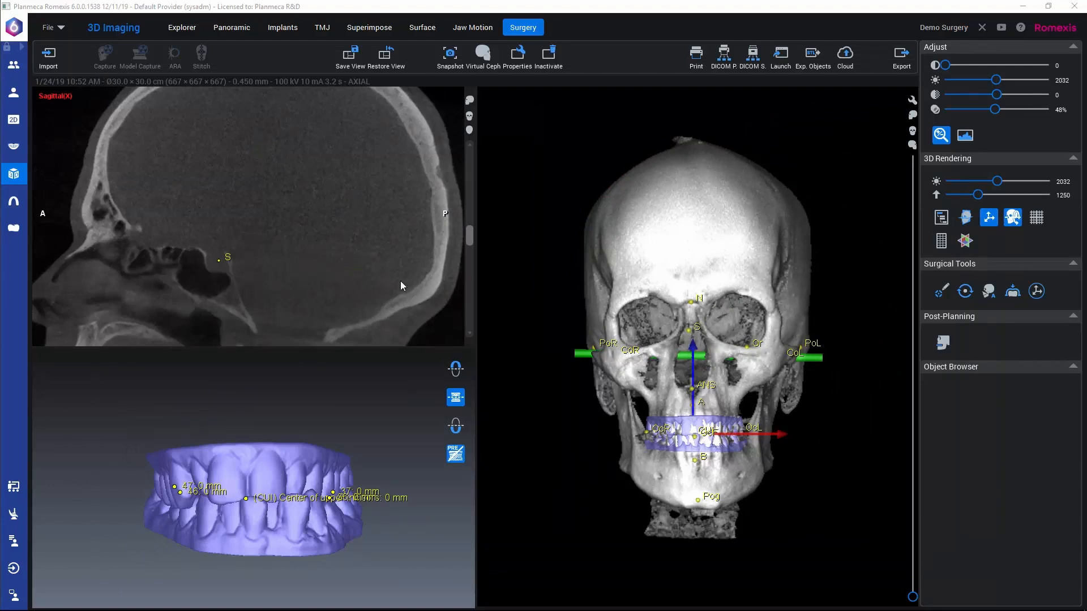
Step: Start automatic cutting of the maxilla with a one-piece Le Fort I cut
drag(266, 282, 339, 197)
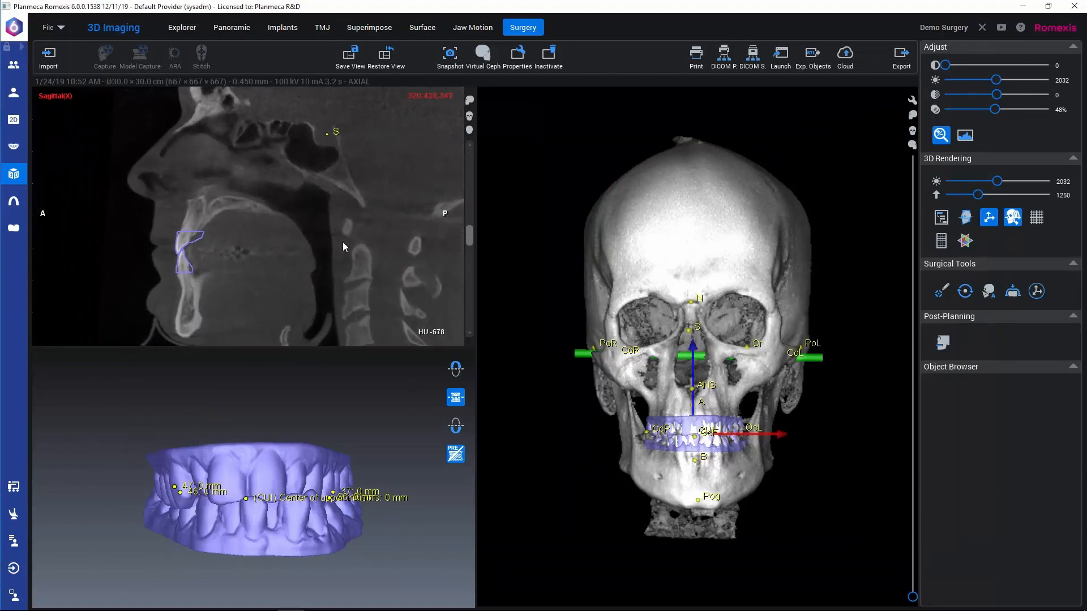
click(989, 291)
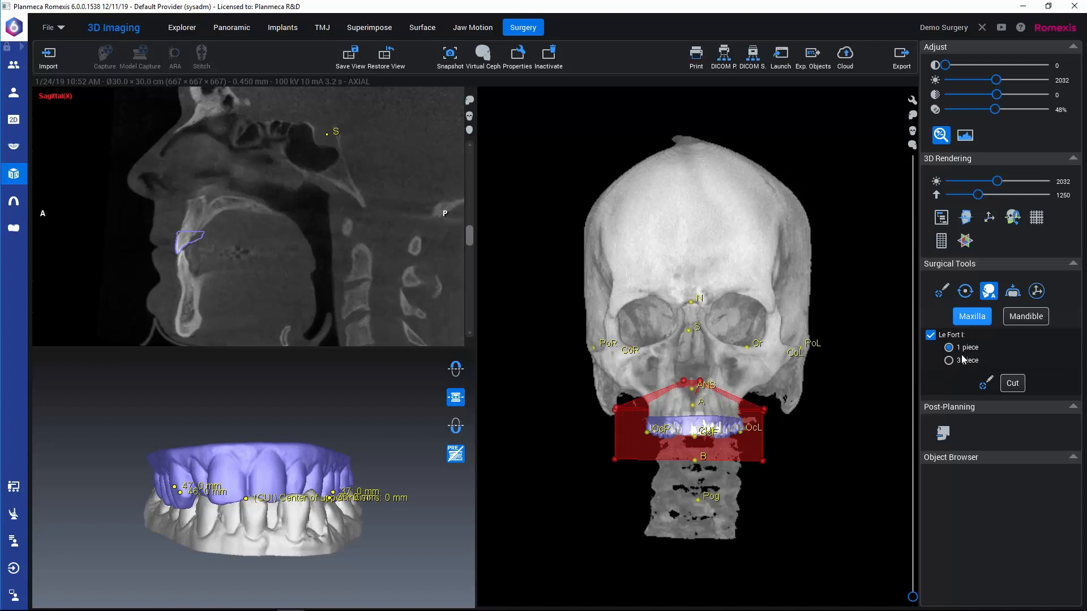
drag(748, 359, 546, 348)
middle_drag(562, 361, 642, 324)
scroll(642, 325, up, 5)
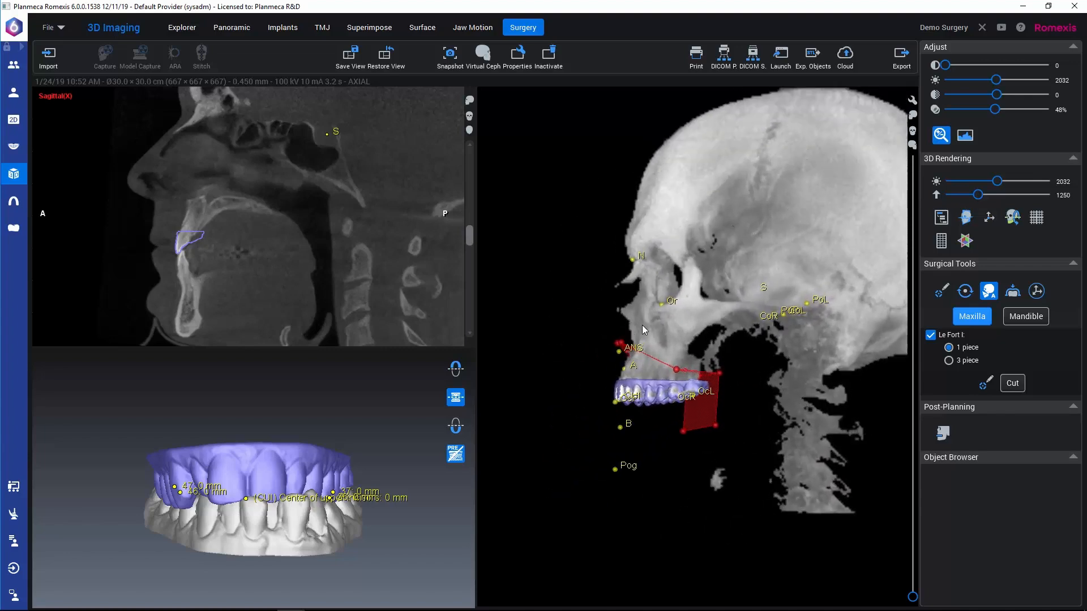
Step: Mark an upper tooth's root tip in a sagittal slice through the right side of the maxilla and name it Root 1
click(985, 384)
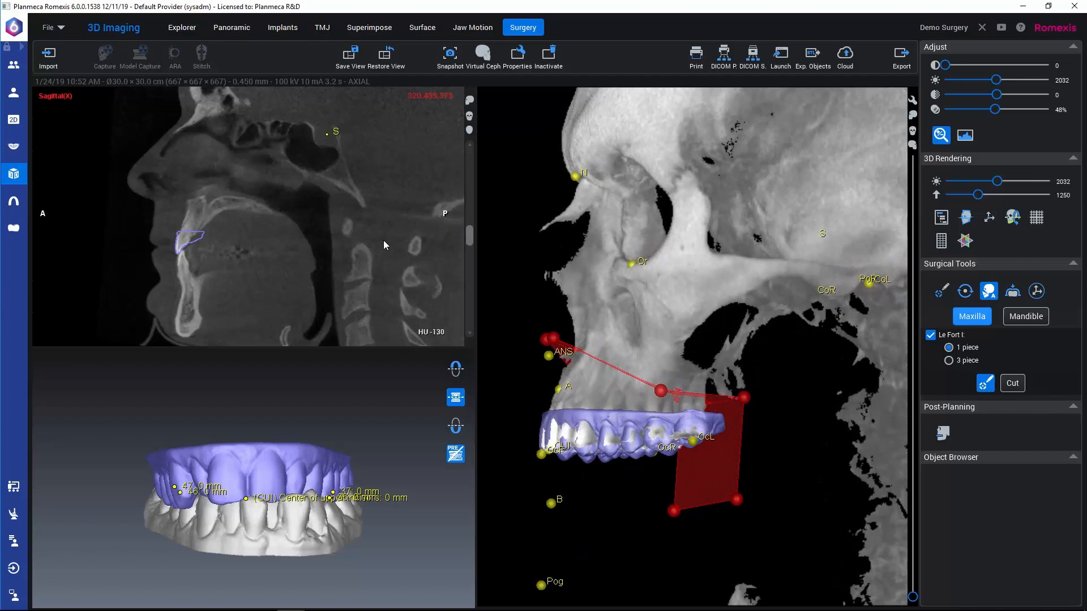
drag(470, 237, 469, 231)
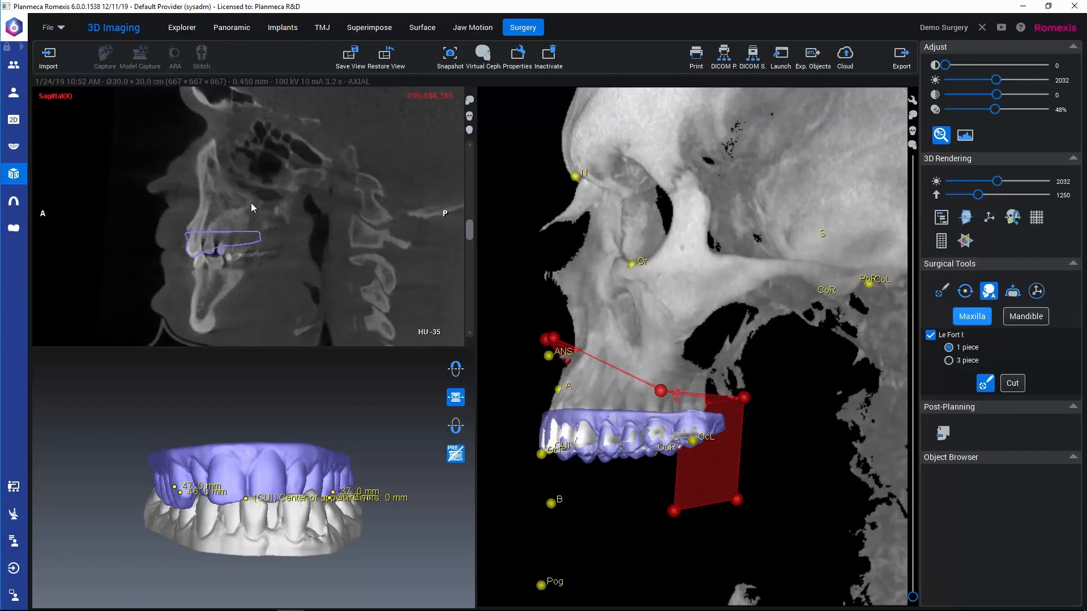
click(207, 198)
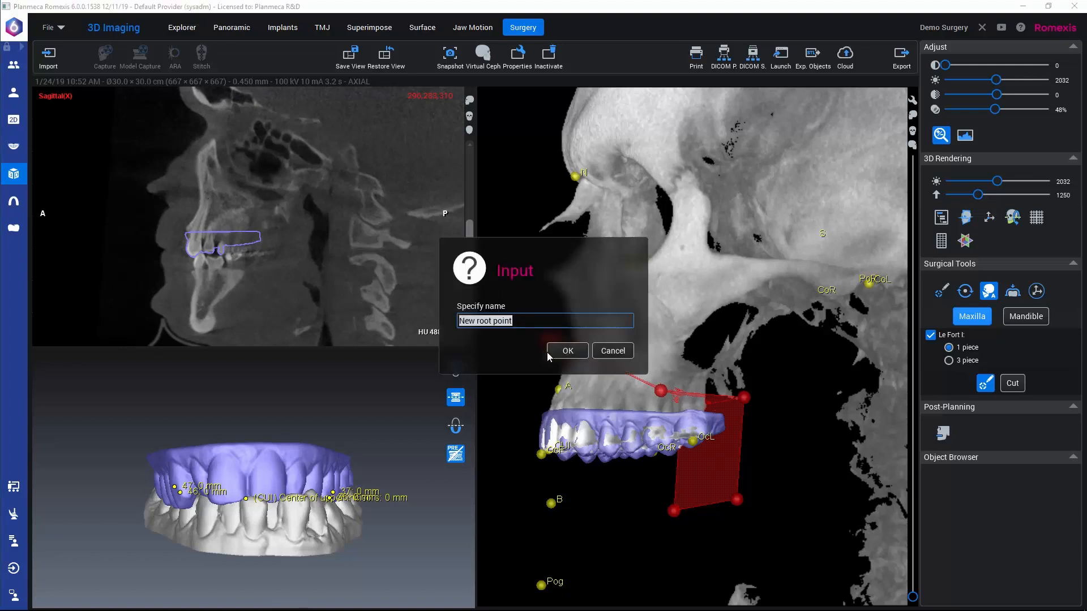
text(Roo)
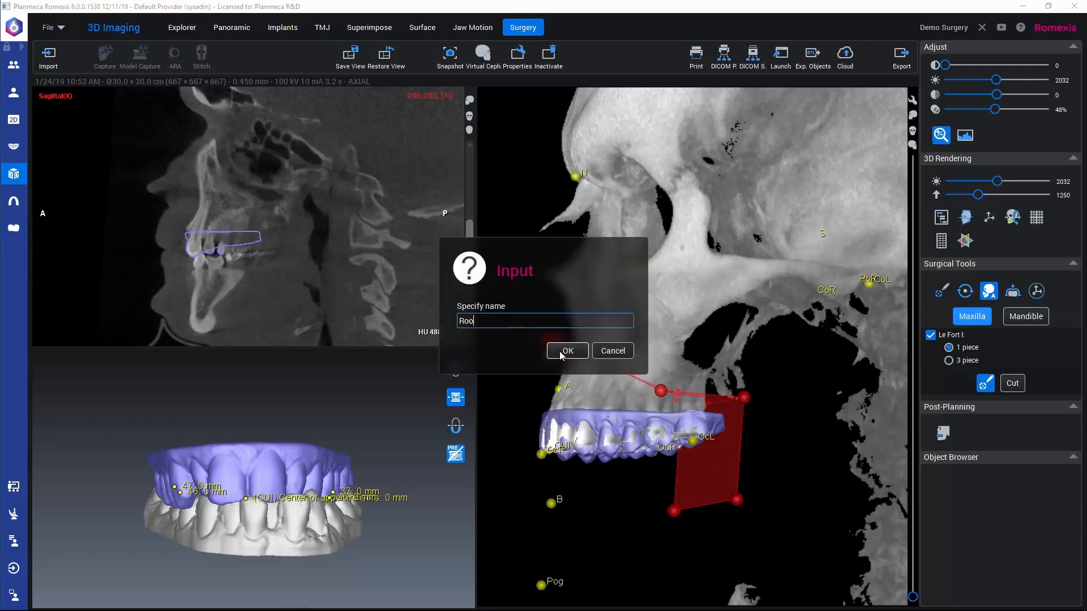
text(t 1)
click(566, 351)
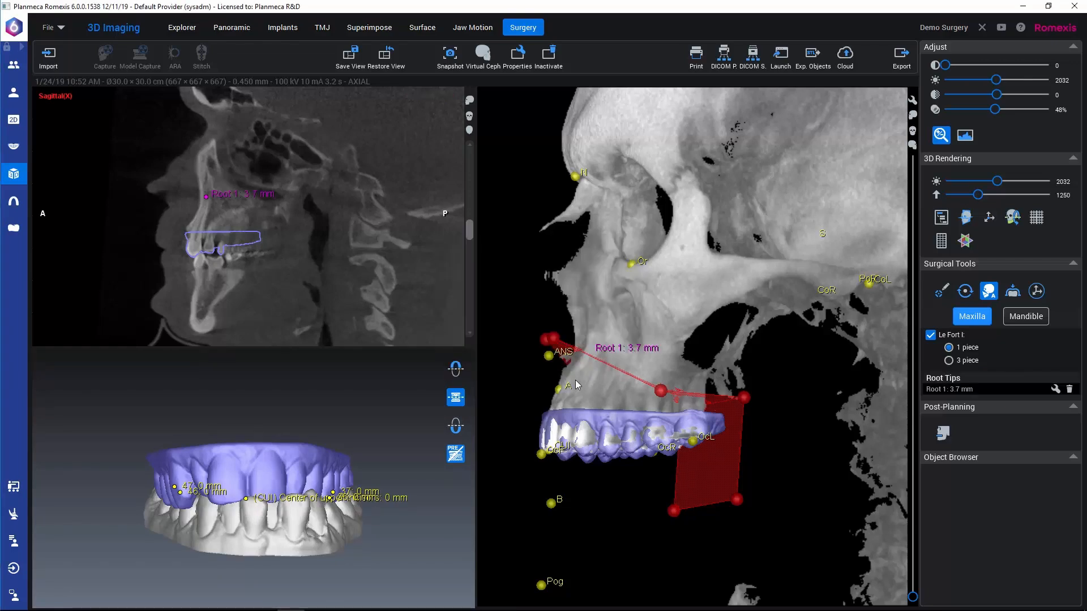
Step: Mark an upper tooth's root tip in a sagittal slice through the left side of the maxilla and name it Root 2
drag(623, 391, 806, 388)
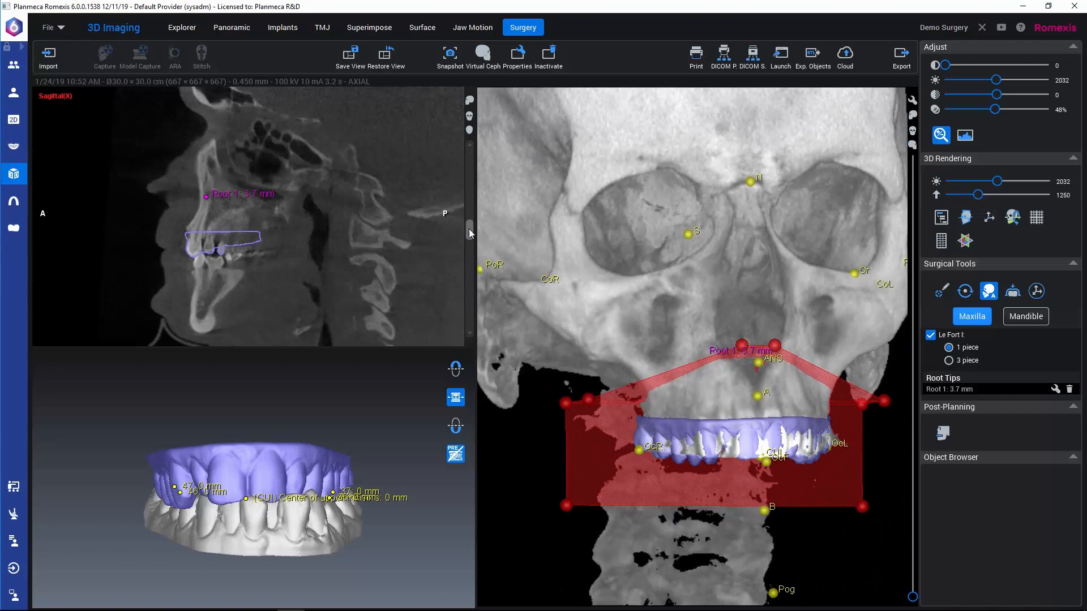
drag(469, 229, 471, 243)
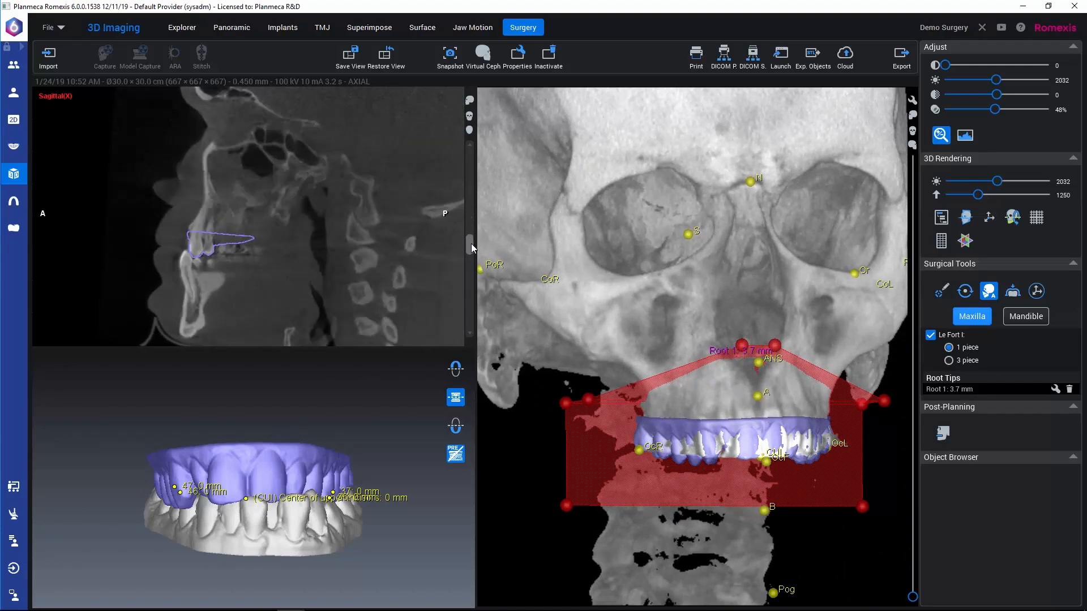
click(208, 201)
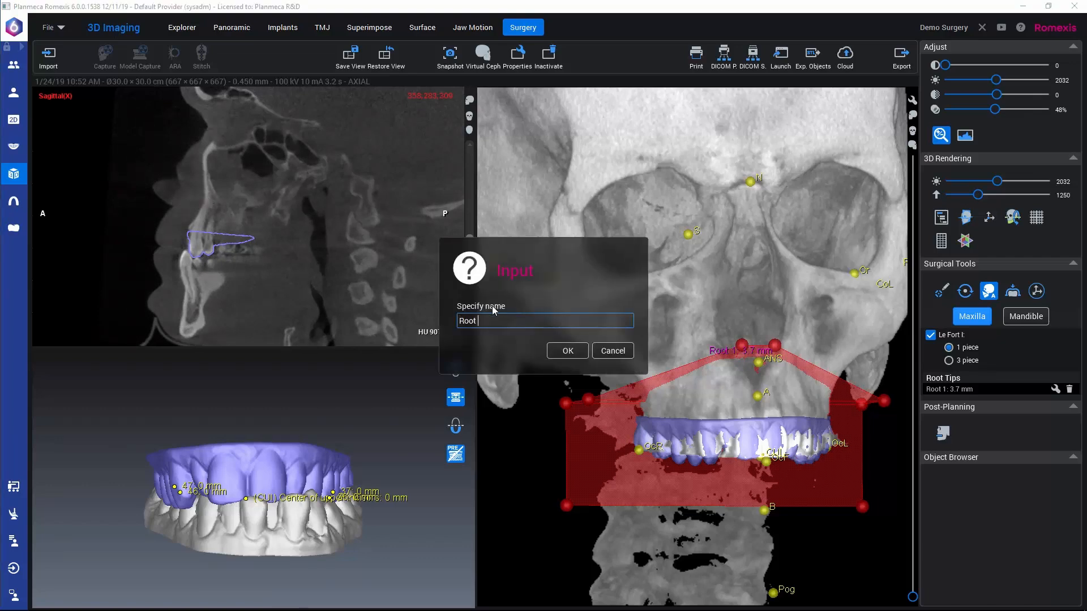
text(2)
key(Return)
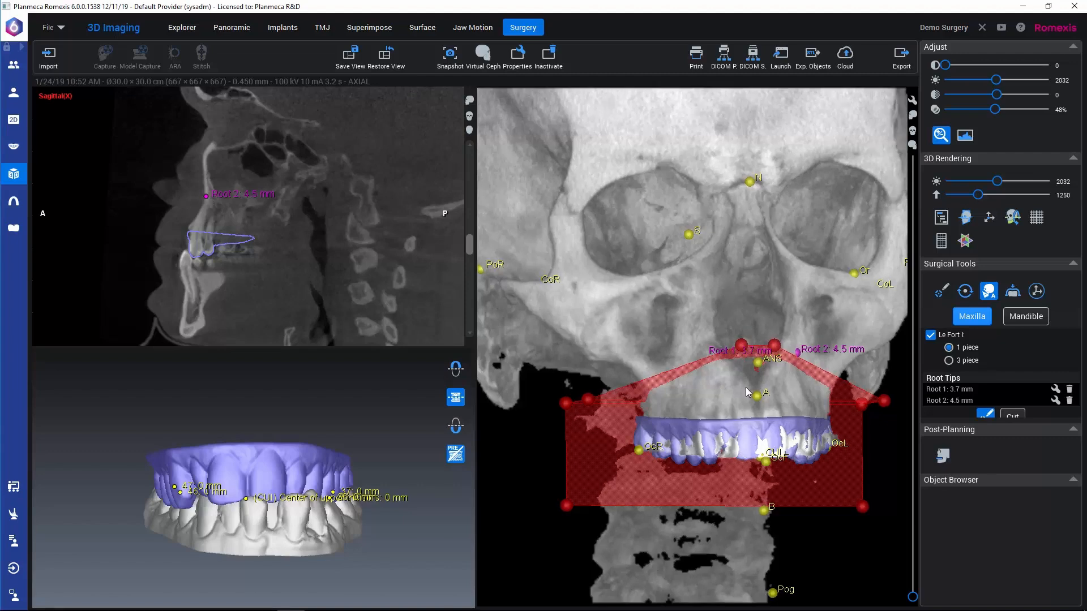
Step: Raise the Le Fort I cutting plane's outer corners on both sides and move its two midline points higher over the nasal opening
drag(723, 365, 640, 391)
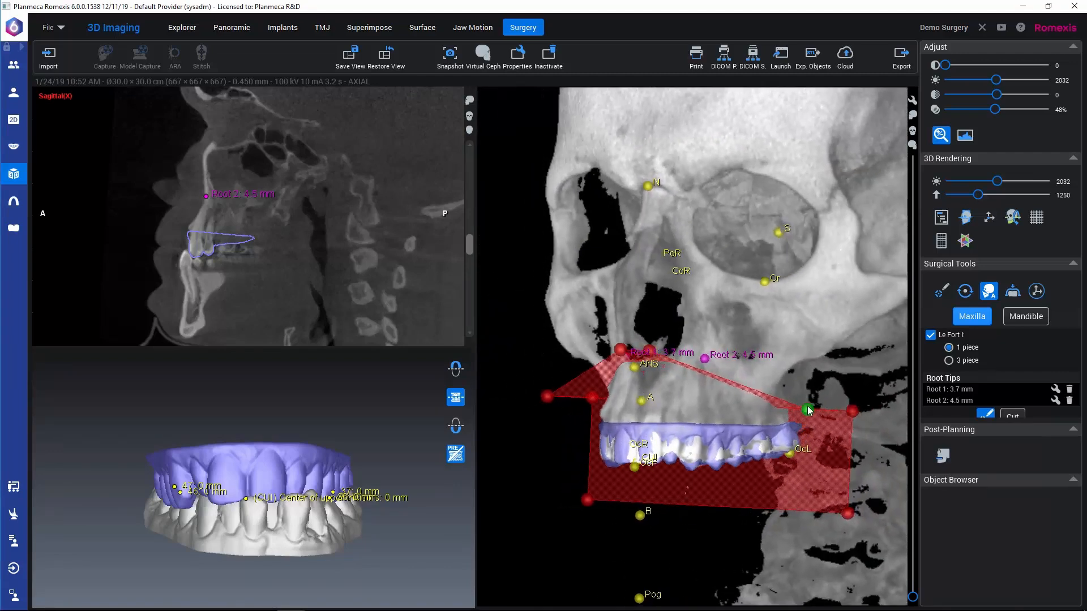
drag(808, 410, 808, 378)
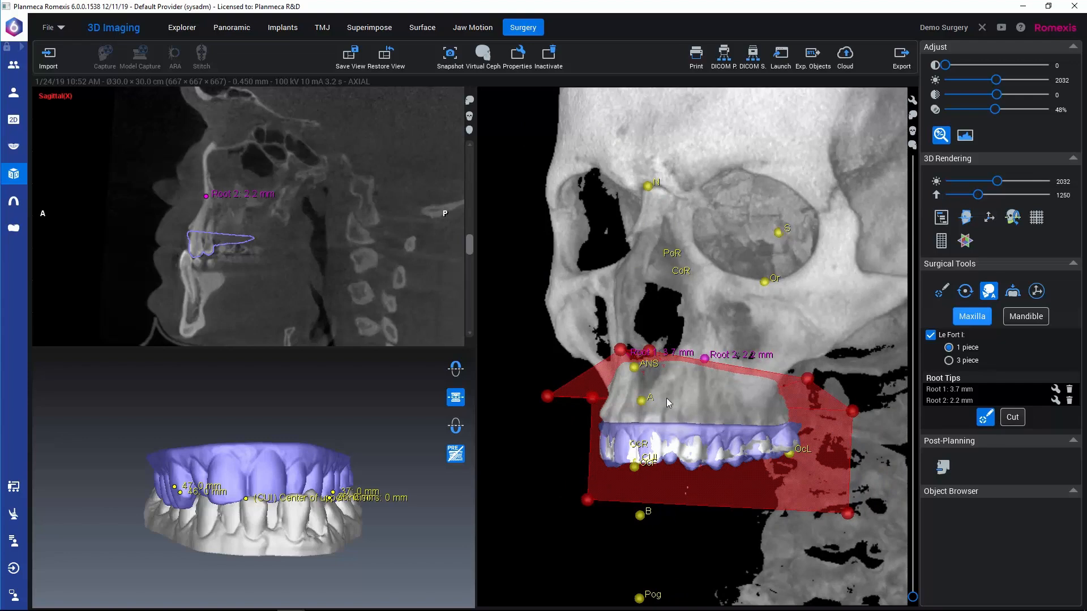
drag(667, 399, 758, 399)
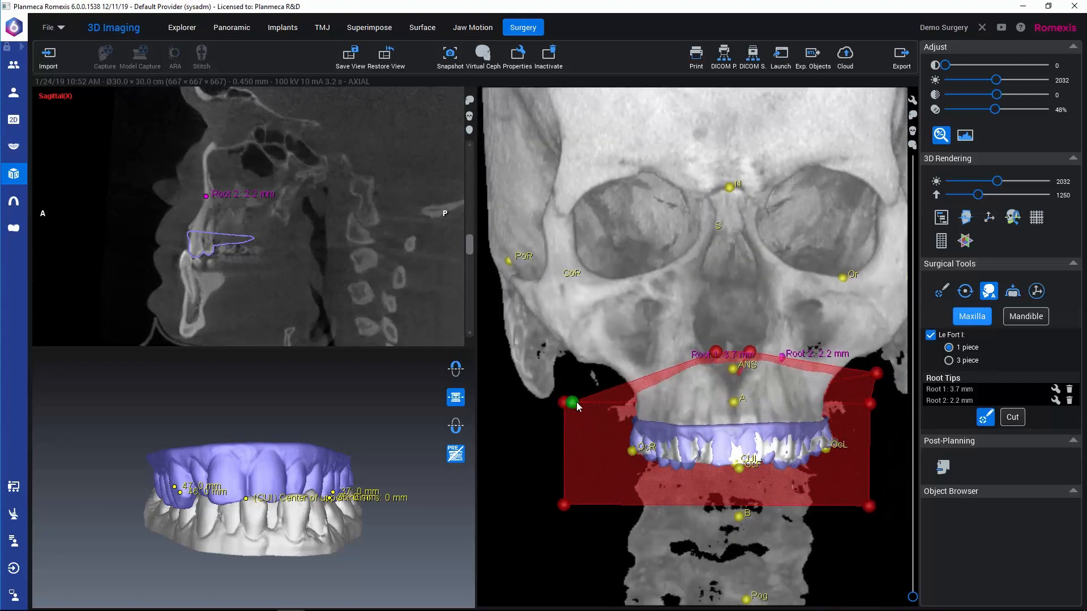
drag(577, 407, 568, 382)
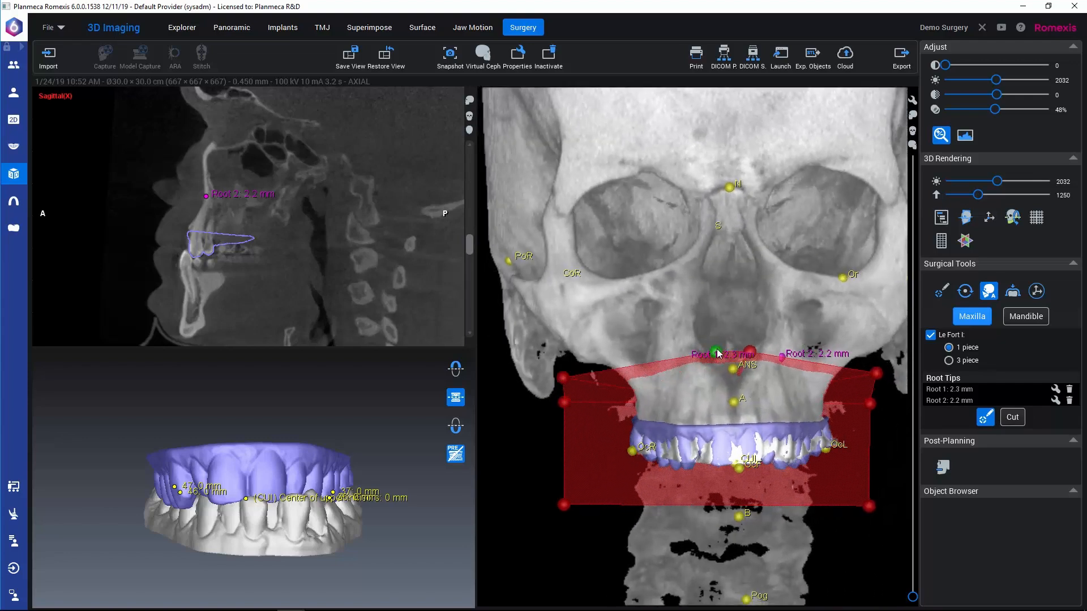
drag(717, 354, 746, 330)
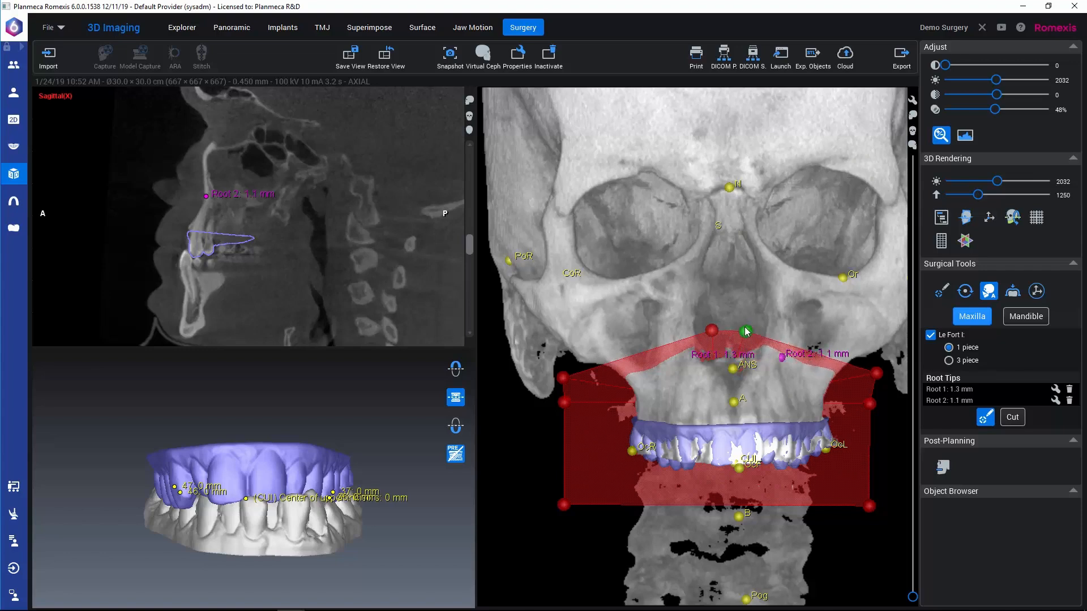
Step: Fine-tune the Le Fort I plane by raising its left and right outer corners slightly further above the root tips
drag(817, 382, 738, 382)
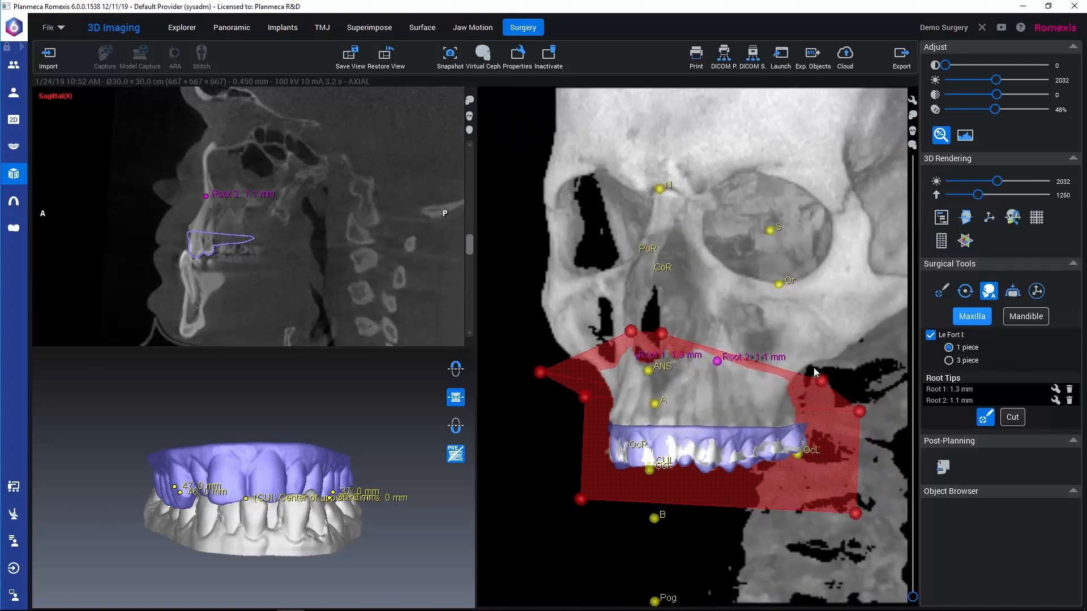
drag(814, 369, 815, 359)
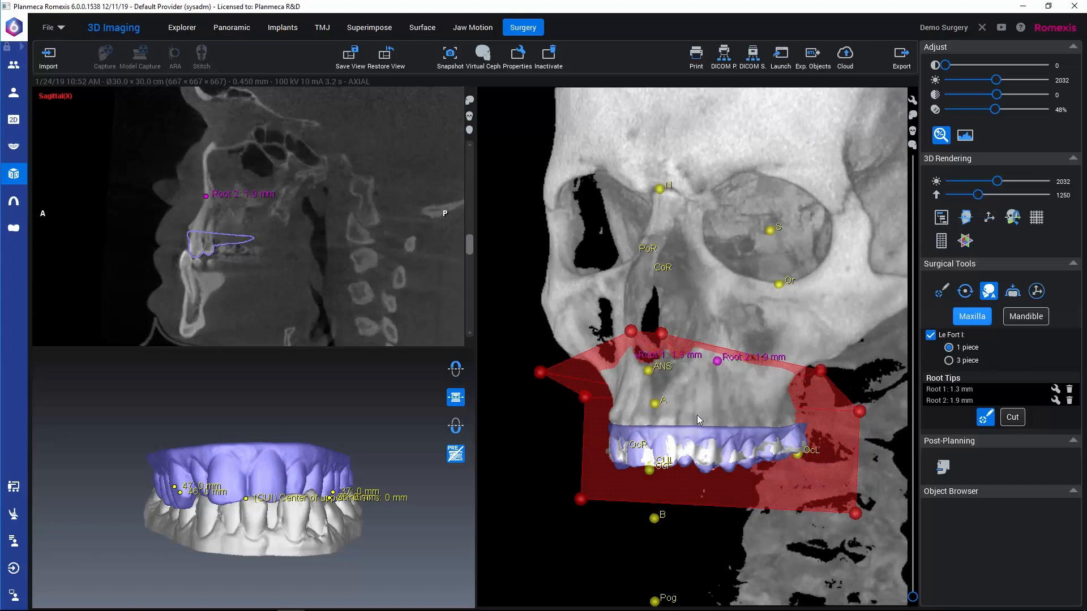
drag(697, 415, 763, 418)
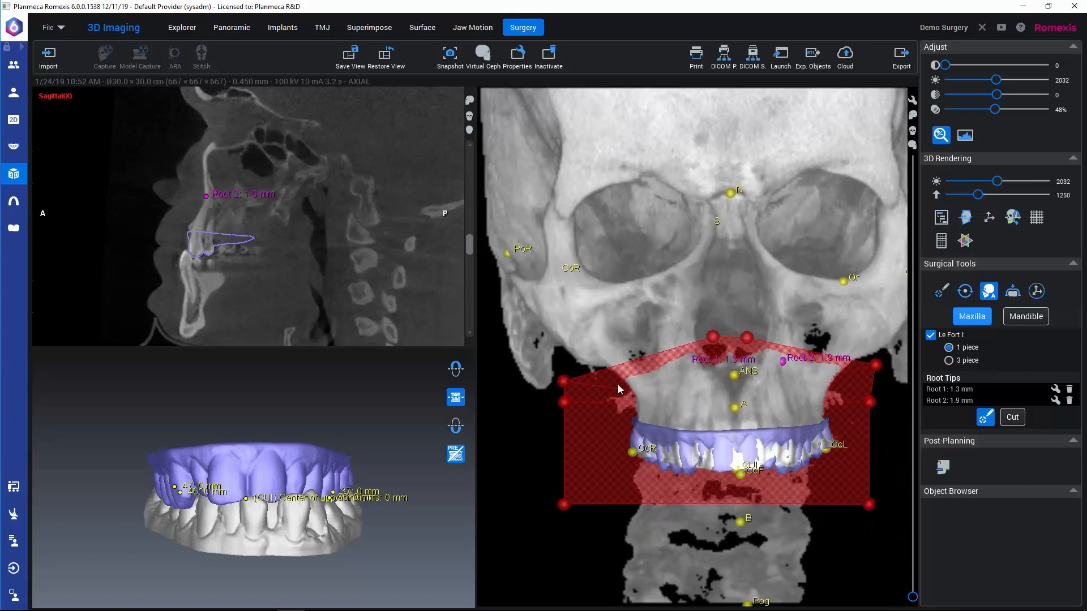
drag(560, 376, 556, 369)
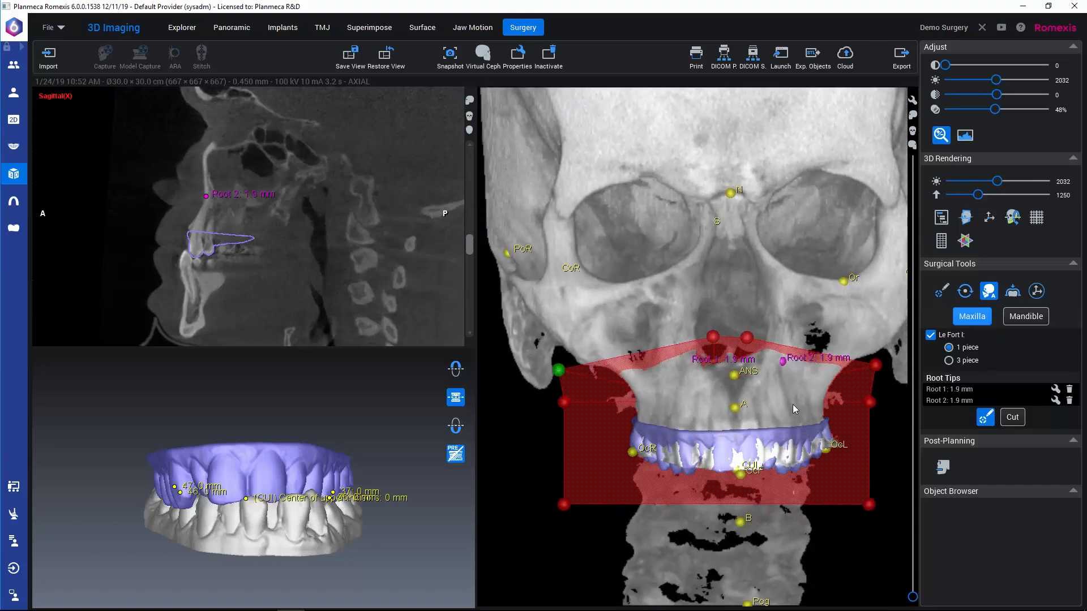
Step: Raise the rear upper edge of the Le Fort I plane level with its outer corners and cut the maxilla
drag(793, 404, 589, 388)
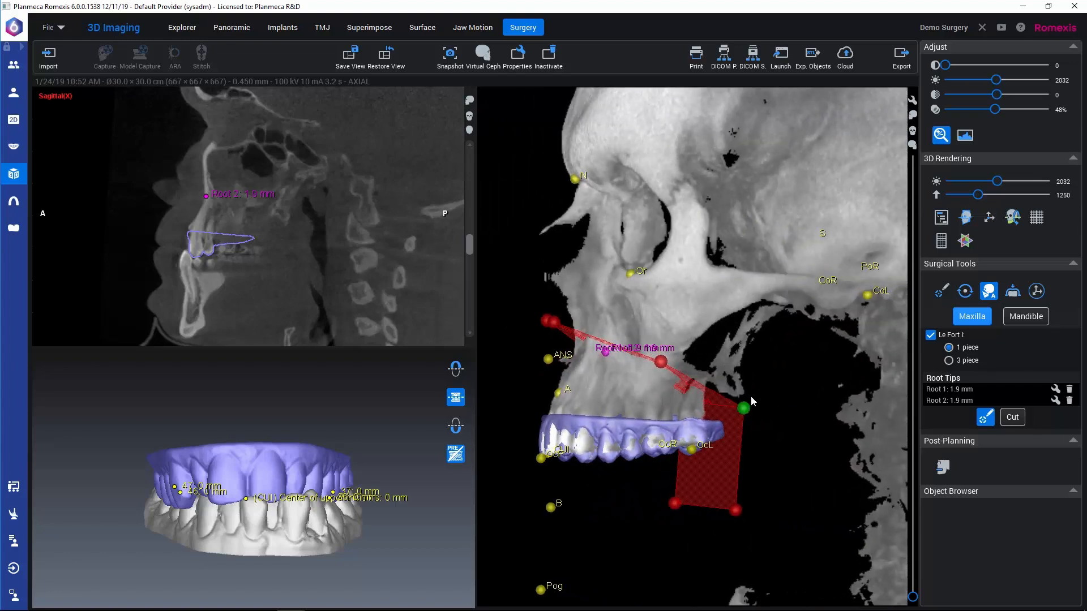
drag(751, 397, 780, 352)
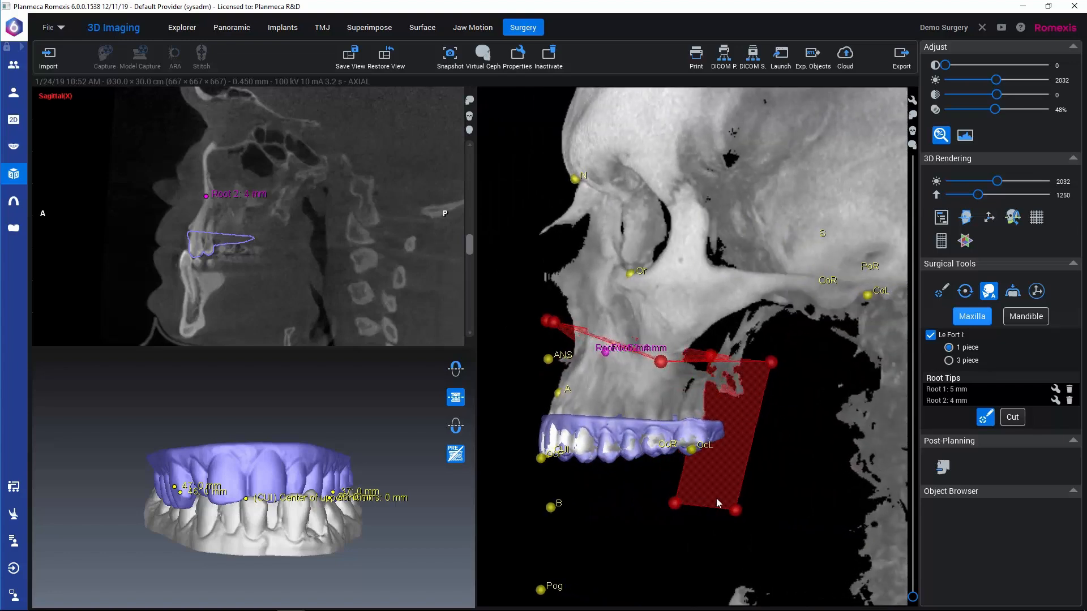
mouse_move(693, 531)
mouse_down()
mouse_move(683, 529)
mouse_move(697, 531)
mouse_up()
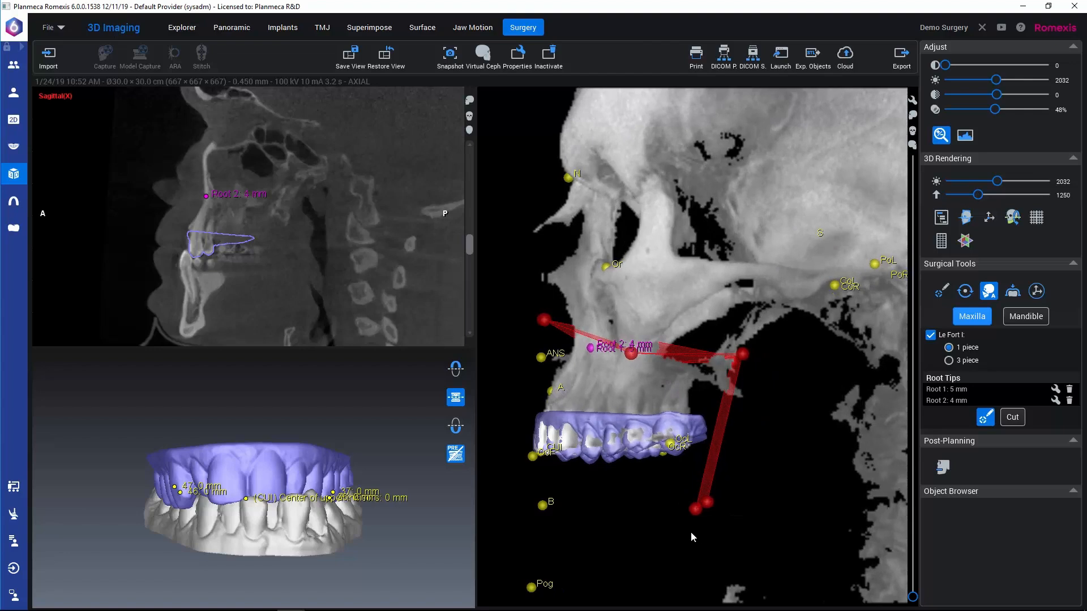
drag(580, 529, 820, 532)
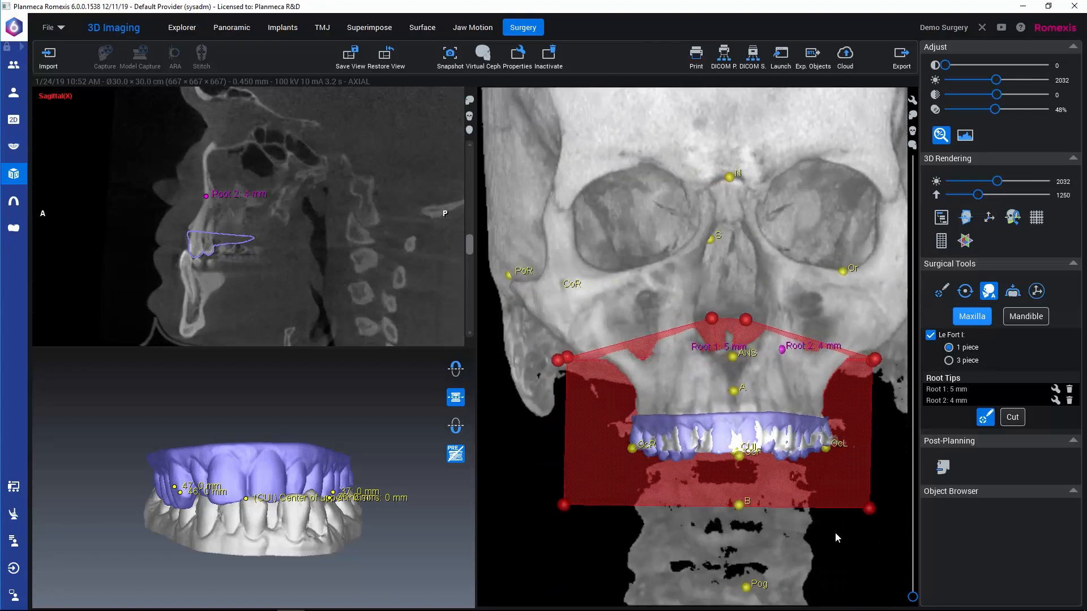
click(1013, 419)
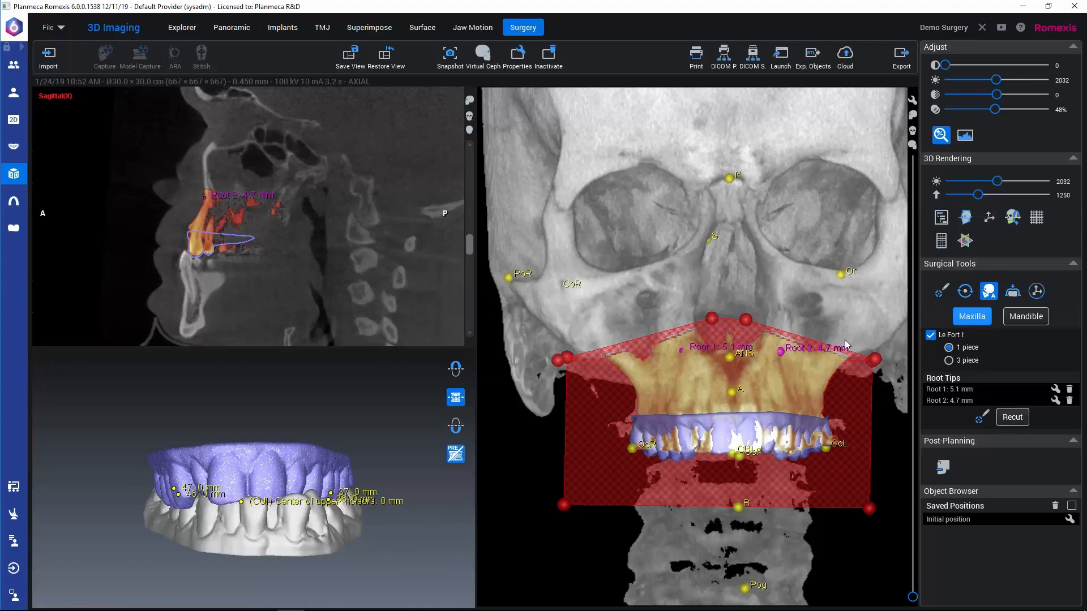
drag(844, 339, 916, 335)
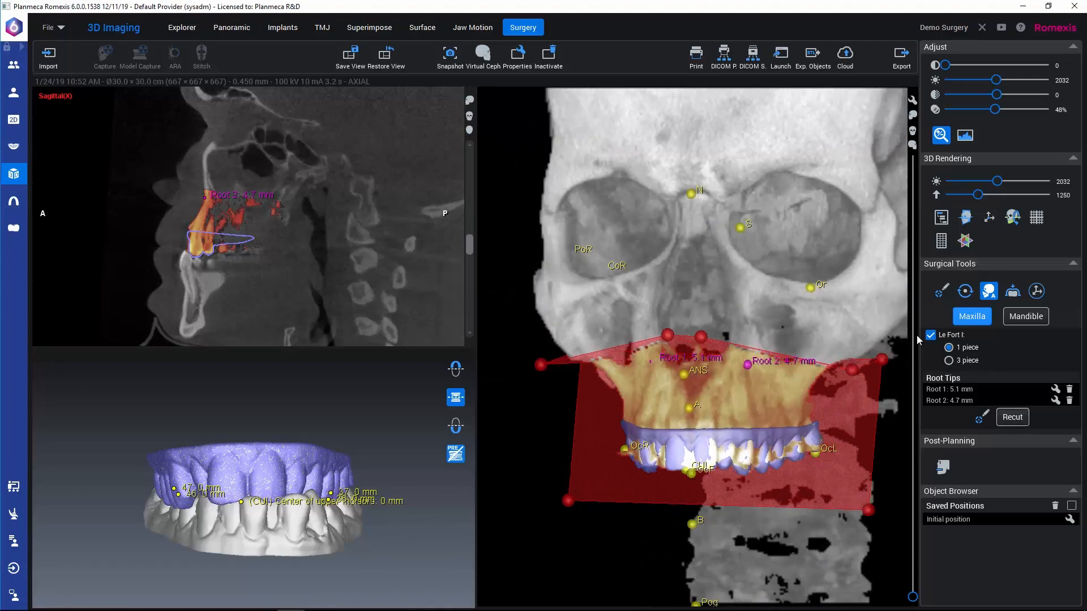
Step: Start the mandible's BSSO cut with the bone threshold at 833 and shift the lower end of the left vertical cut backward
click(1028, 317)
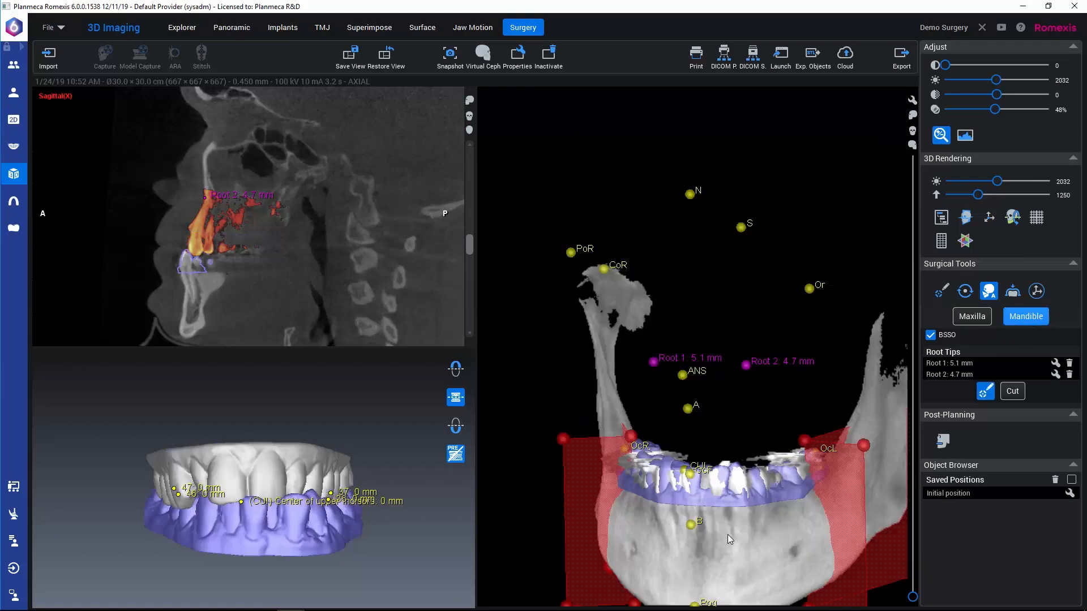
drag(725, 532, 674, 305)
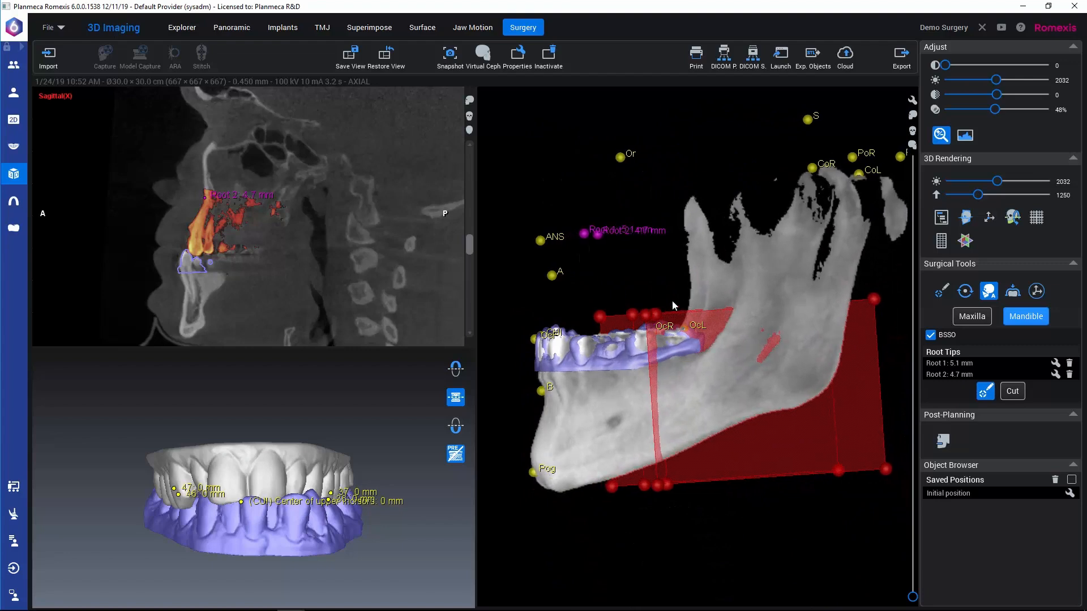
drag(980, 198, 967, 196)
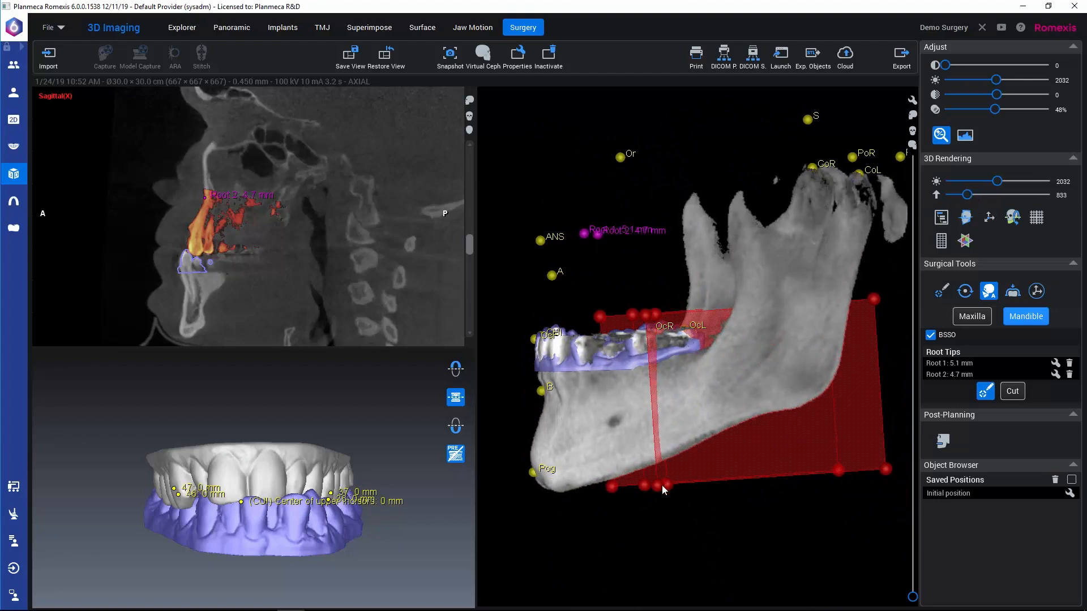
drag(660, 488, 696, 481)
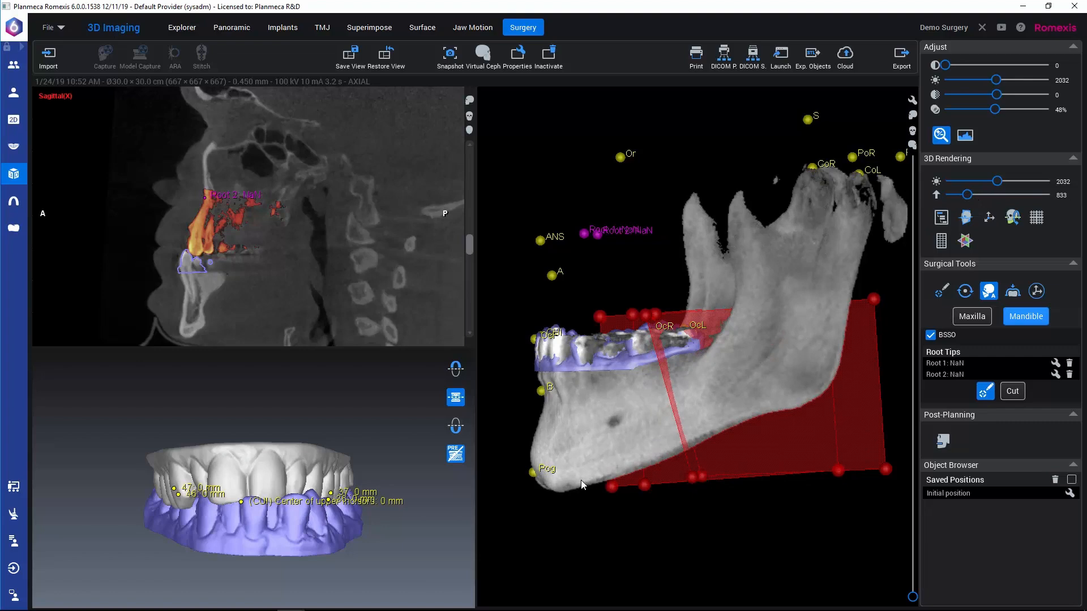
drag(567, 474, 720, 489)
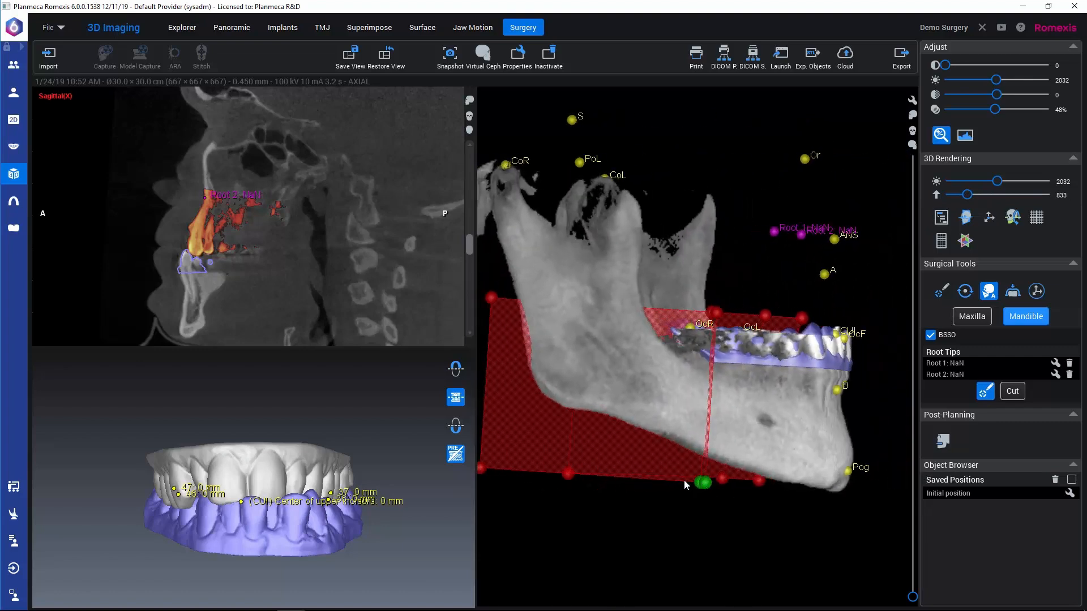
Step: Reshape both BSSO planes by moving their inner rear corners toward the midline, outer rear corners forward, and the left front corner outward
drag(646, 532, 889, 369)
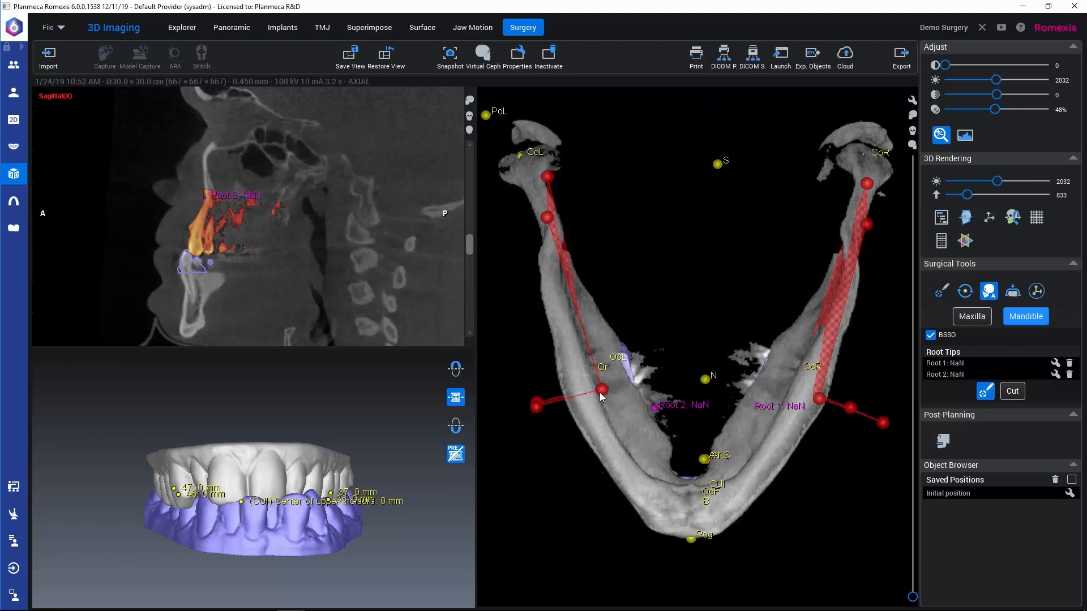
drag(603, 394, 577, 405)
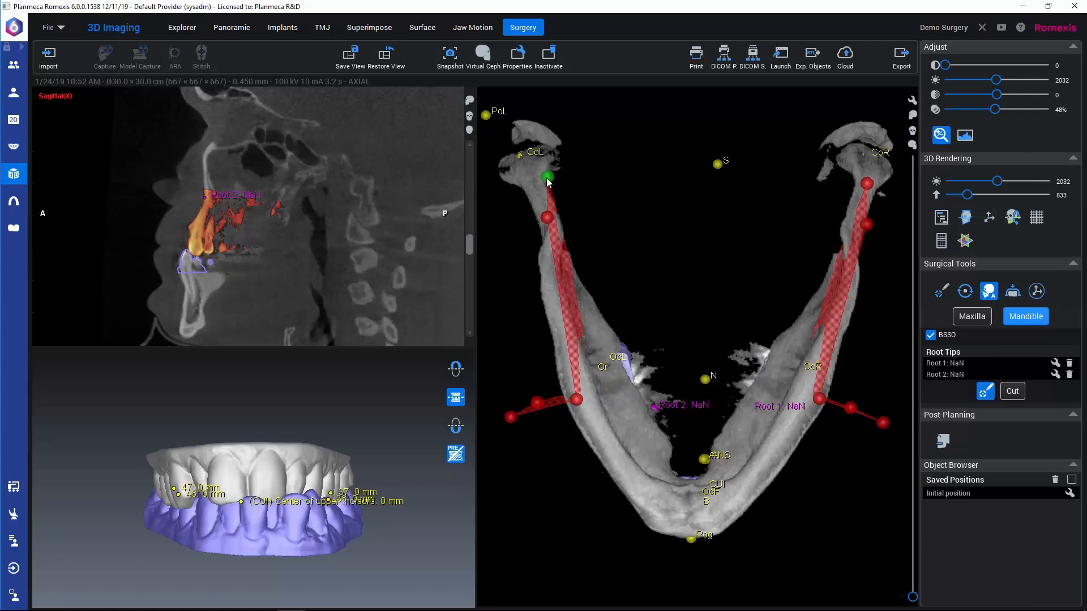
drag(552, 180, 547, 223)
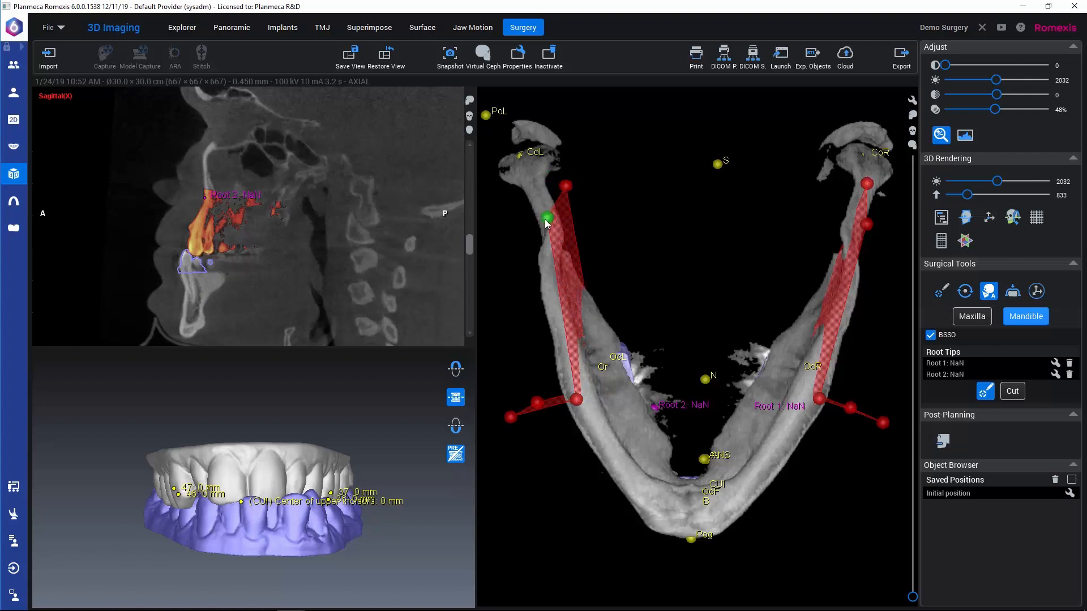
drag(524, 292, 521, 288)
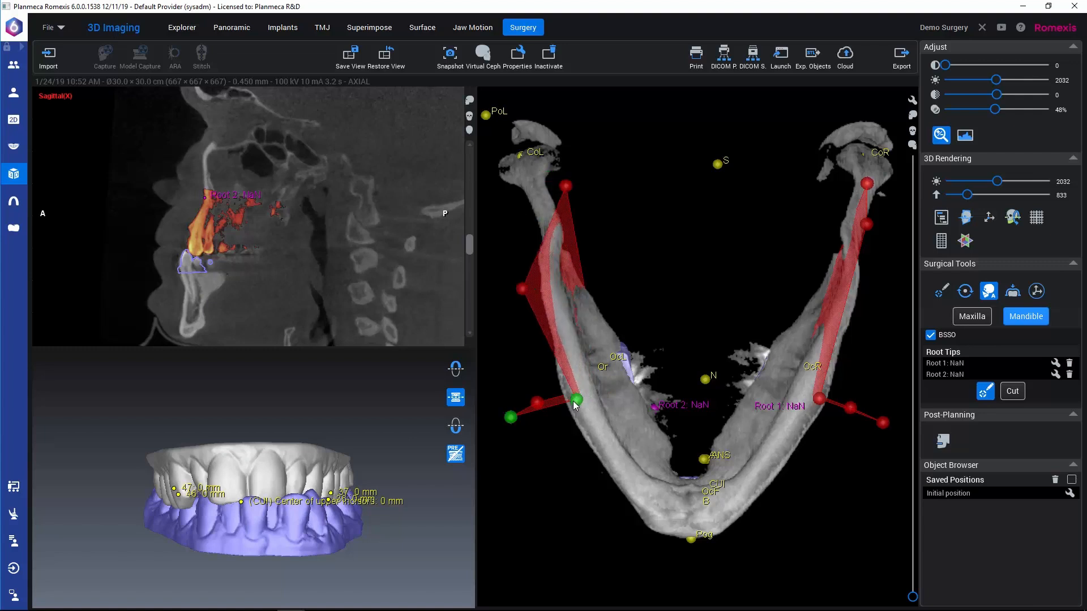
drag(566, 185, 578, 183)
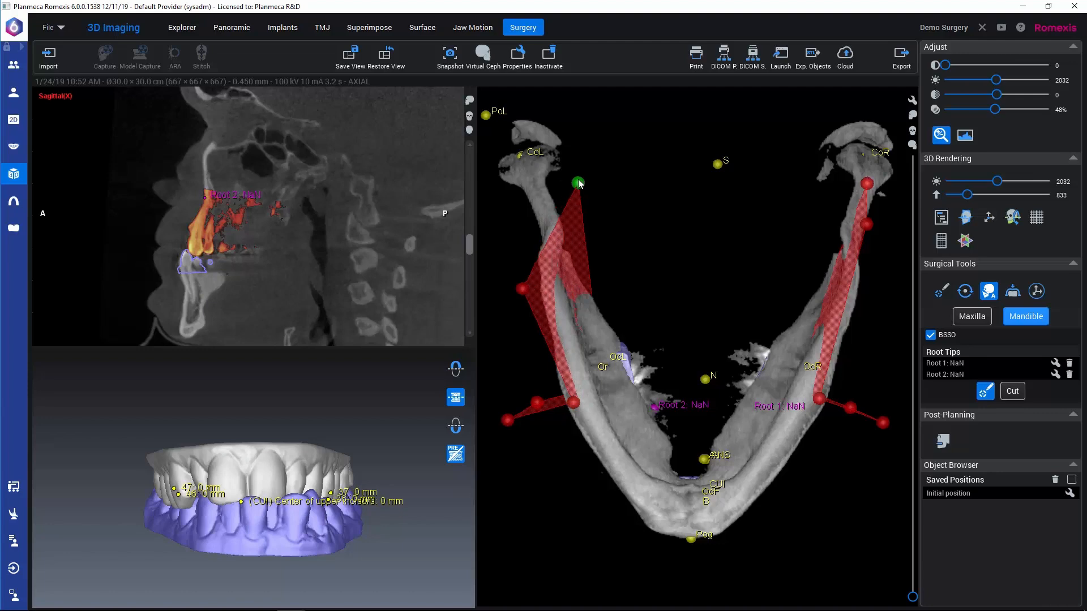
drag(866, 183, 824, 181)
drag(866, 224, 866, 290)
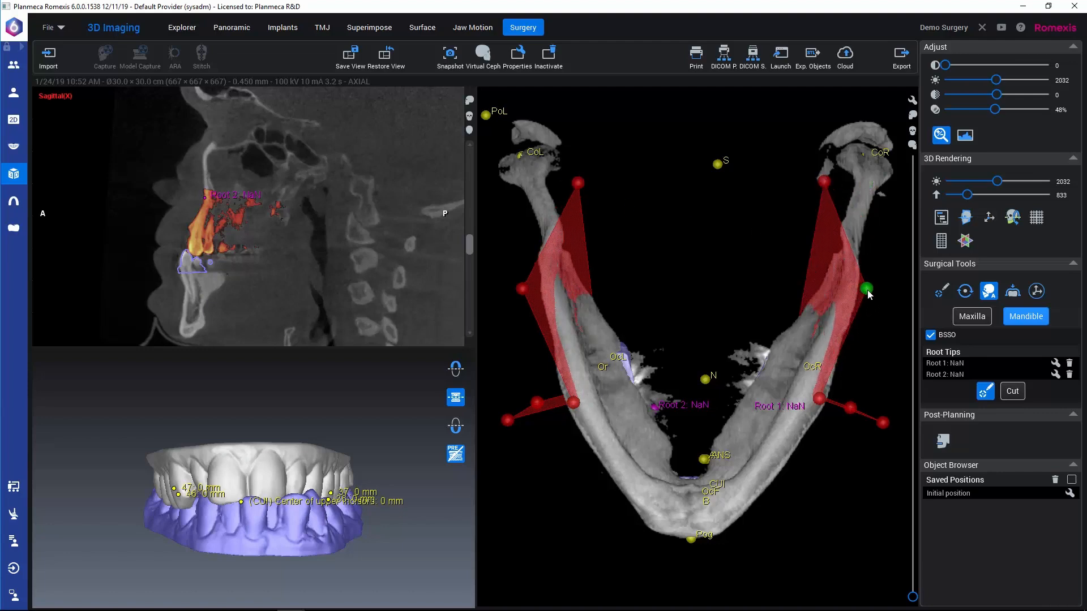
Step: Adjust the lower end of the right vertical BSSO cut behind the molars and cut the mandible
drag(866, 343, 629, 516)
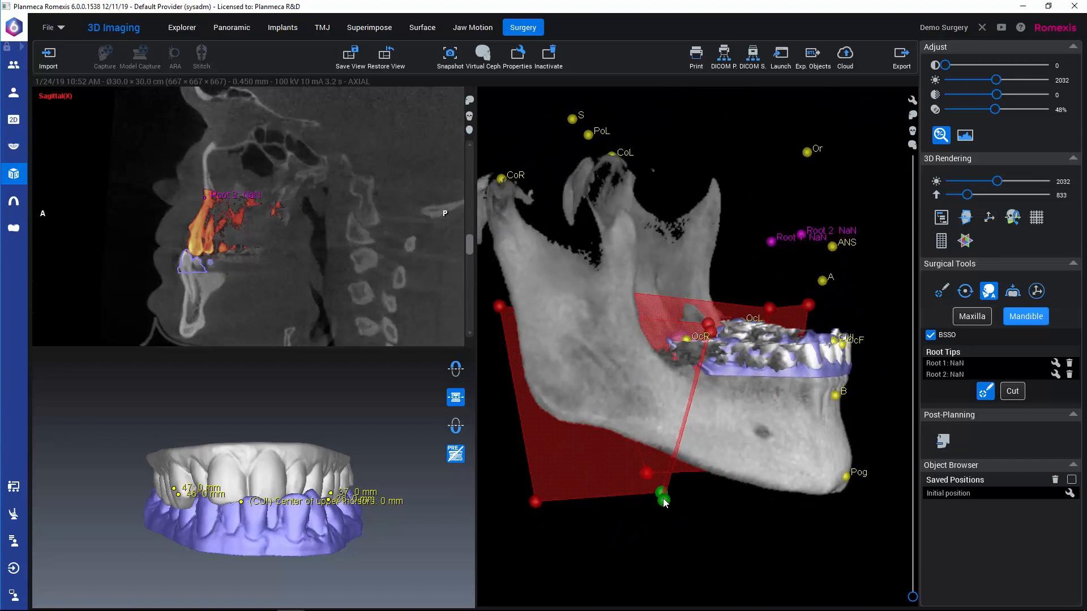
mouse_move(664, 500)
mouse_down()
mouse_move(653, 498)
mouse_move(691, 505)
mouse_move(660, 500)
mouse_move(659, 490)
mouse_up()
drag(621, 535, 620, 532)
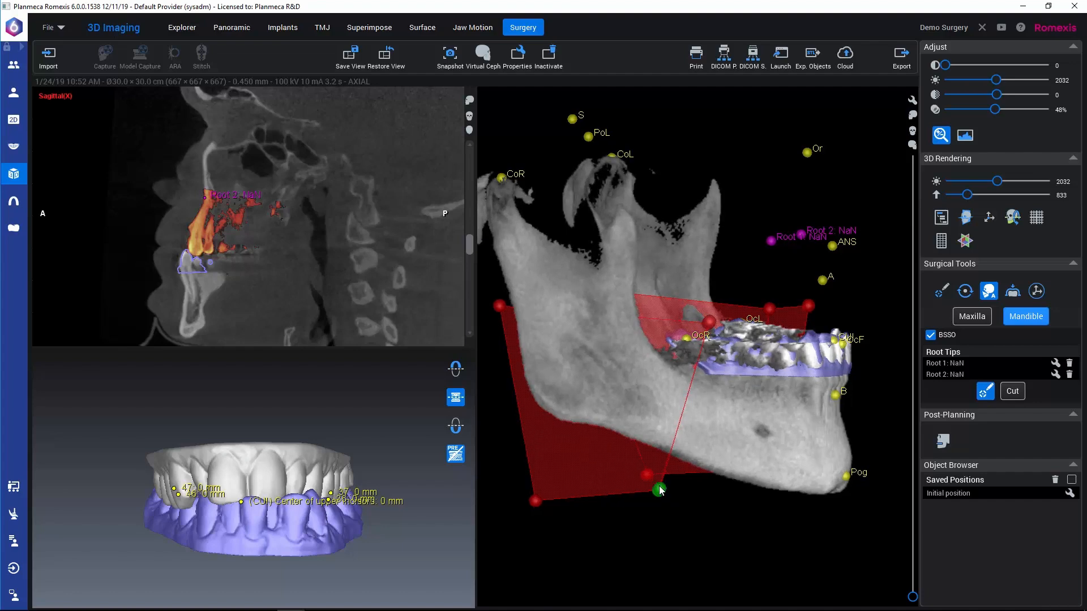
drag(661, 490, 684, 487)
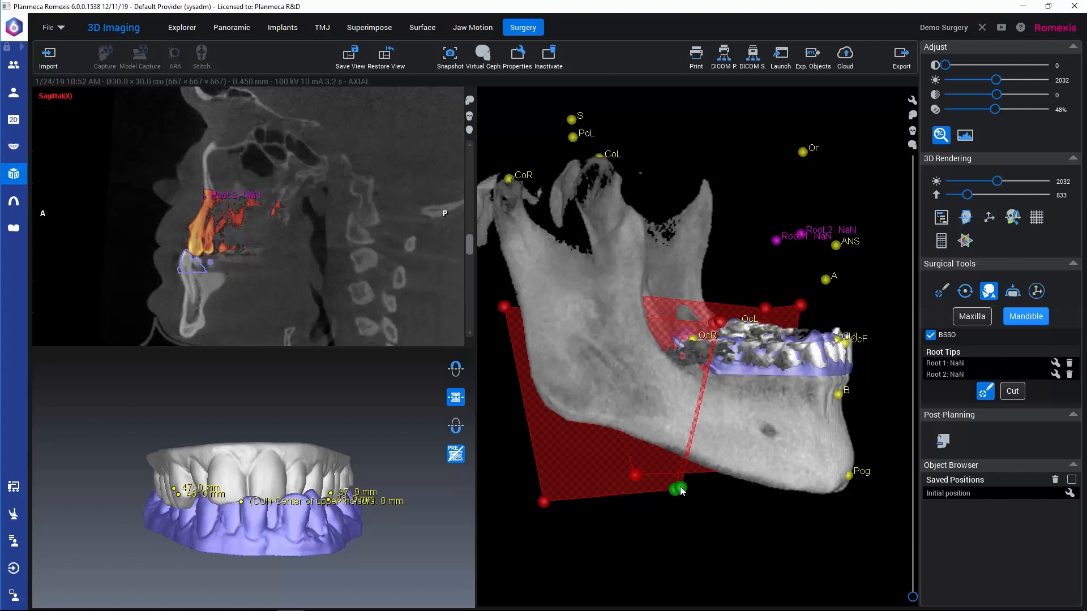
key(ctrl)
mouse_move(682, 491)
mouse_down()
mouse_move(716, 495)
mouse_move(669, 490)
mouse_move(679, 494)
mouse_up()
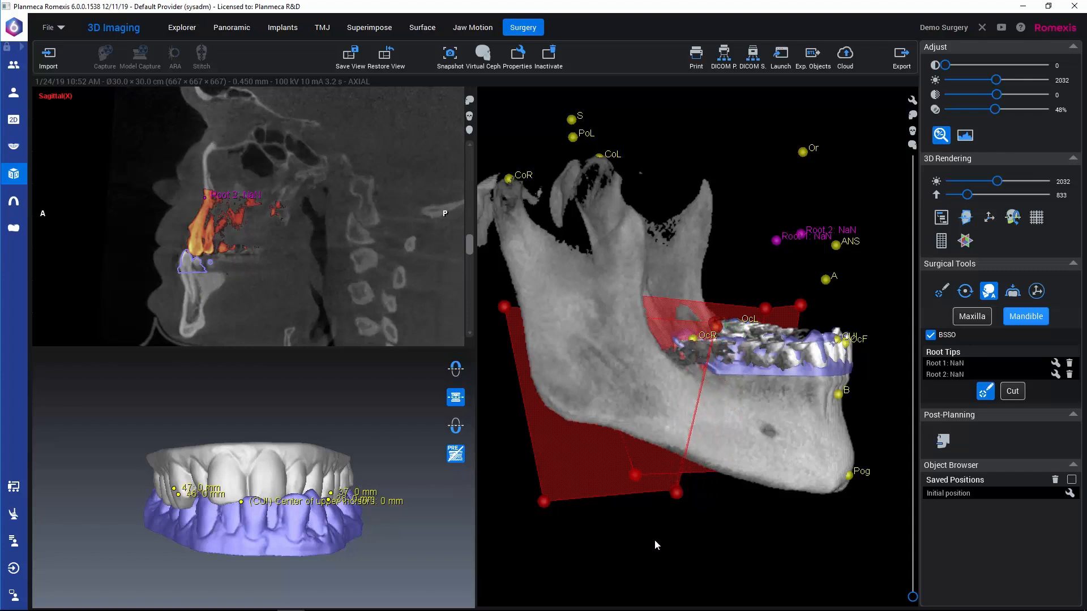
drag(607, 557, 877, 484)
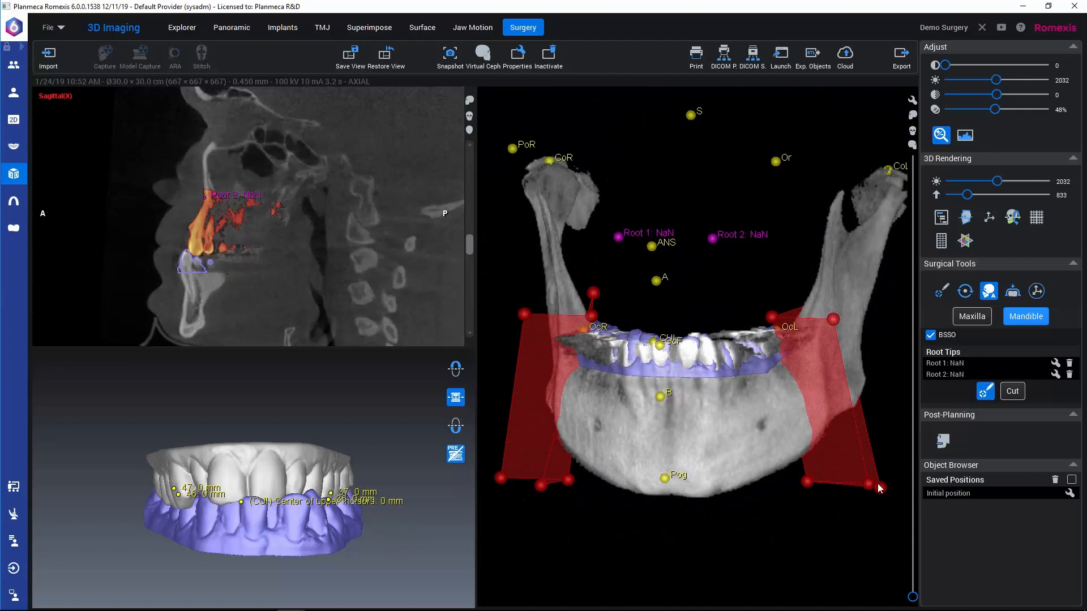
click(1011, 392)
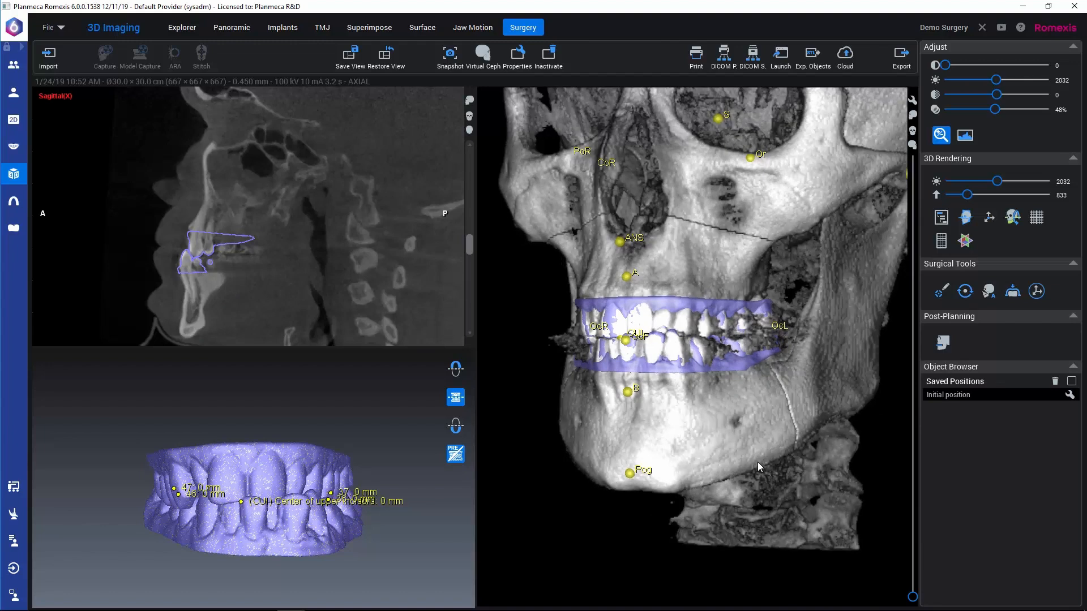
Step: Open the bone segments list and select the Mandible Middle and Maxilla segments to highlight them on the skull
click(940, 216)
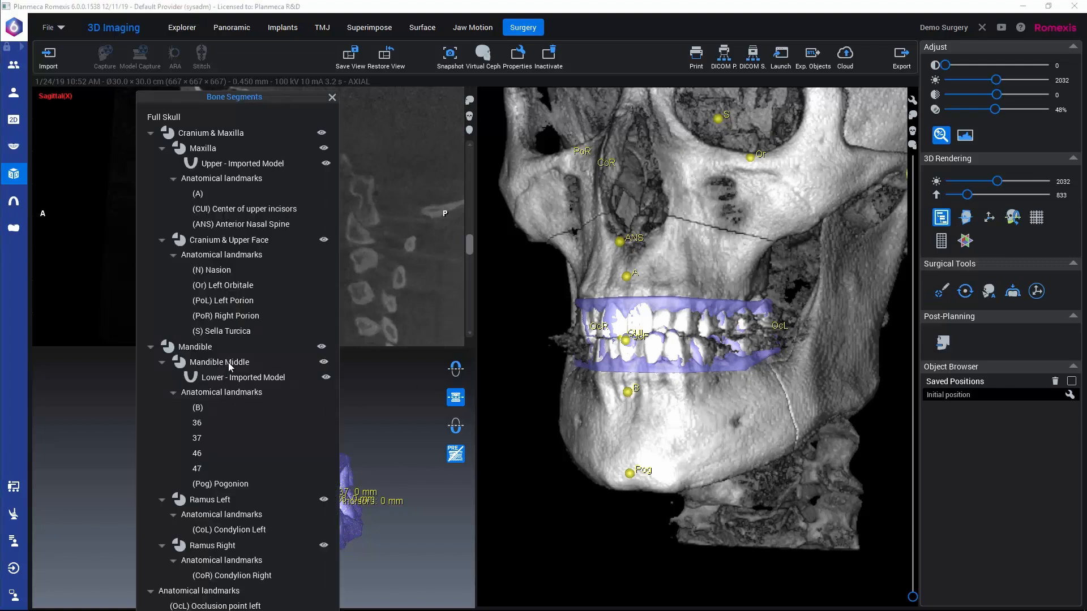
click(229, 366)
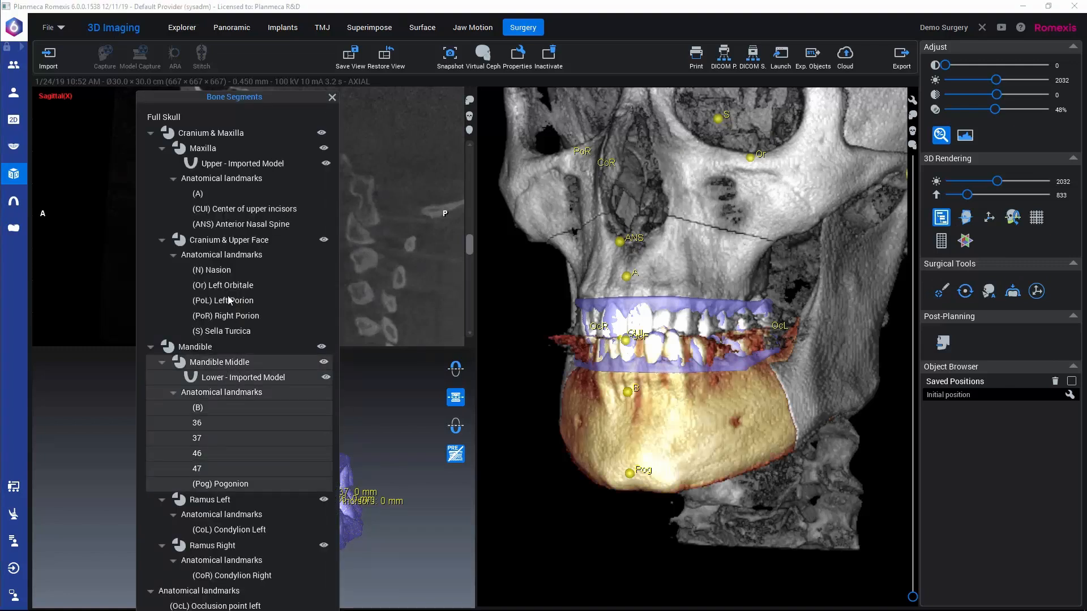
ctrl+click(205, 148)
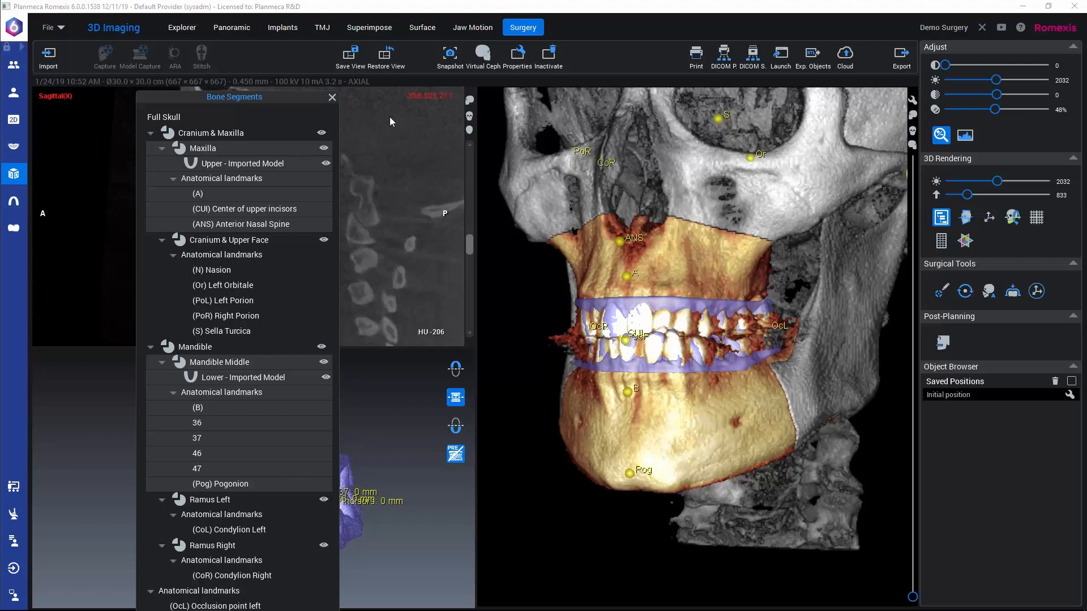
Step: Hide the Maxilla segment briefly to check the Le Fort I cut, show it again and close the bone segments list
click(324, 148)
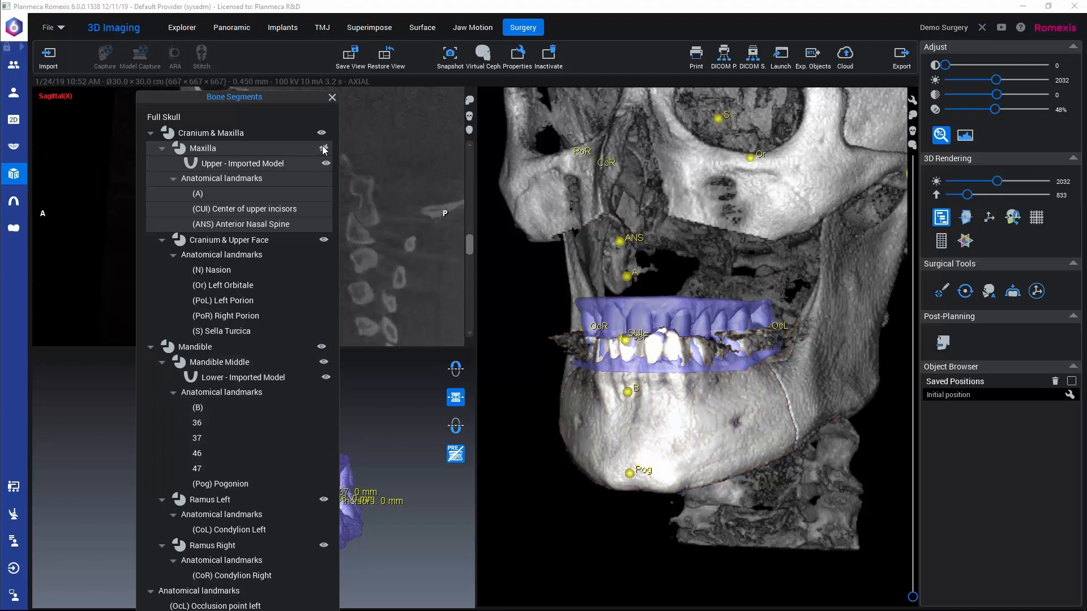
click(324, 150)
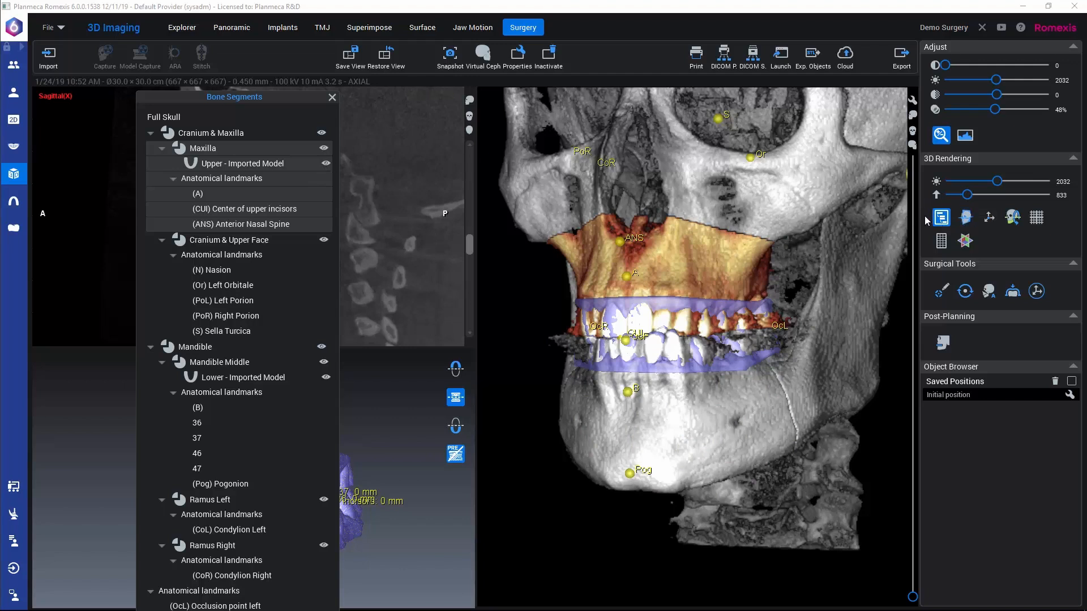
click(943, 238)
click(332, 98)
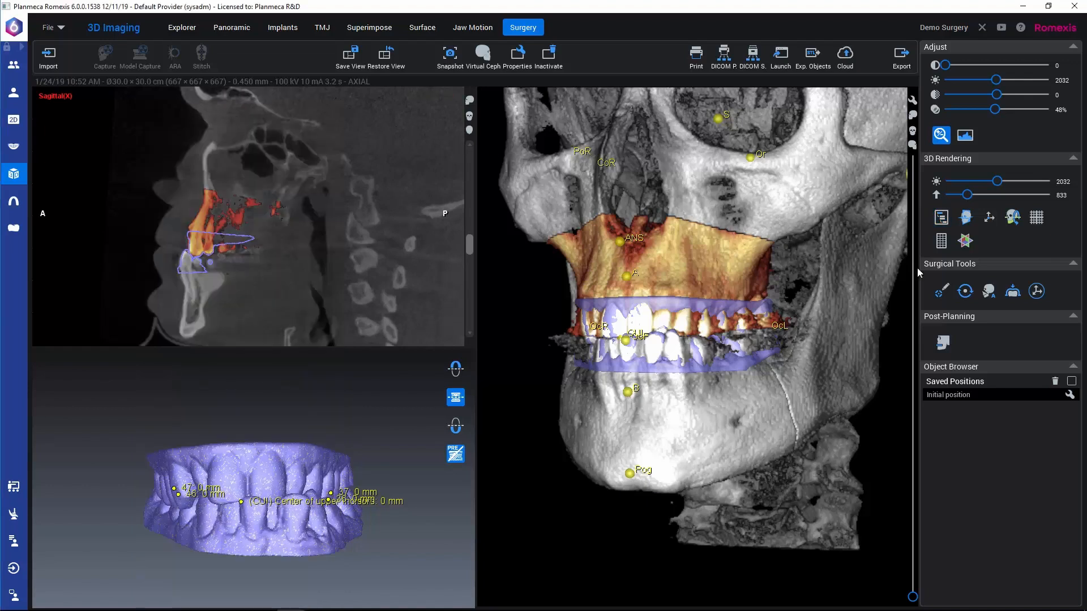
Step: Start the target occlusion import and load the stored surface model commented Target
click(1013, 292)
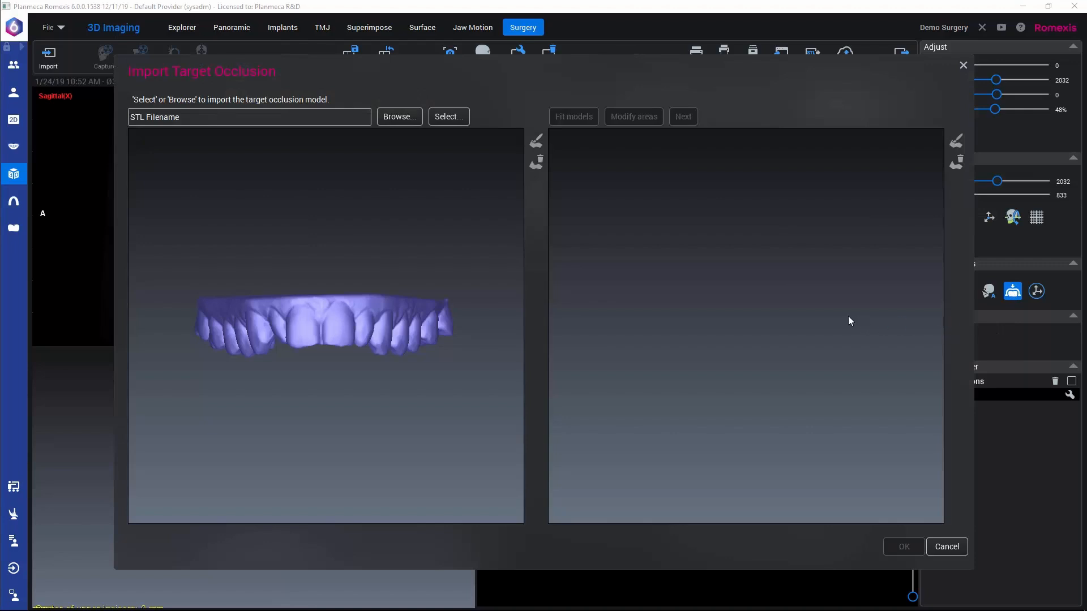
click(448, 117)
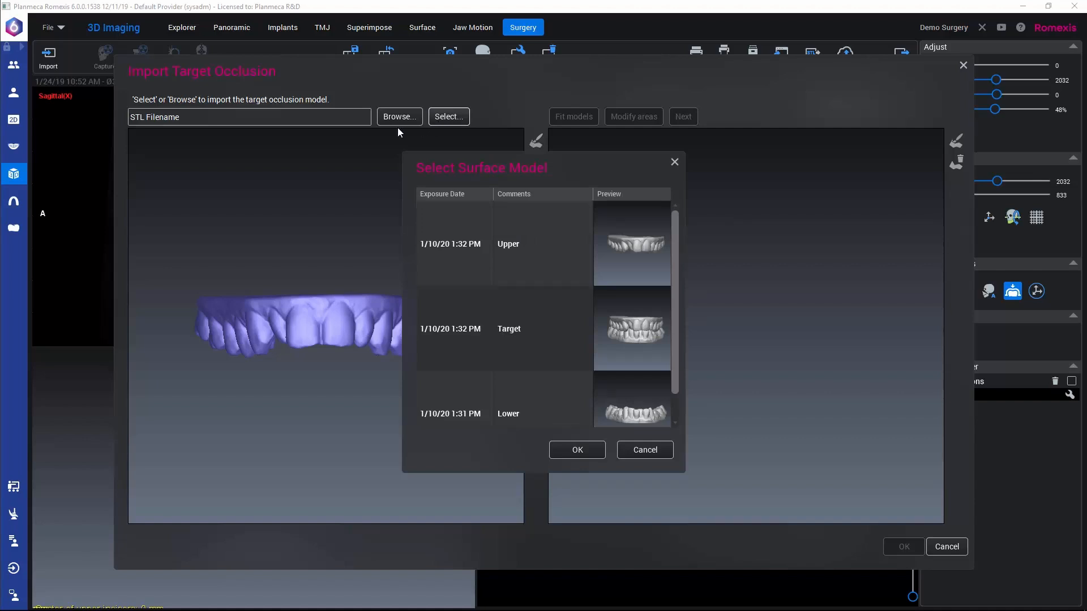
click(615, 344)
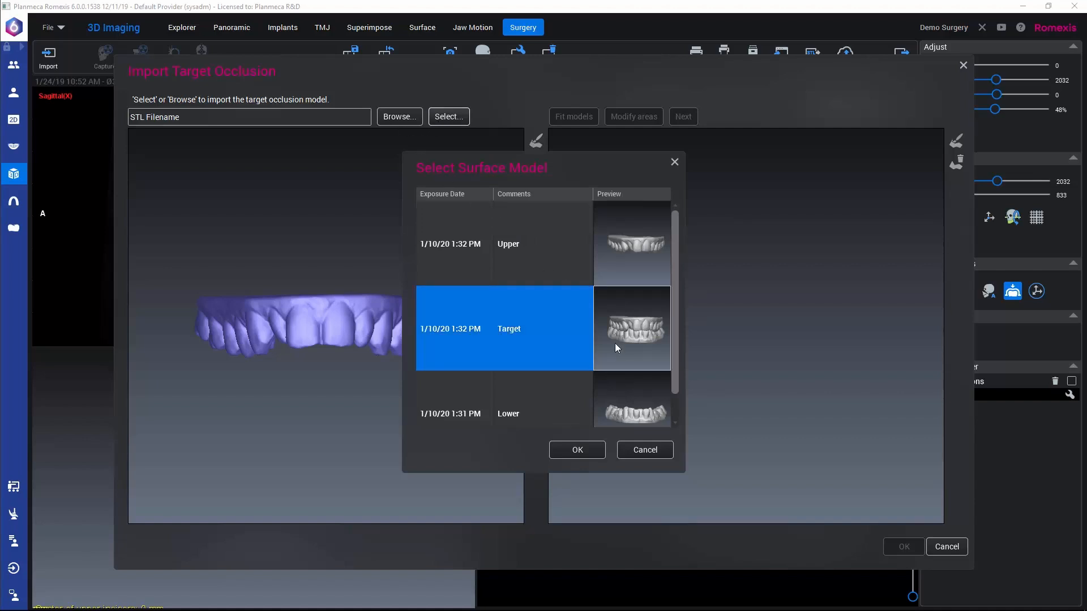
click(580, 450)
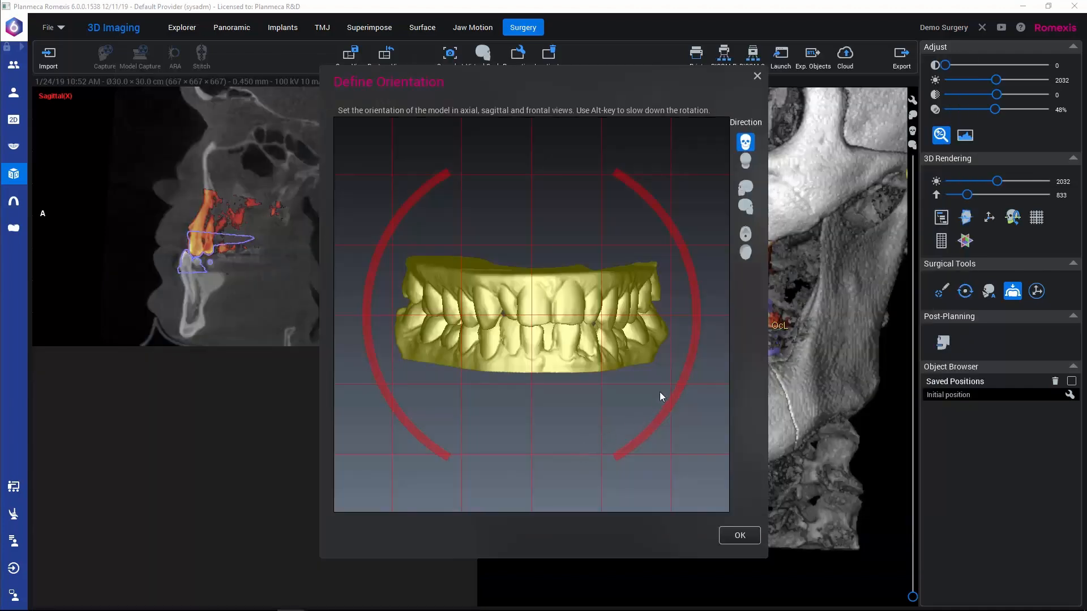
Step: Orient the target occlusion model by rotating it slightly clockwise in the axial view and levelling it in the sagittal view, and accept
click(745, 234)
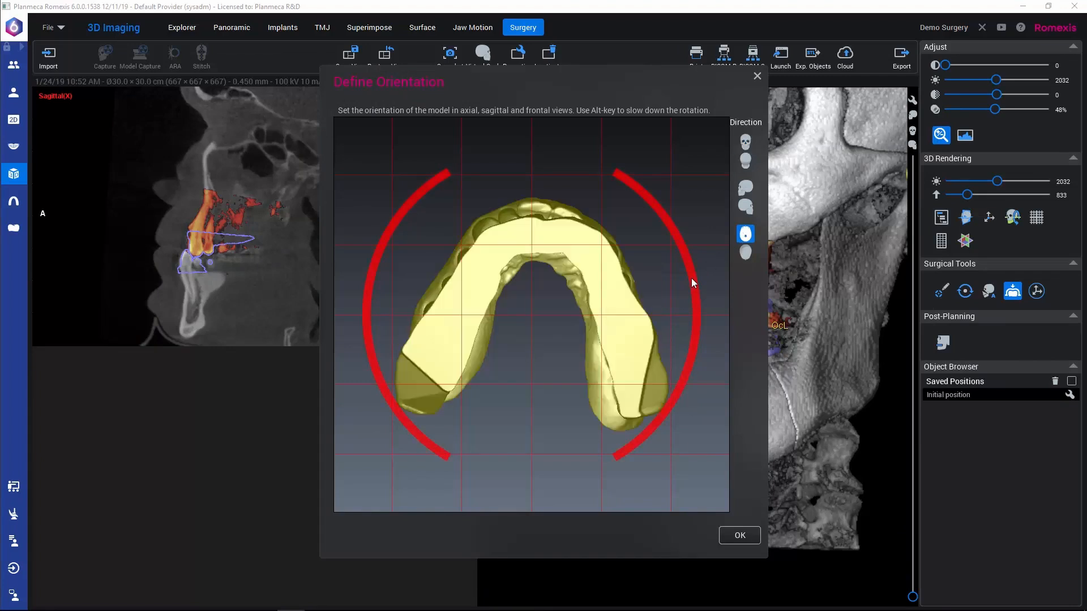
drag(691, 277, 690, 285)
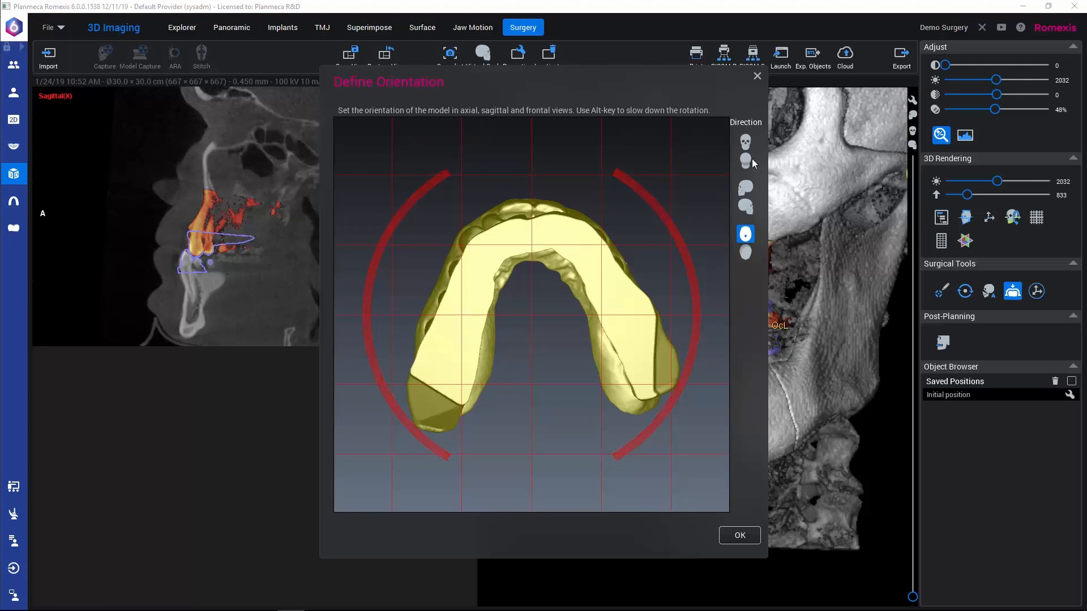
click(749, 141)
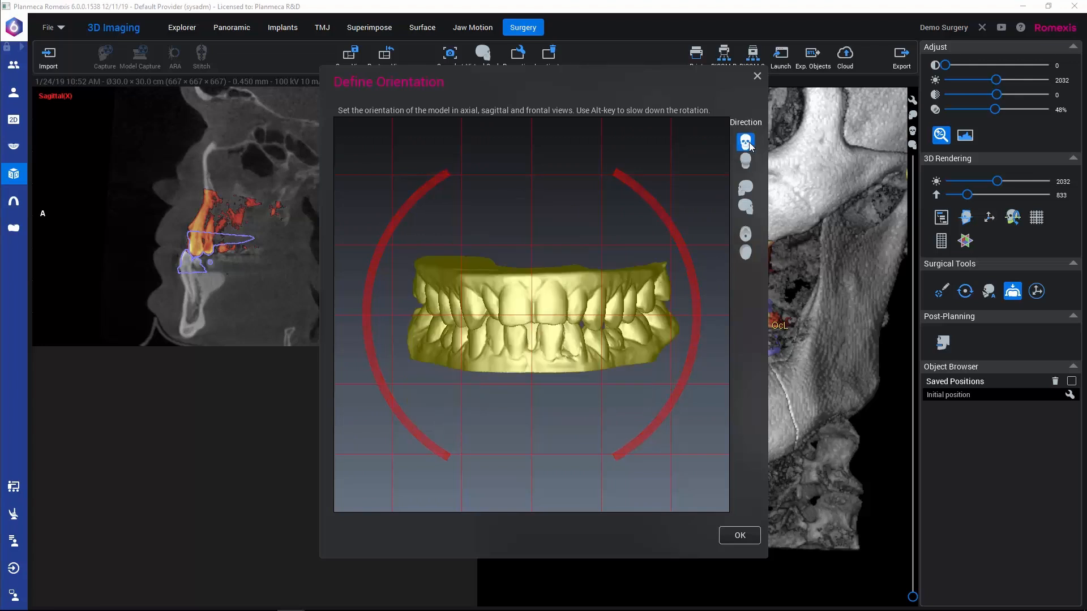
click(745, 188)
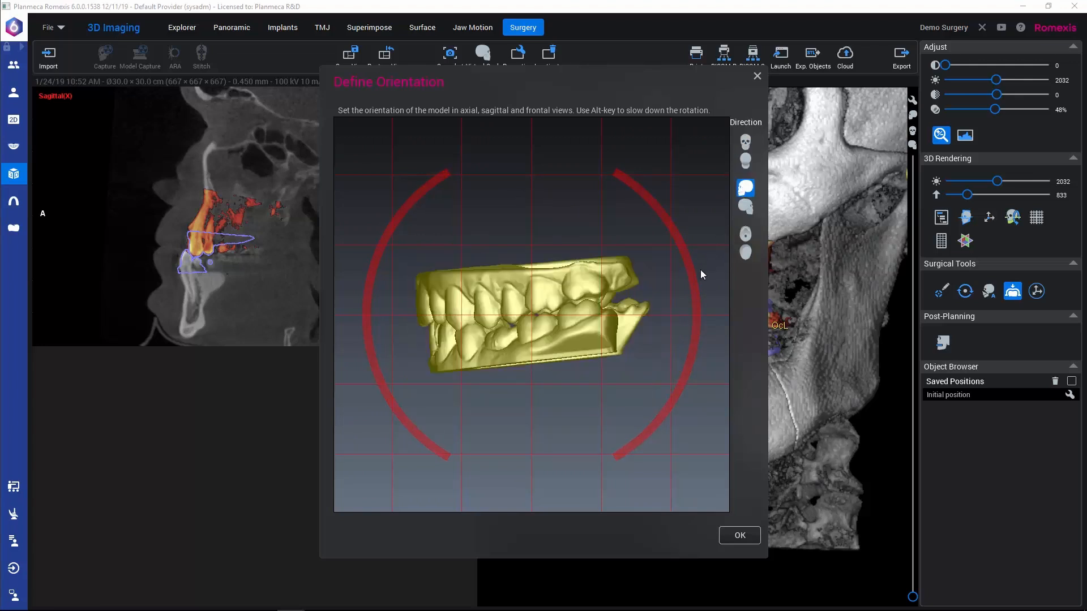
drag(701, 270, 694, 279)
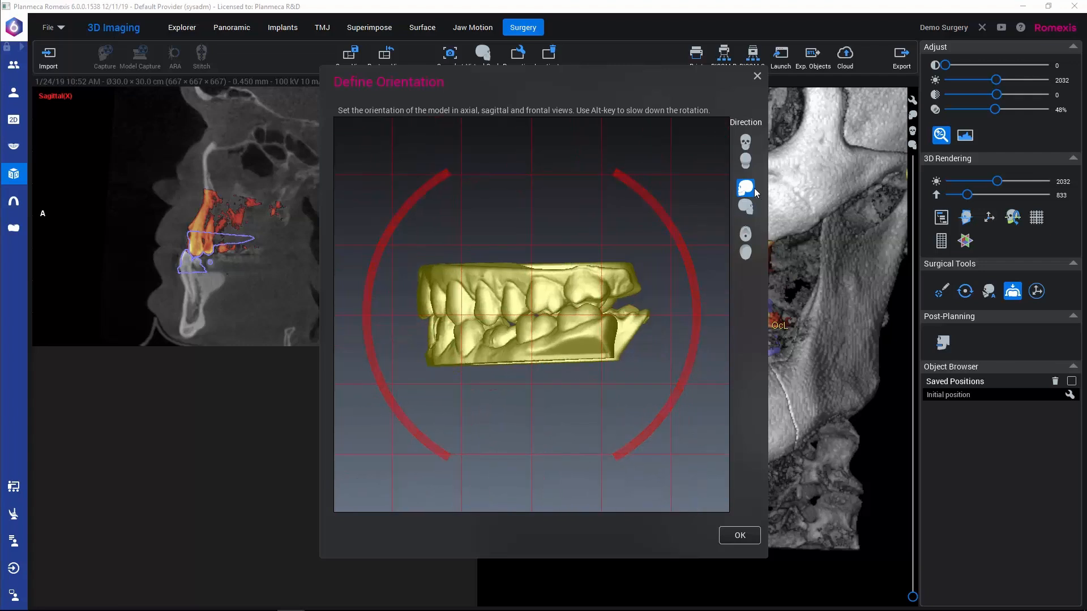
click(745, 141)
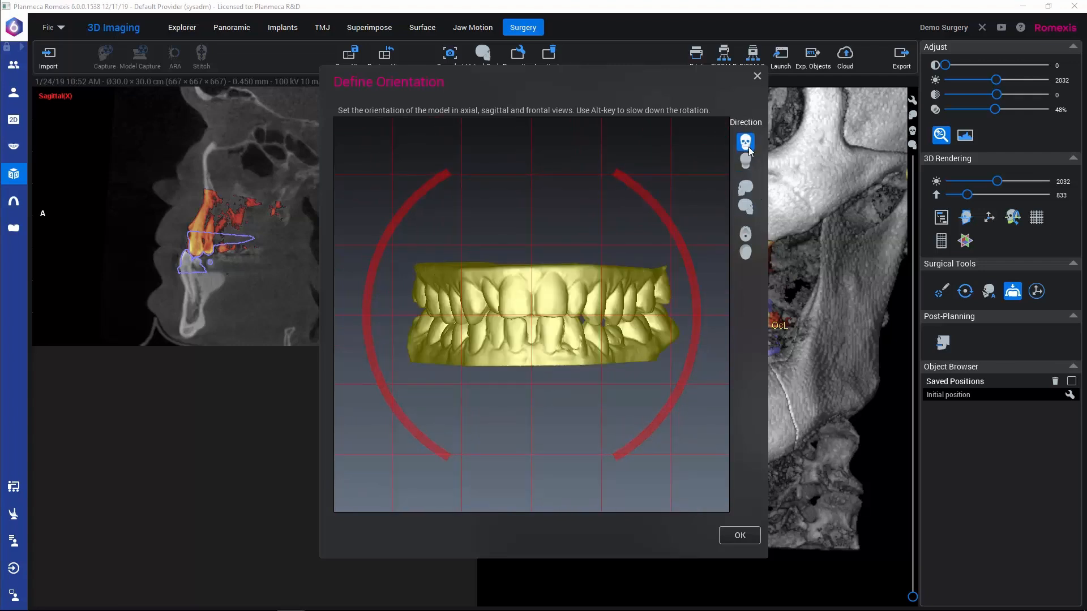
click(741, 537)
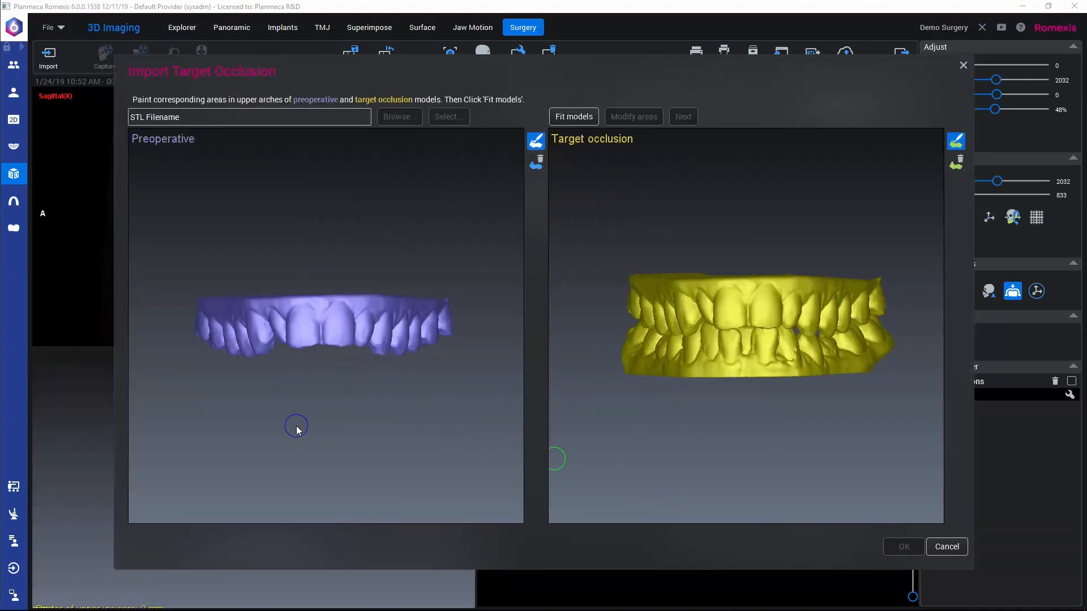
Step: Paint matching areas over the front and both sides of the upper teeth on the preoperative and target occlusion models
click(215, 323)
mouse_move(217, 328)
mouse_down()
mouse_move(432, 323)
mouse_move(450, 335)
mouse_up()
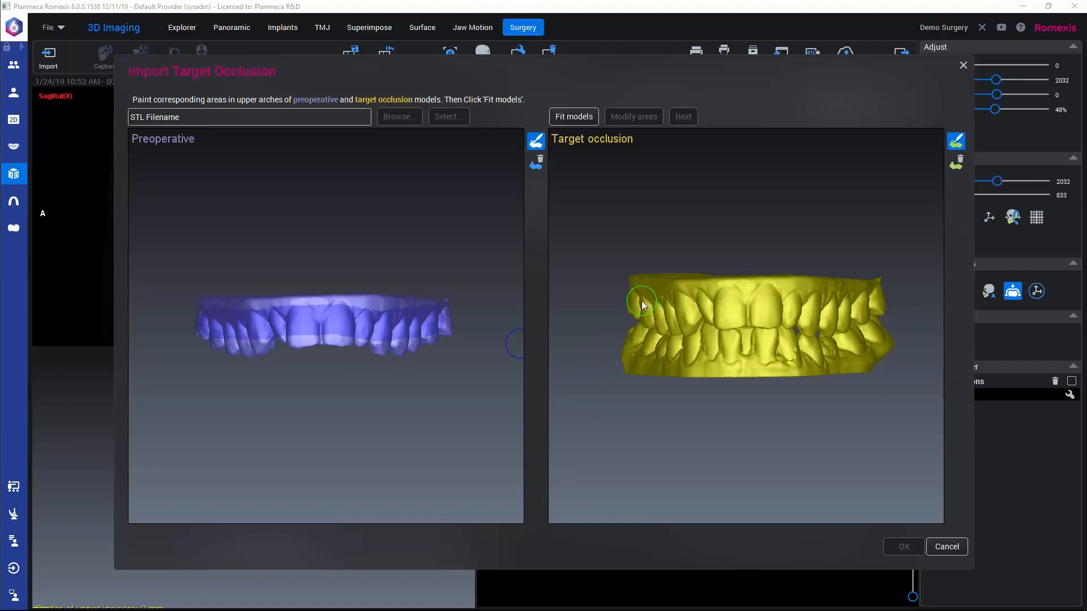
mouse_move(642, 301)
mouse_down()
mouse_move(861, 301)
mouse_move(852, 307)
mouse_up()
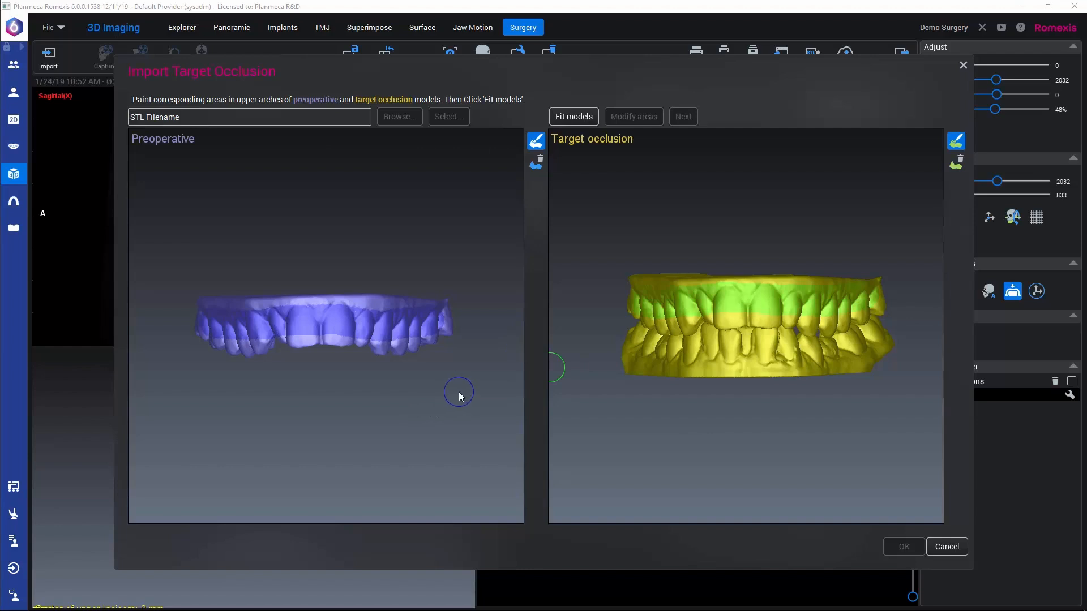
right_drag(458, 395, 406, 397)
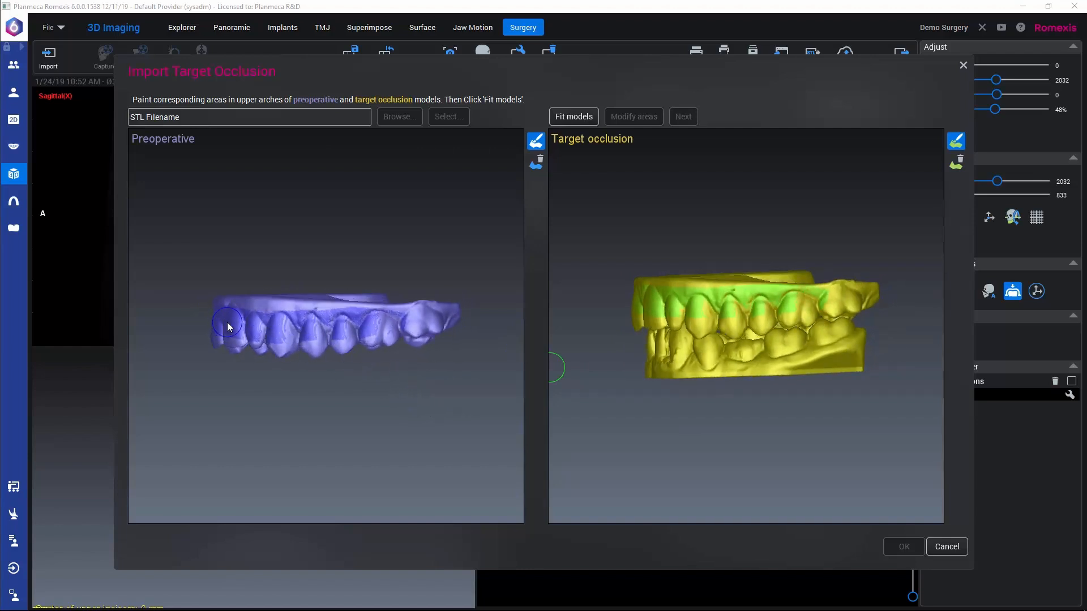
mouse_move(226, 326)
mouse_down()
mouse_move(283, 333)
mouse_move(560, 310)
mouse_up()
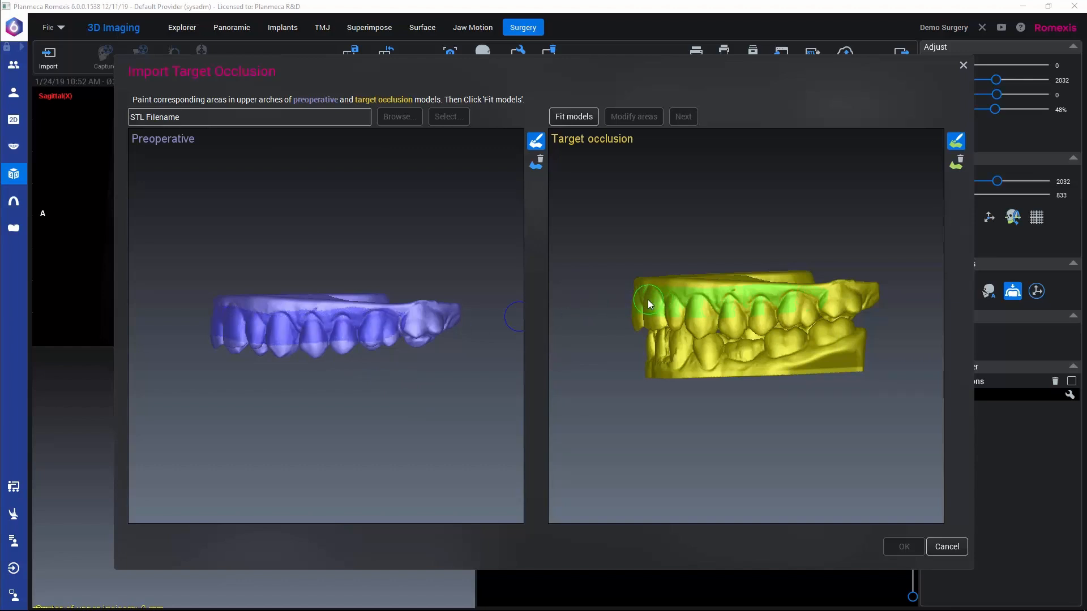
drag(647, 300, 803, 306)
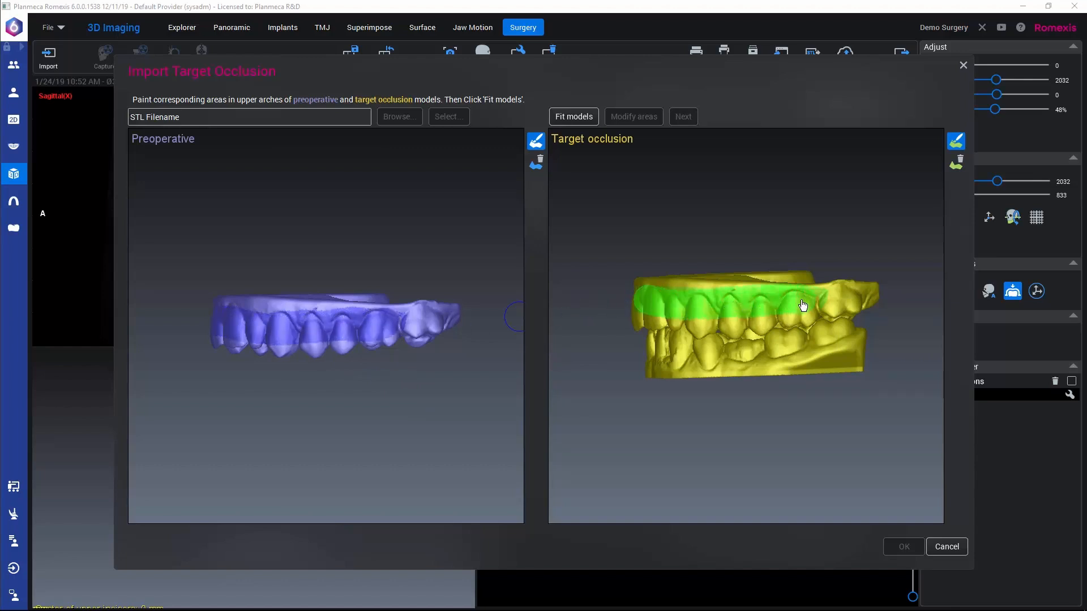
mouse_move(190, 393)
mouse_down()
mouse_move(291, 402)
mouse_move(303, 395)
mouse_move(286, 367)
mouse_up()
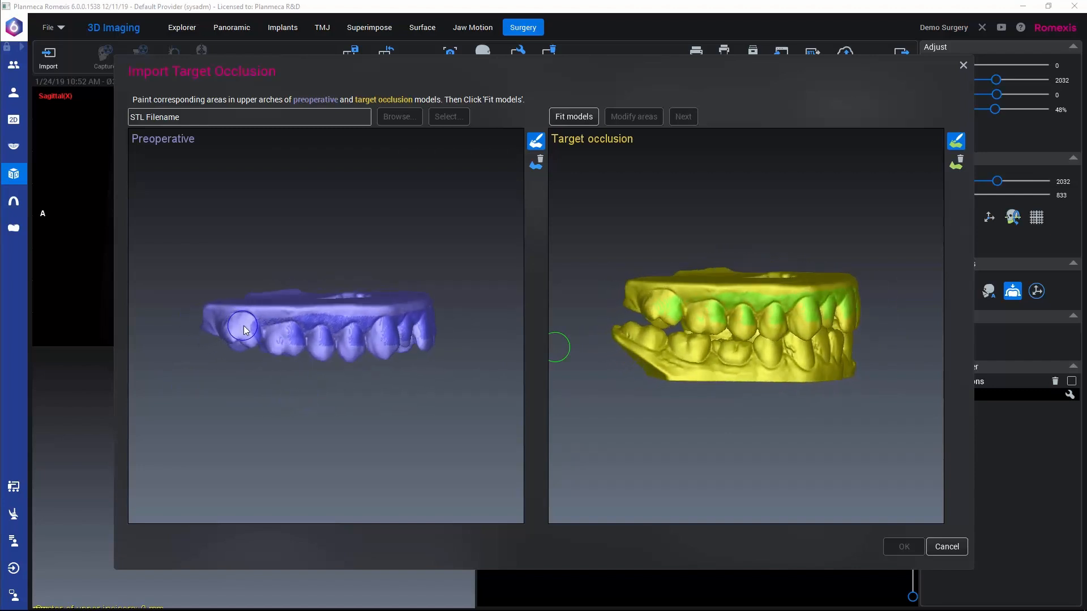
drag(244, 331, 409, 343)
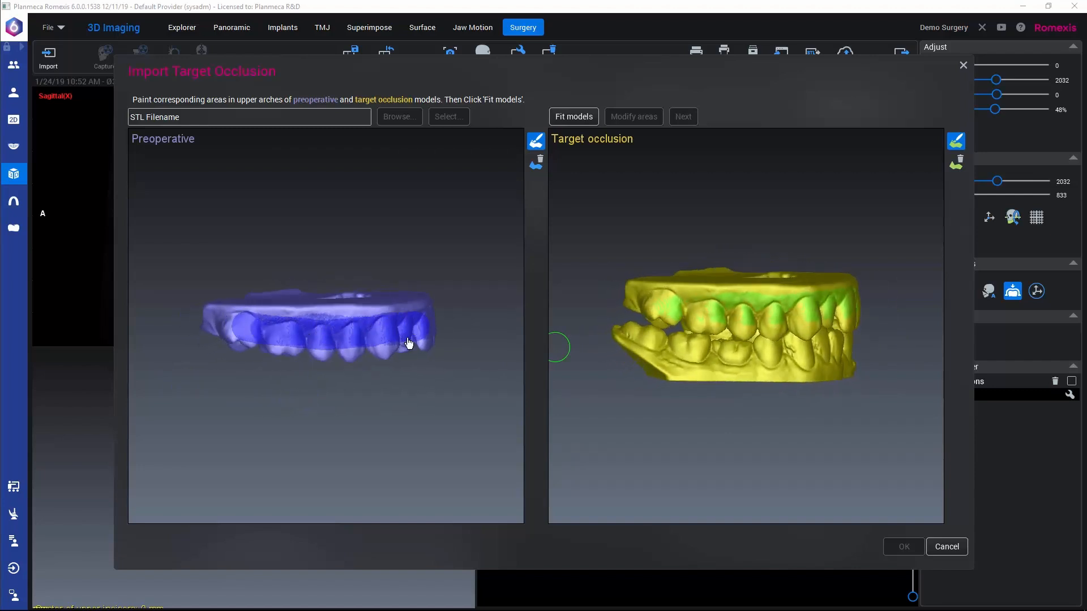
drag(661, 303, 842, 315)
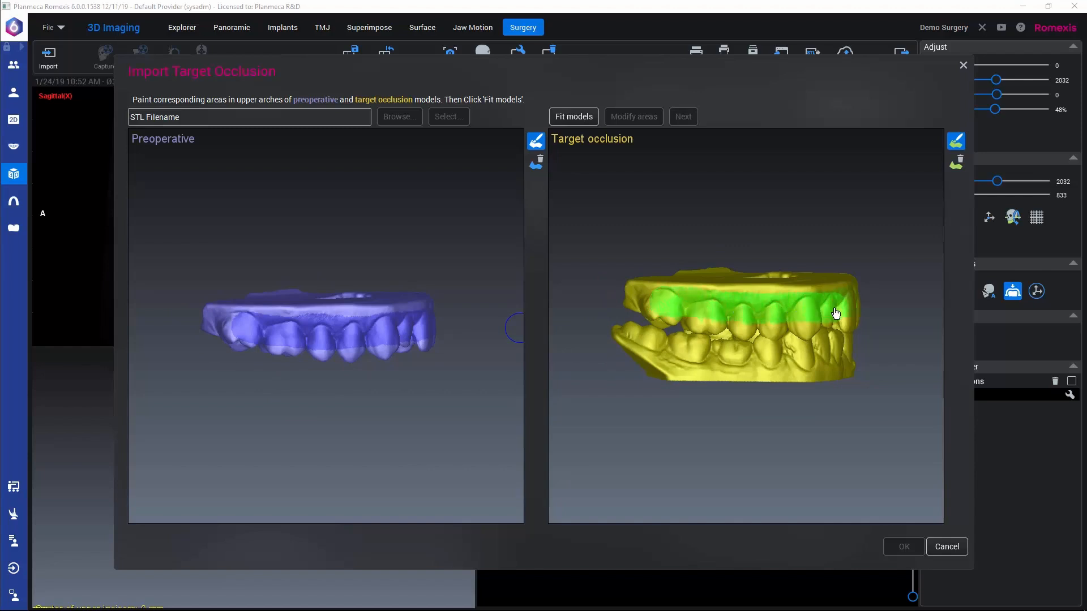
Step: Fit the upper arches, inspect the overlap of both models and continue to the lower arch
click(567, 117)
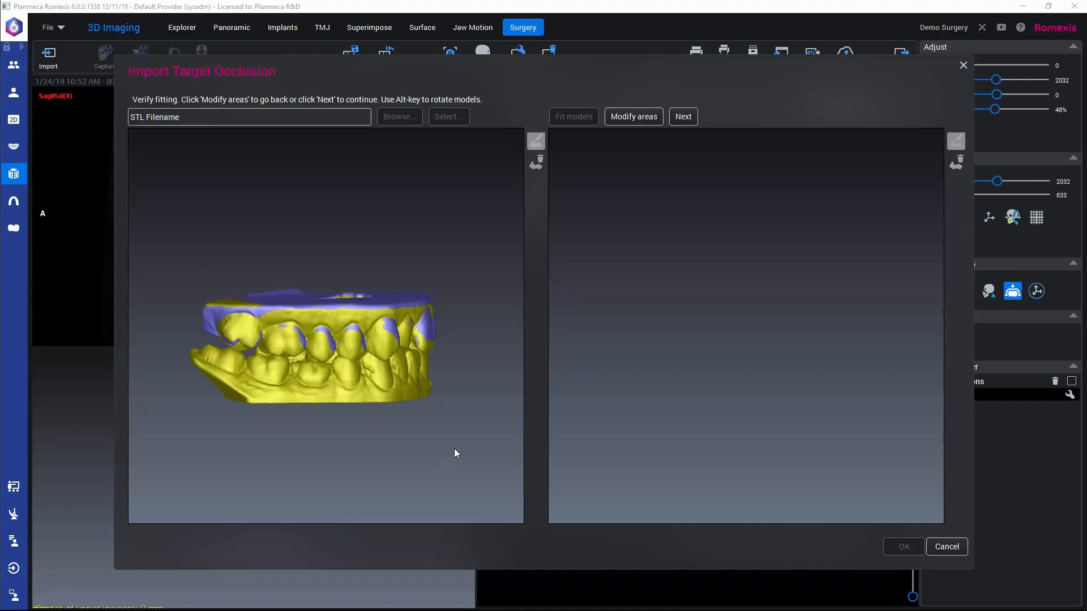
alt+drag(454, 449, 387, 451)
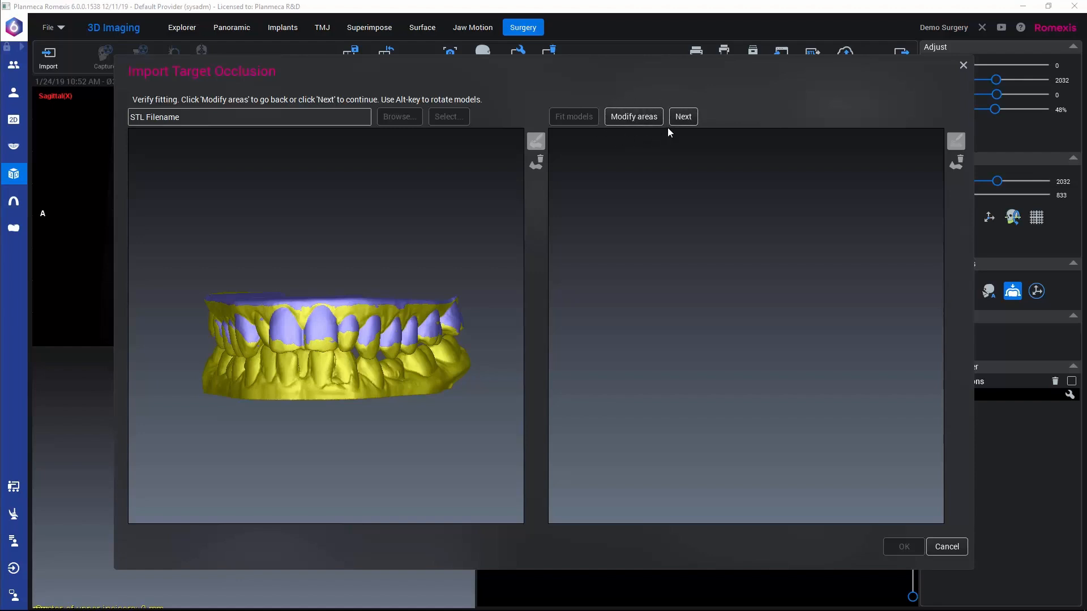
click(689, 117)
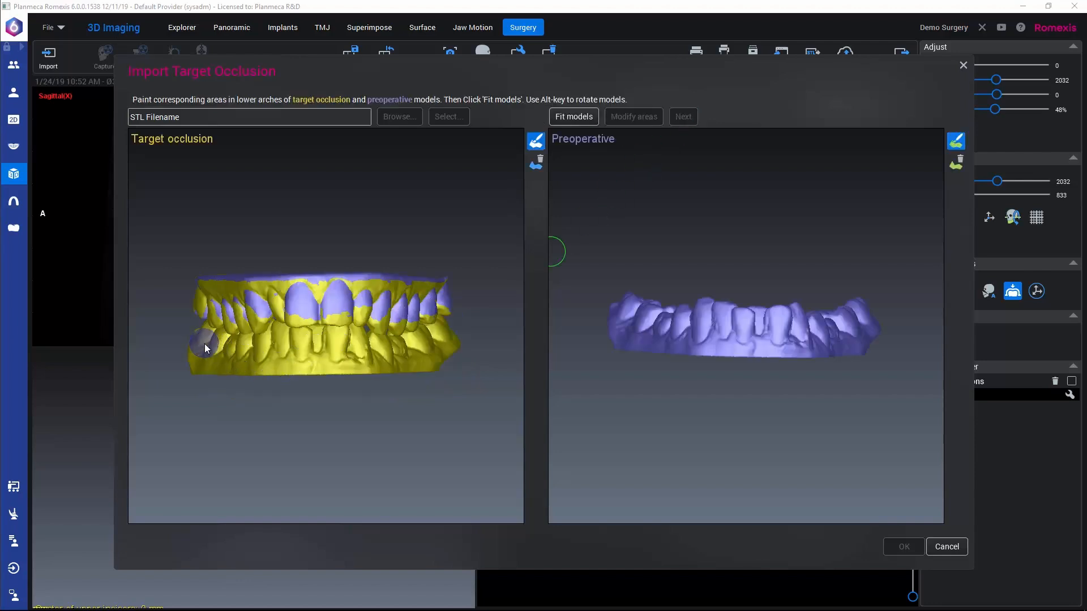
Step: Paint matching areas along the lower teeth on the target occlusion and preoperative models, fit them and finish the import
mouse_move(205, 345)
mouse_down()
mouse_move(294, 354)
mouse_move(509, 342)
mouse_up()
mouse_move(627, 321)
mouse_down()
mouse_move(824, 337)
mouse_move(862, 323)
mouse_up()
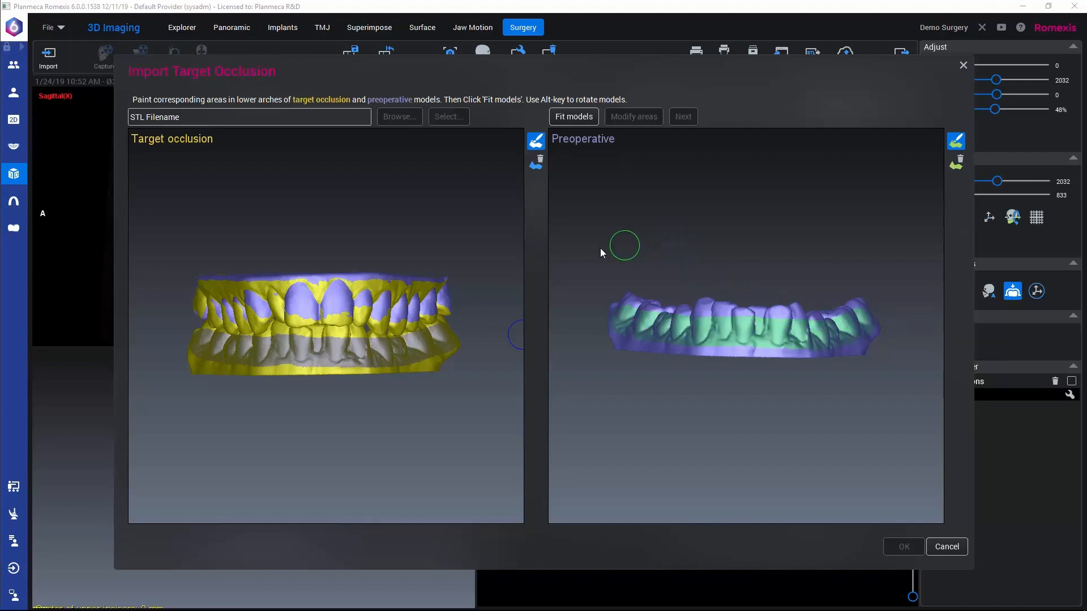
click(568, 118)
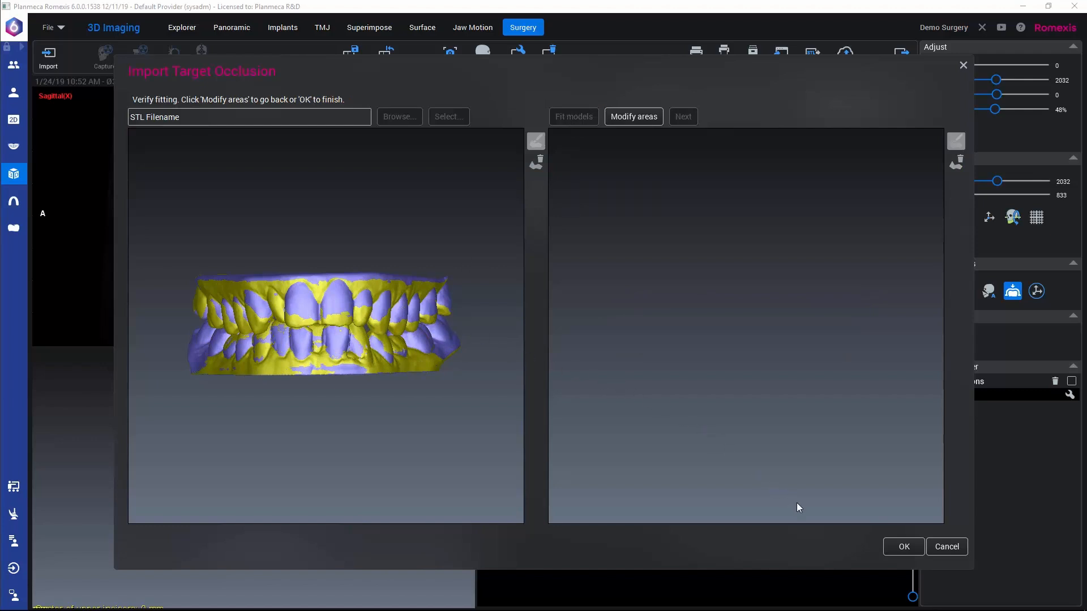
click(903, 546)
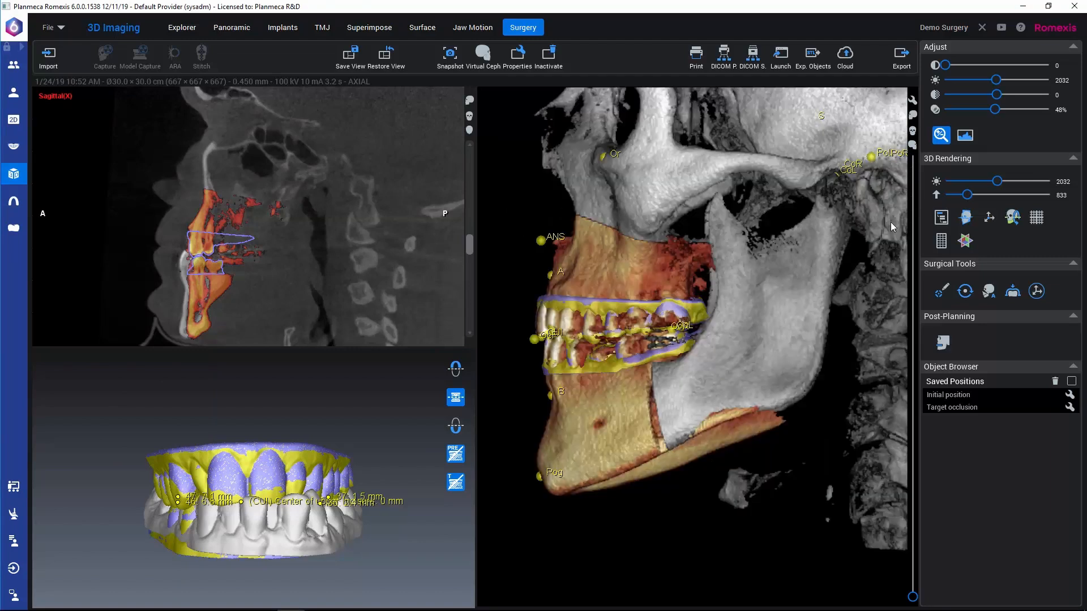
Step: Compare the saved Initial position with the Target occlusion position on the skull, ending on Target occlusion
middle_drag(734, 360, 756, 379)
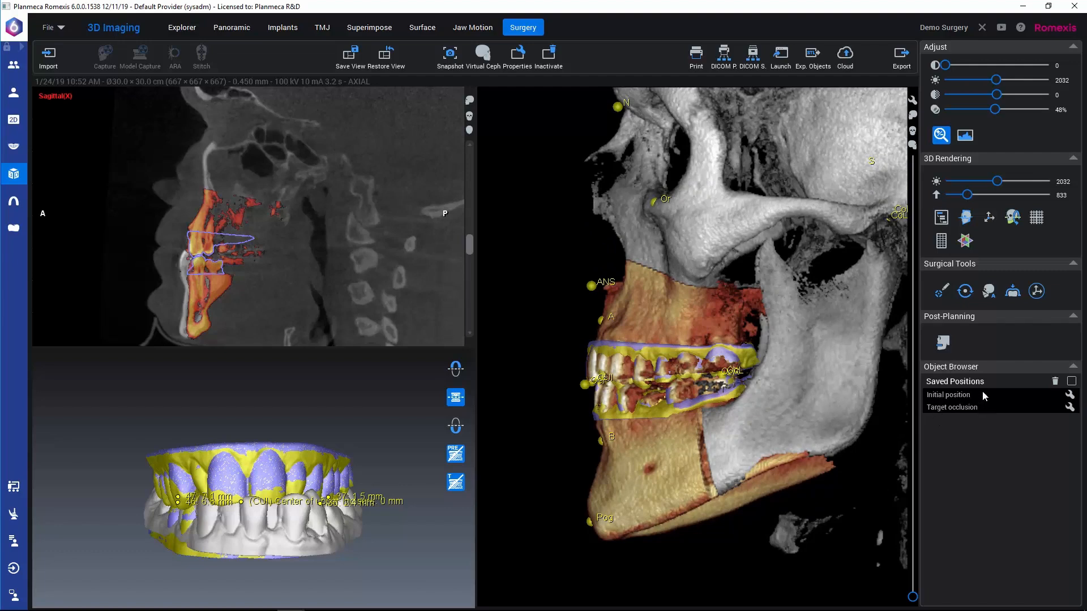
double_click(950, 396)
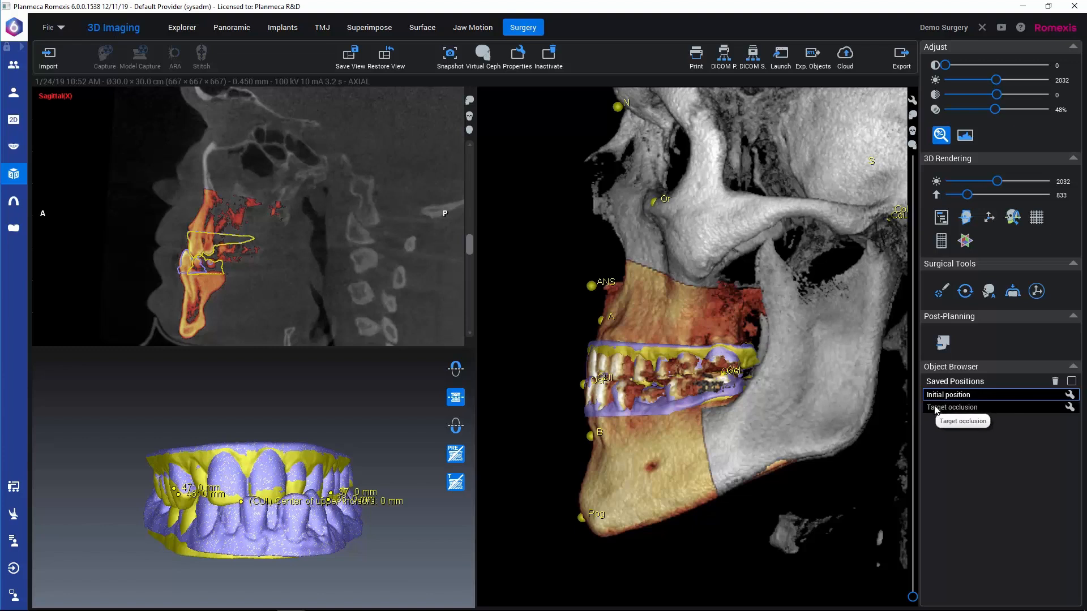
double_click(935, 408)
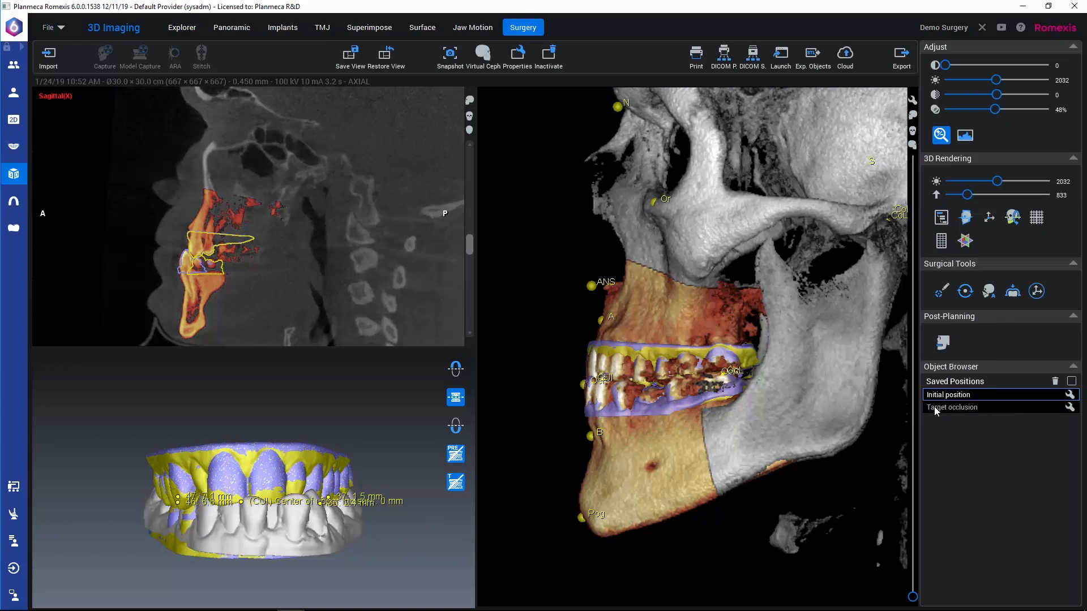
double_click(934, 406)
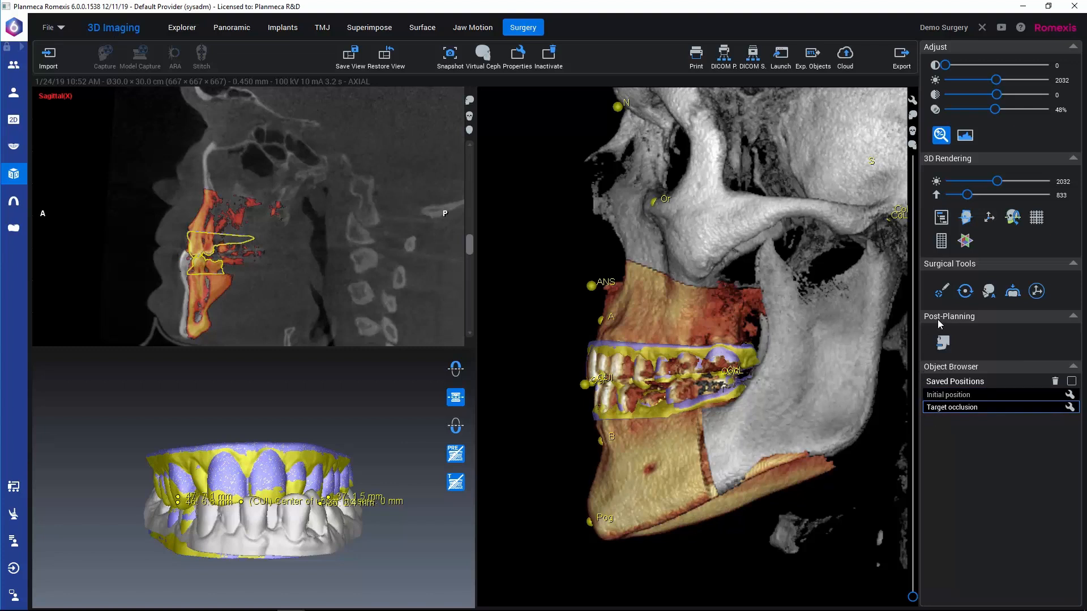
Step: Turn on move mode for the bone segments, opening the landmark movements table
click(1038, 291)
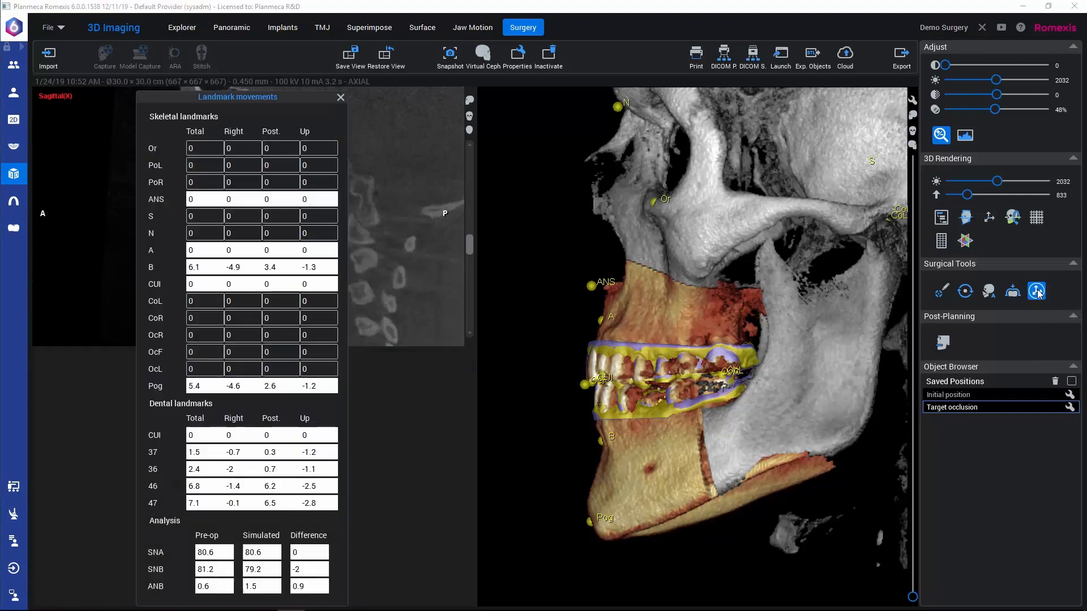
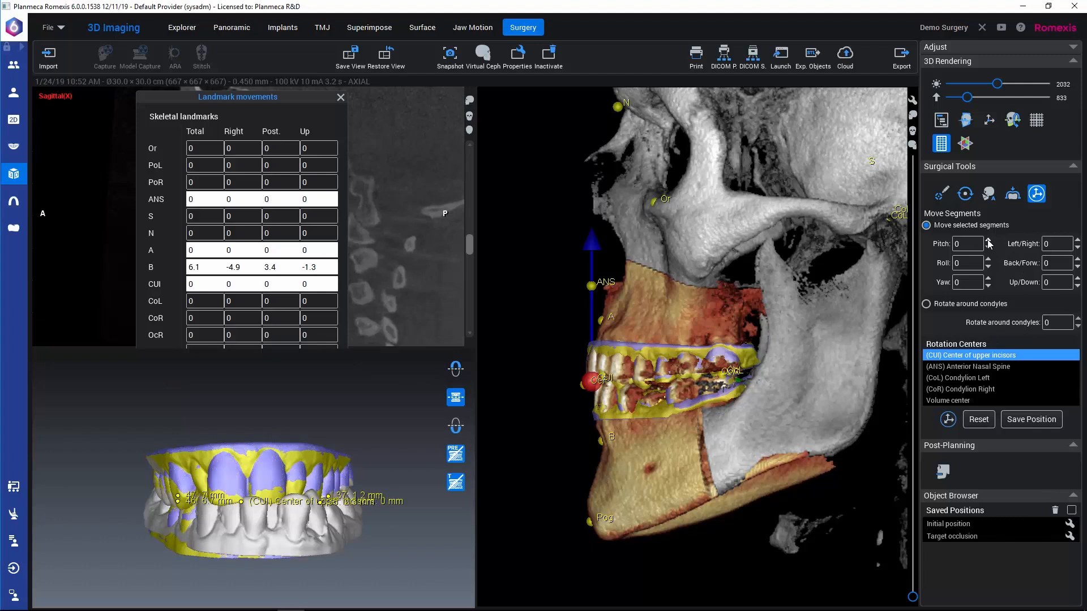
Step: Rotate the selected bone segments to a pitch of 5.00 around the center of upper incisors
click(988, 240)
click(988, 240)
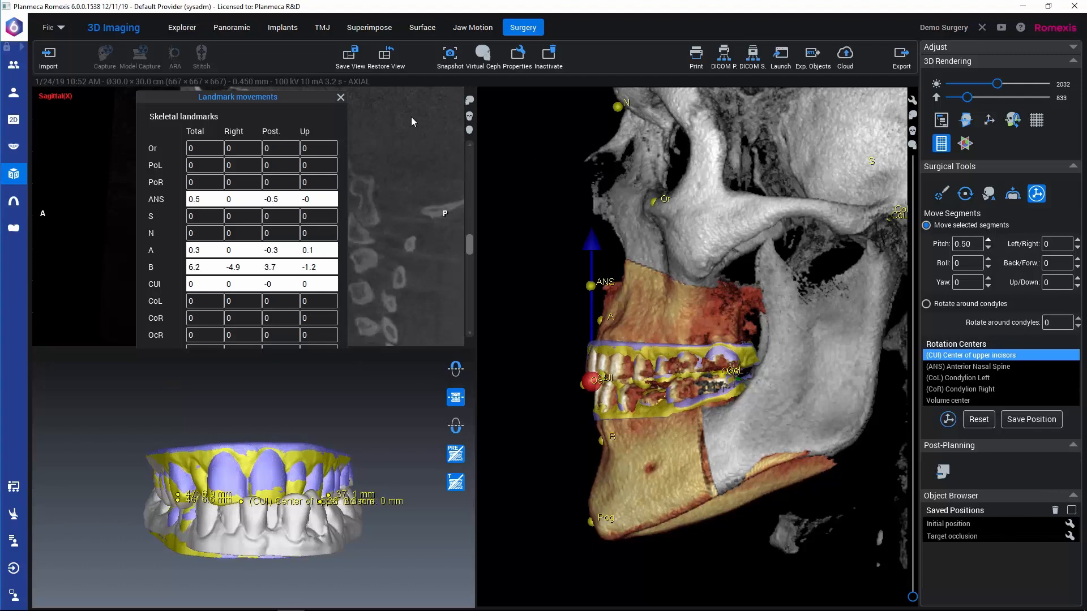
click(988, 240)
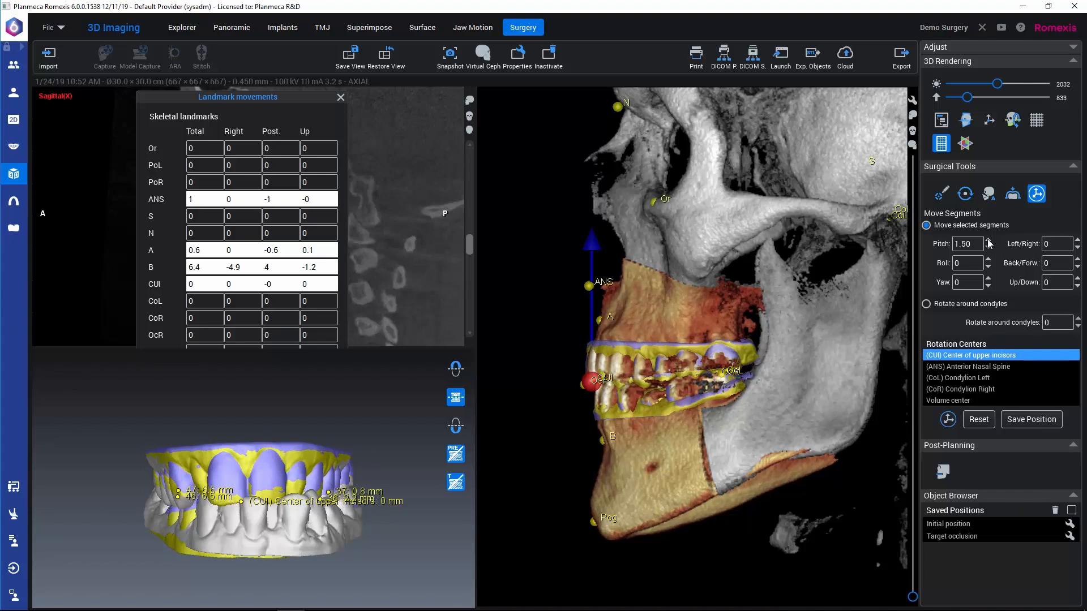
click(988, 241)
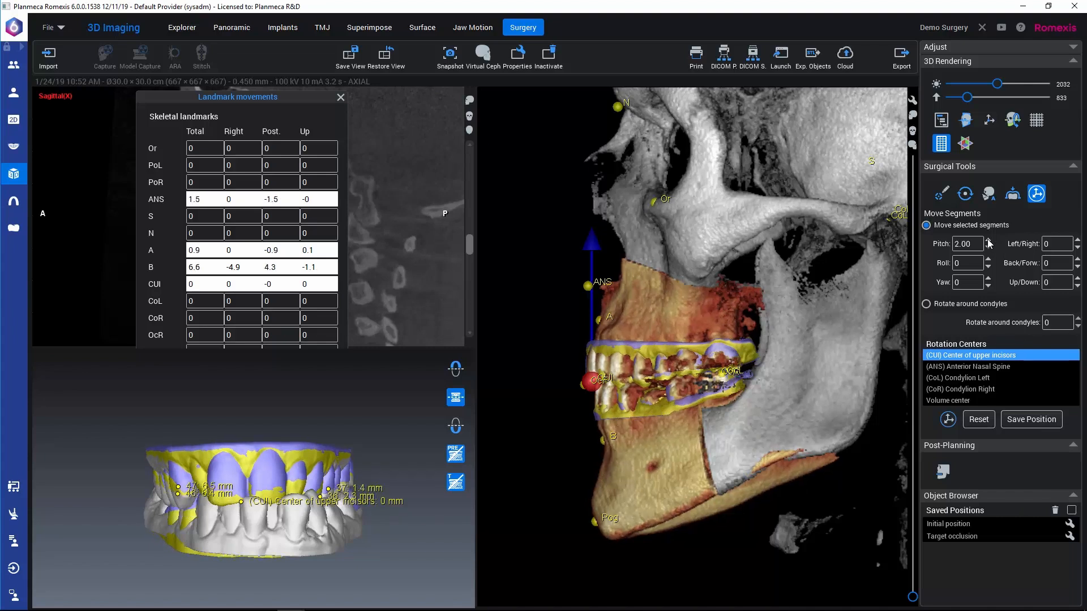
click(988, 241)
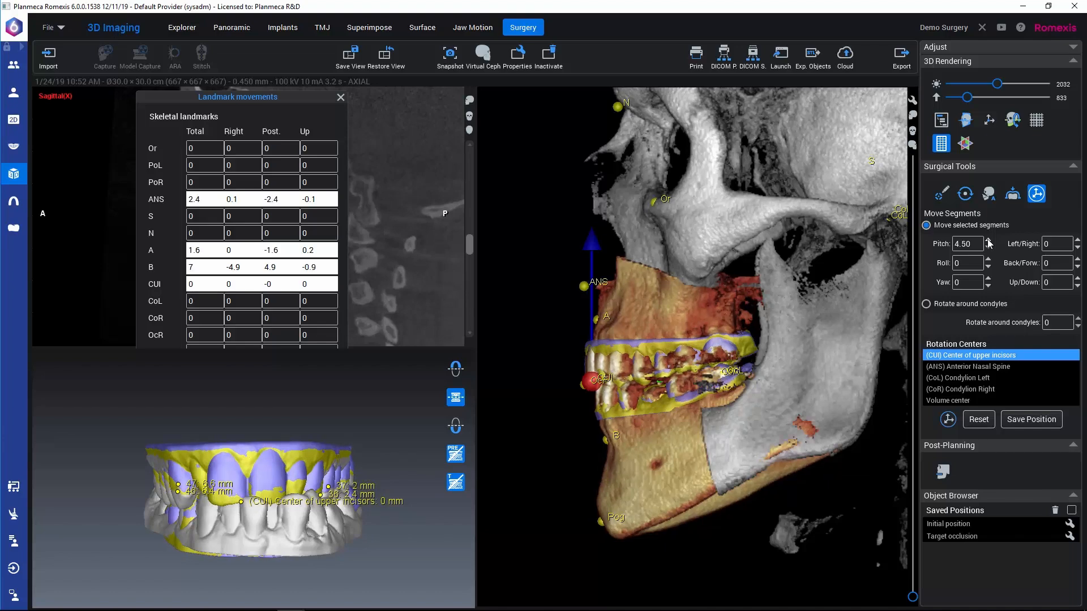
click(988, 240)
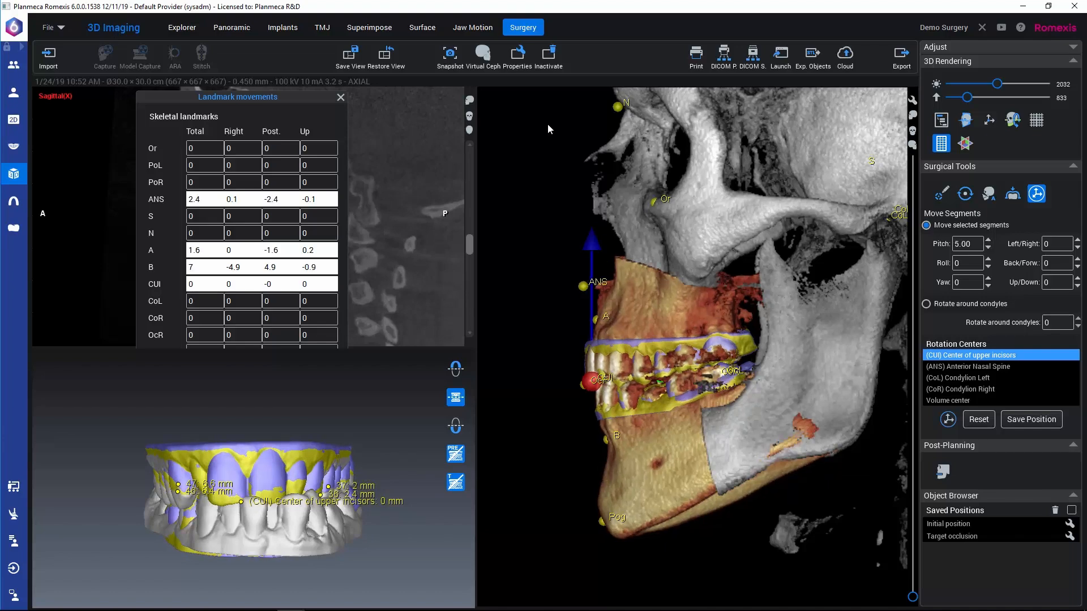
Step: Close the landmark movements table and set the selected segments' back/forward movement to -3.00
click(340, 98)
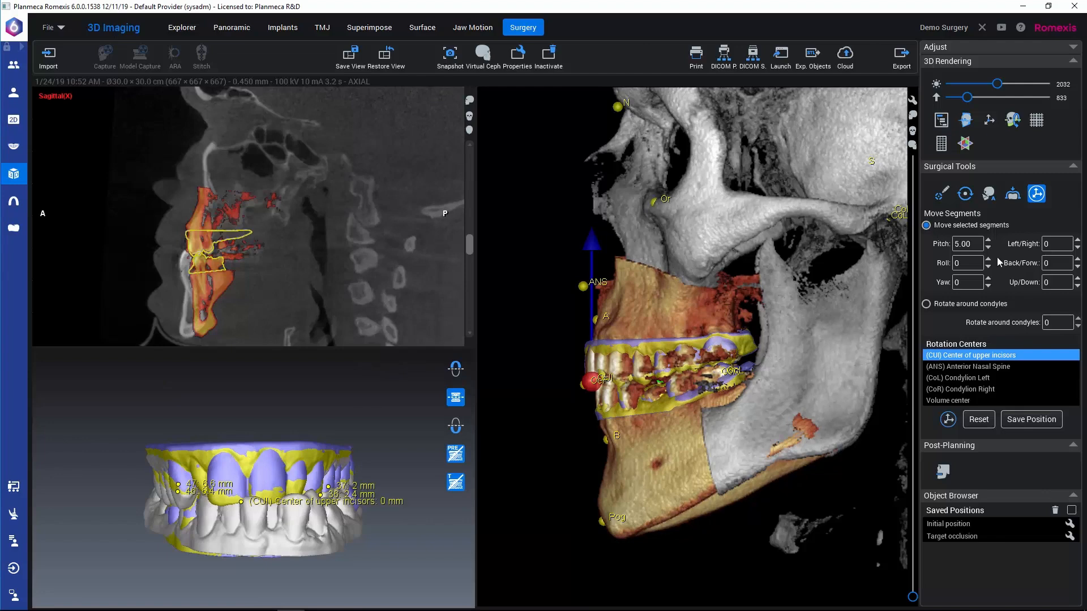
click(1077, 268)
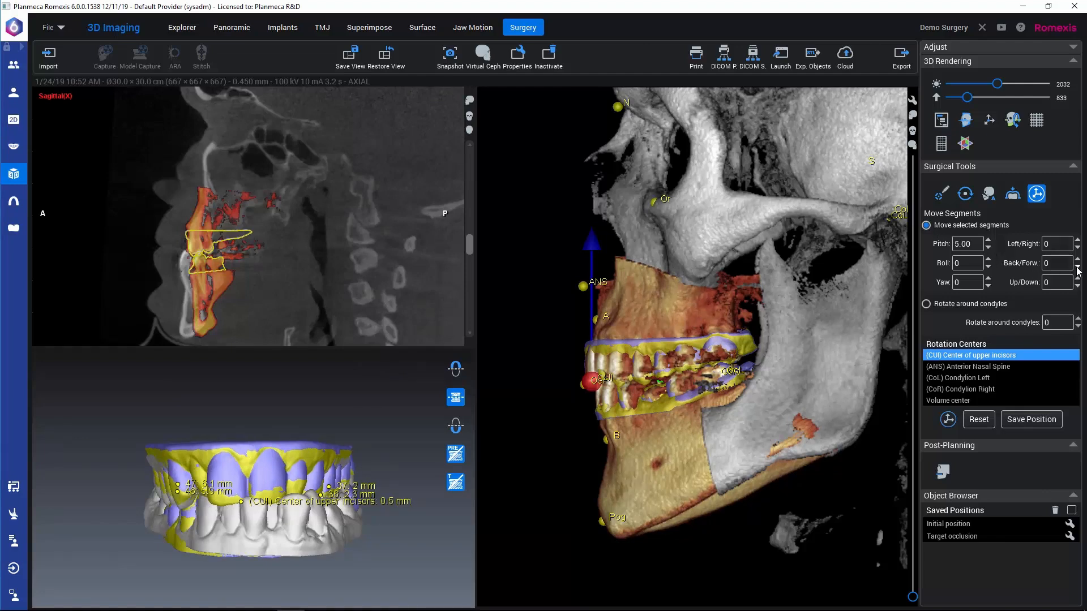
click(1077, 268)
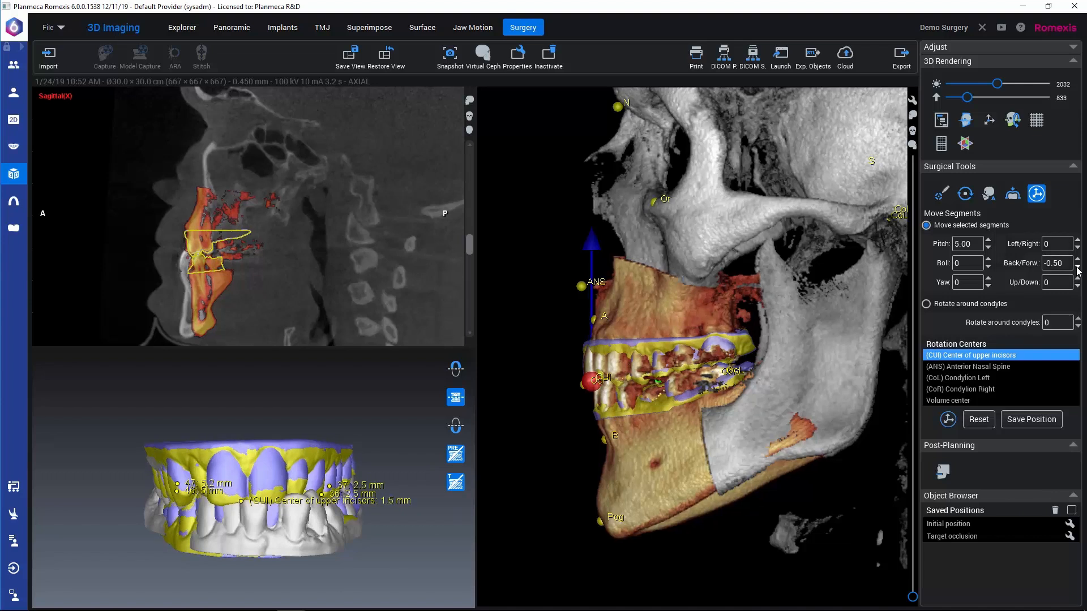
click(1077, 268)
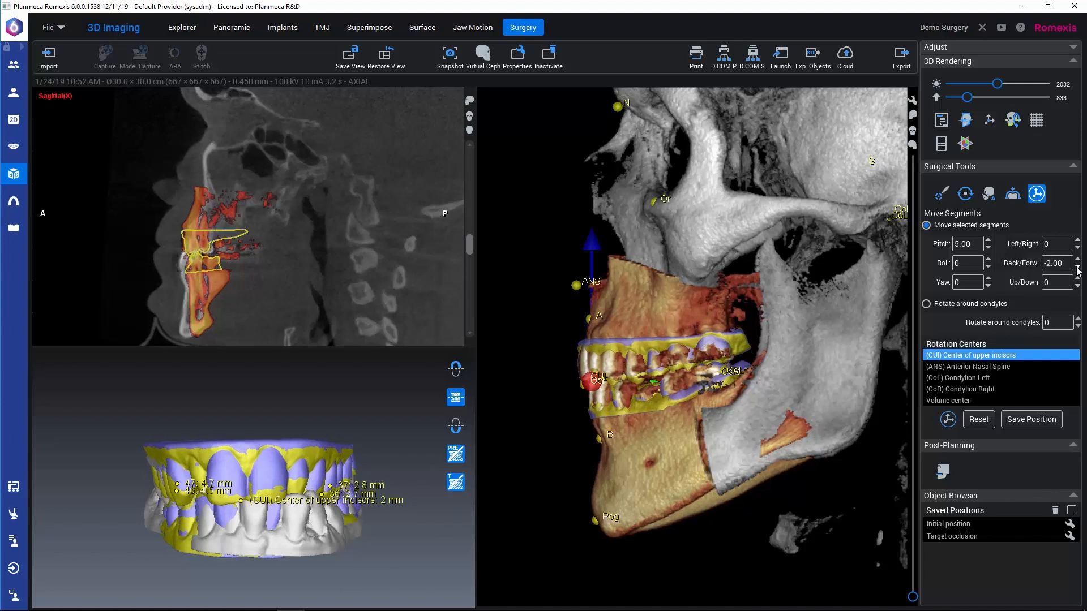
click(1077, 269)
click(1078, 269)
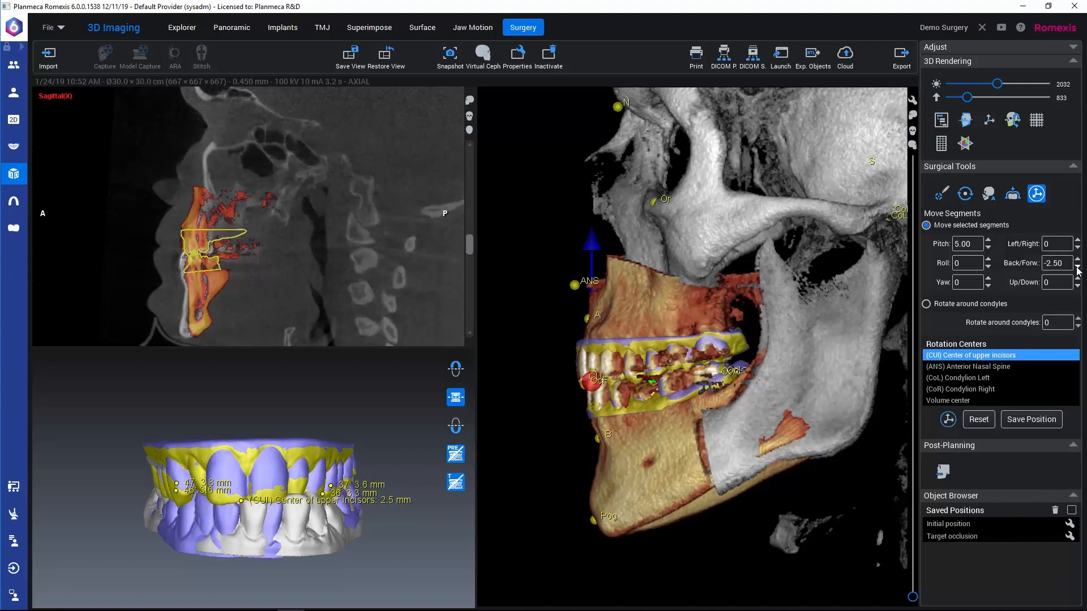
click(1076, 267)
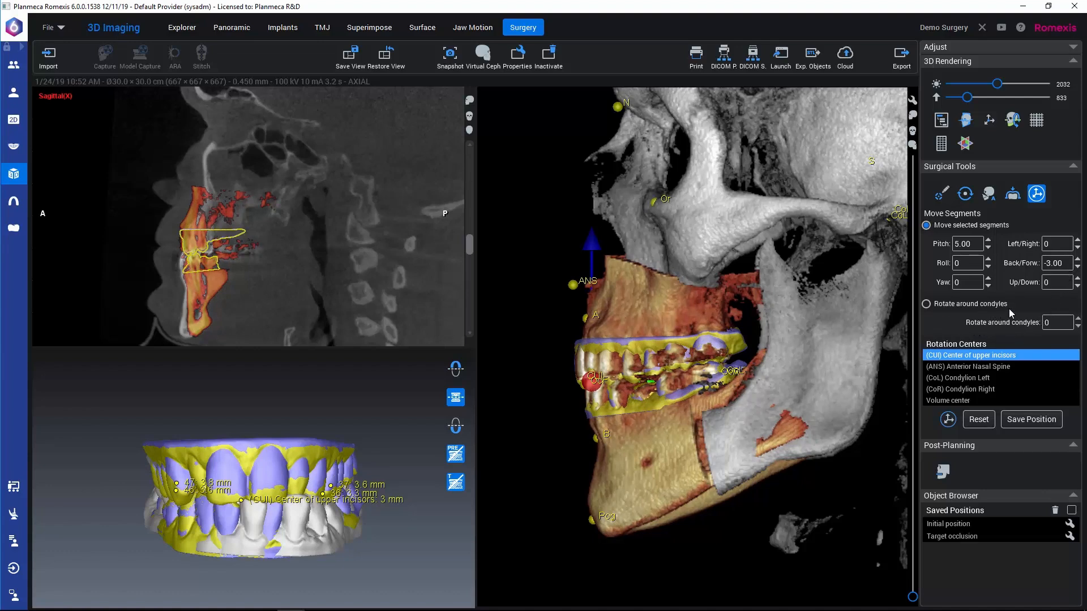
Step: Switch to rotating the mandibular rami around the condyles and set the rotation to -2.00
click(926, 305)
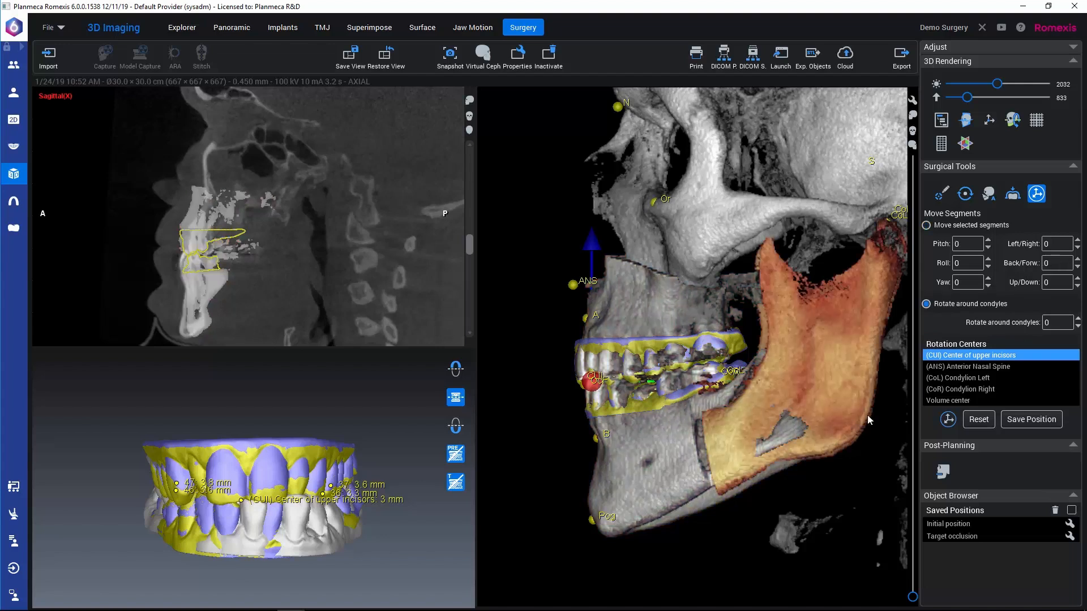
click(1079, 327)
click(1079, 327)
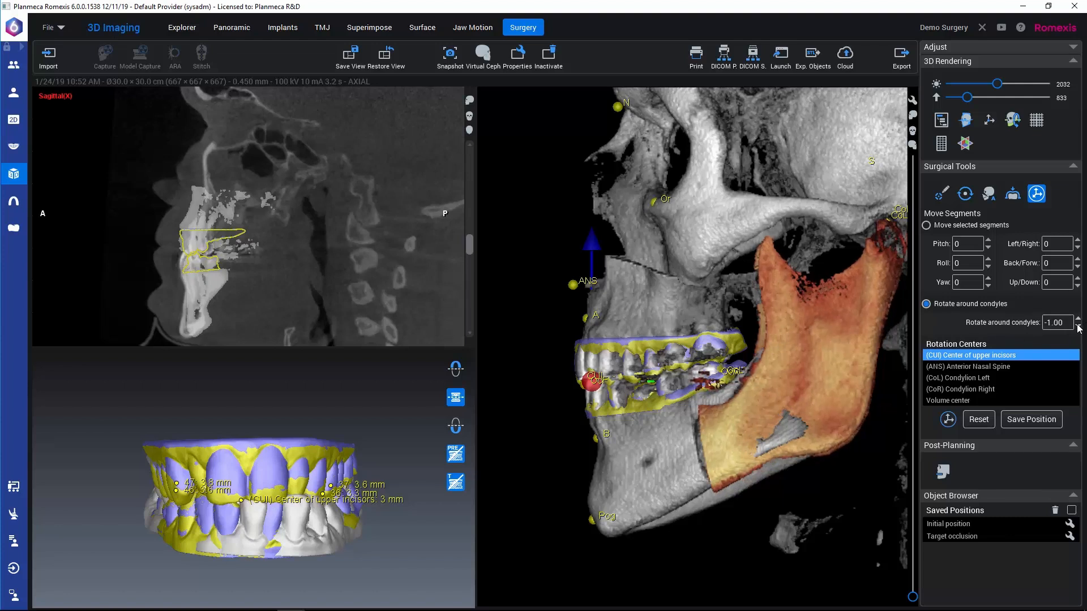
click(1079, 327)
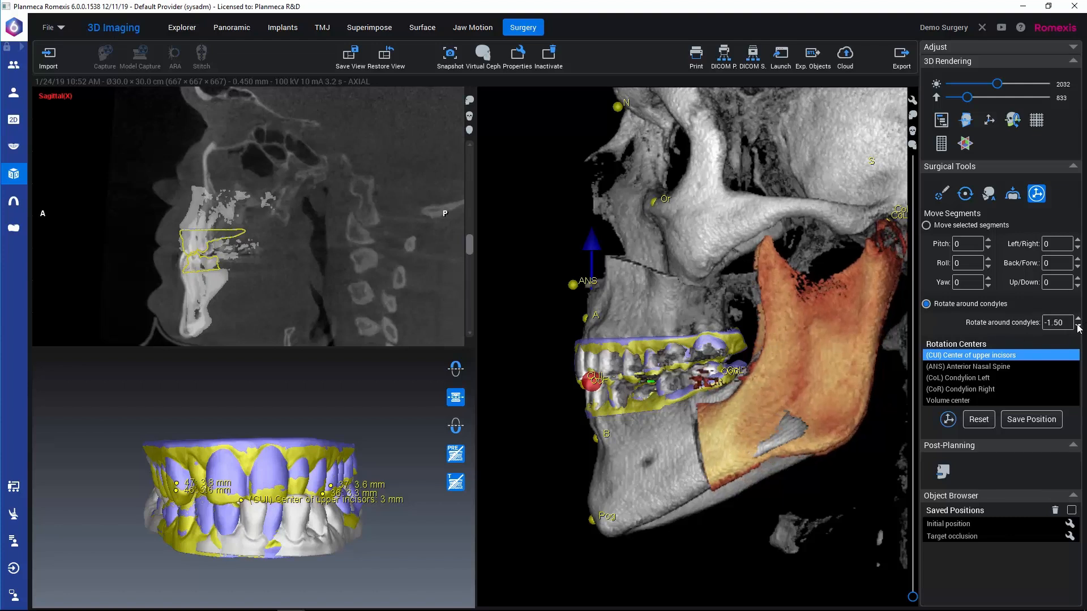
click(1078, 327)
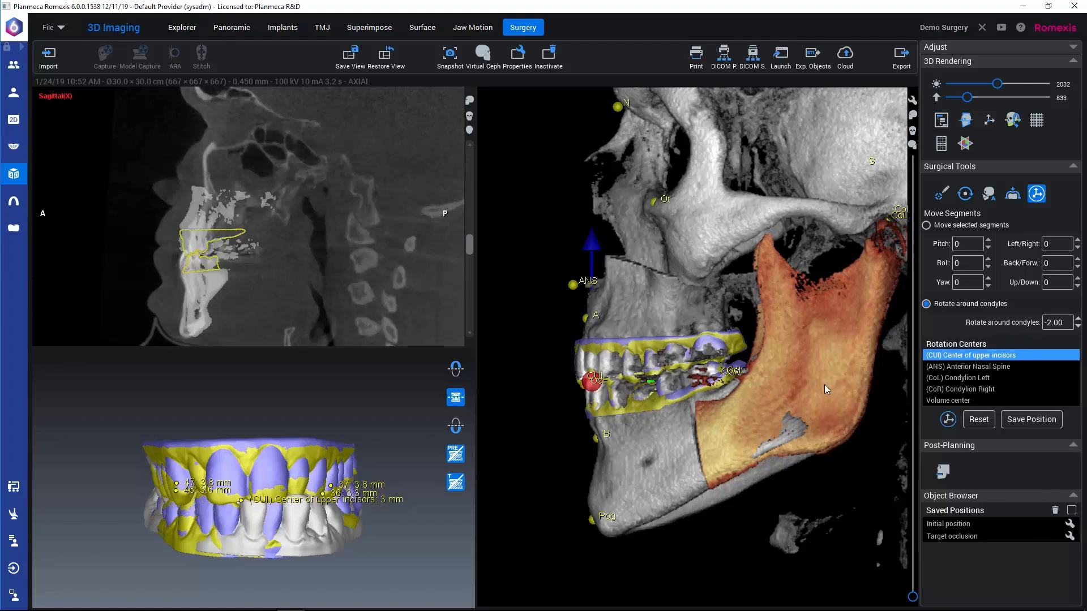
Step: Show the rotation axis through the condyles and set the rotation around condyles to -2.50
middle_drag(824, 385, 806, 389)
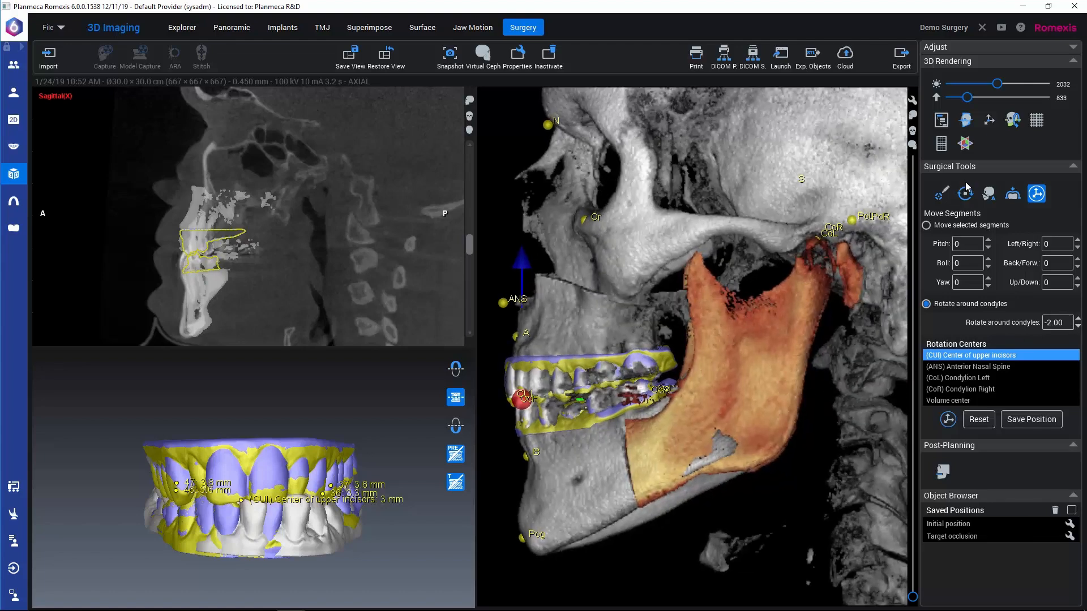
click(1018, 120)
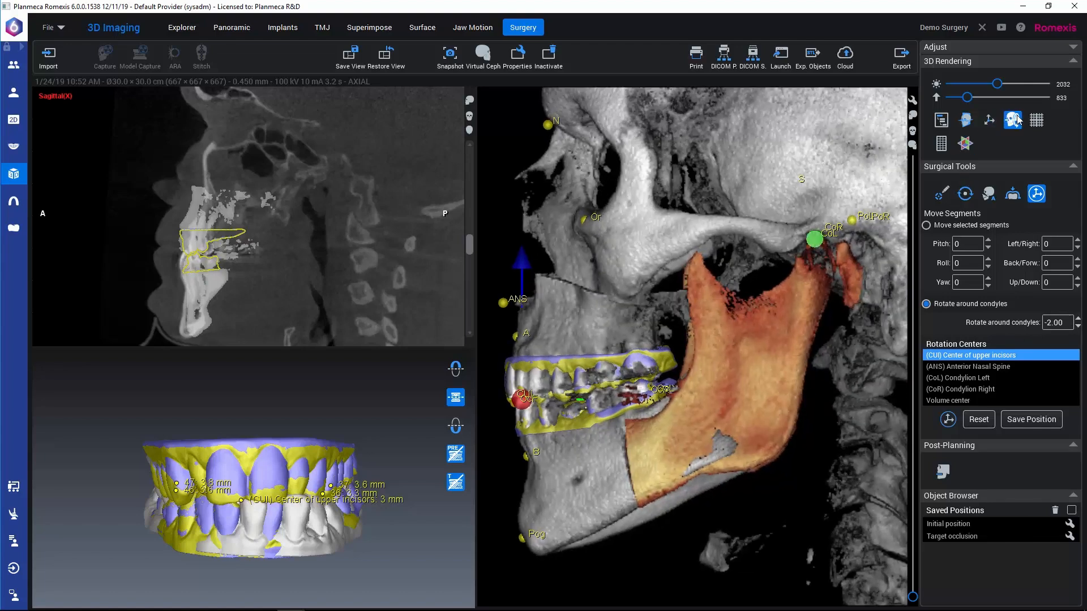
drag(669, 349, 689, 364)
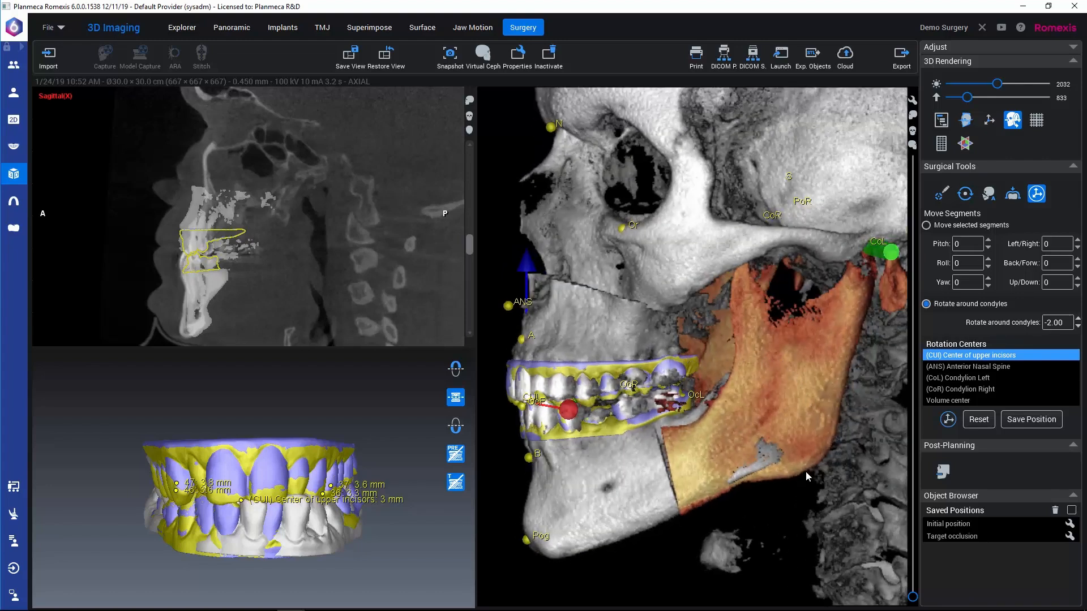
click(1078, 327)
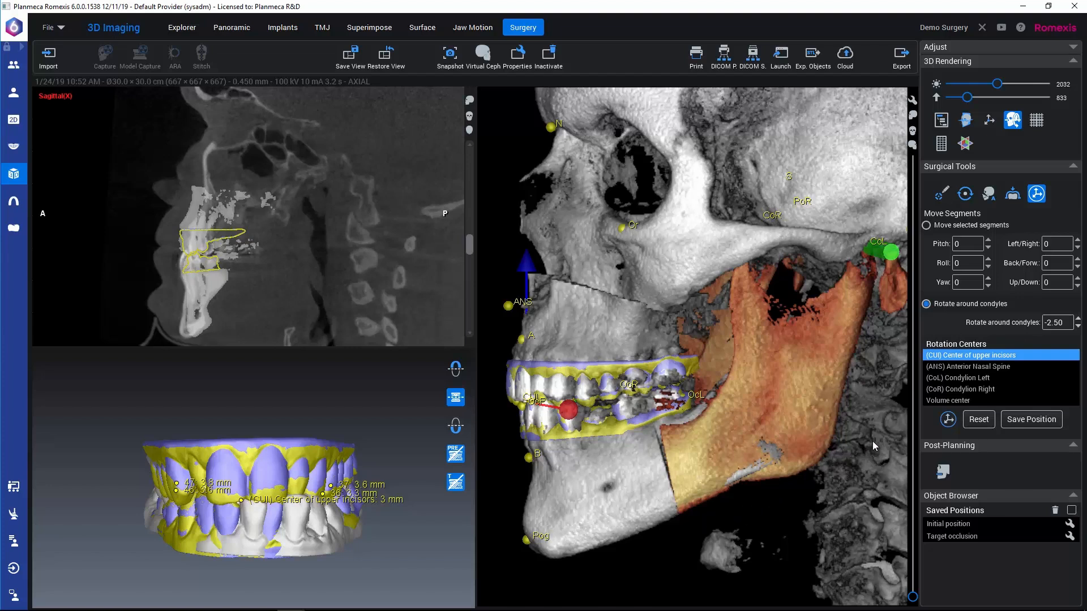
Step: Save the segment position with an intermediate position, maxilla first, under the name Final position
click(1022, 423)
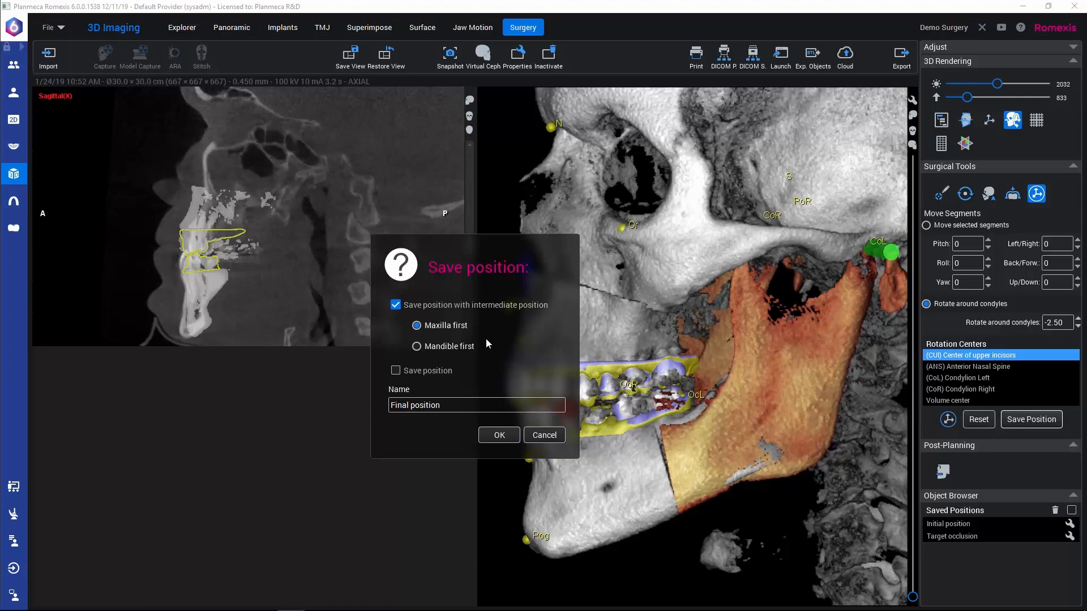
click(499, 435)
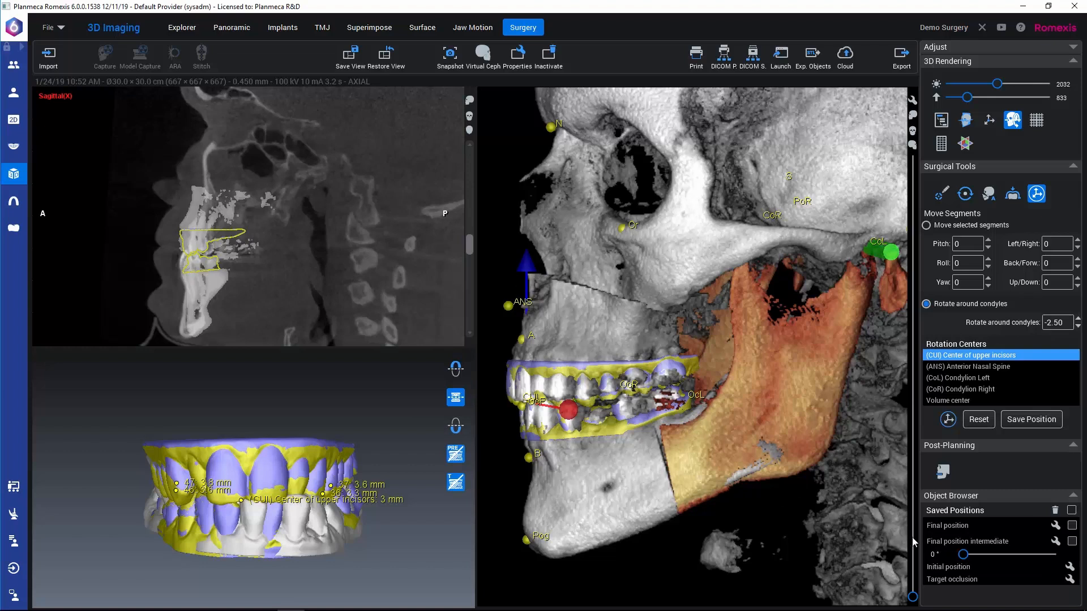
Step: Load Final position intermediate and inspect its bite from the side with the preoperative and target occlusion colouring turned off
click(946, 545)
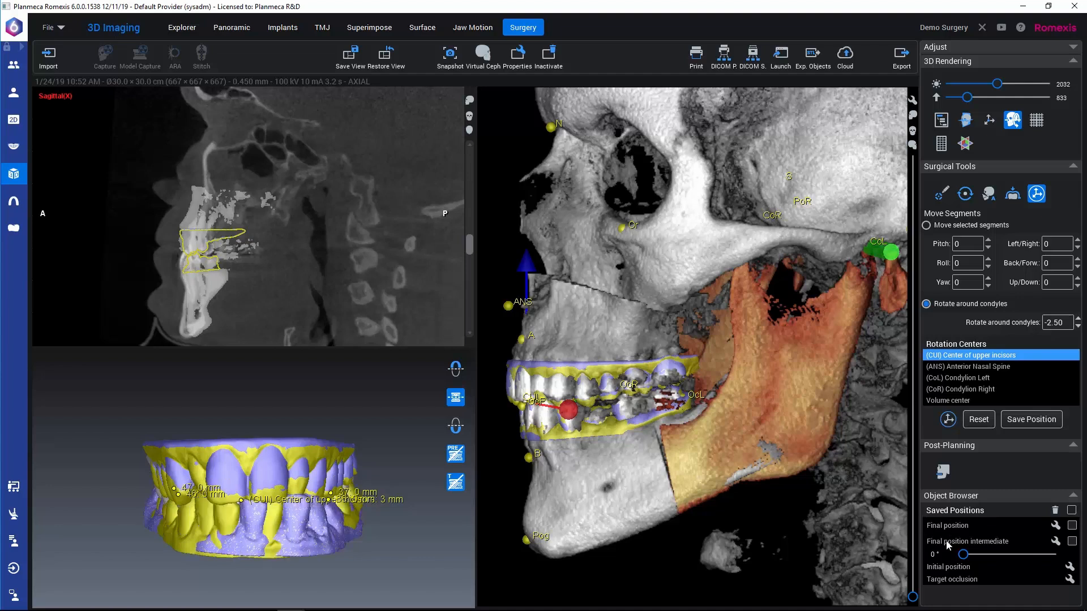
click(947, 545)
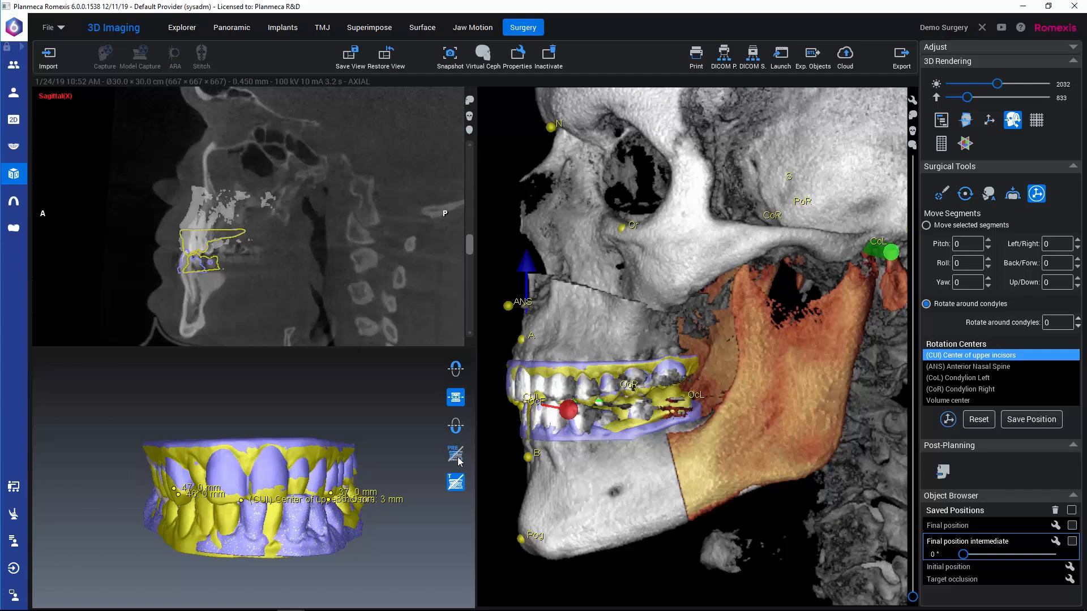
click(456, 482)
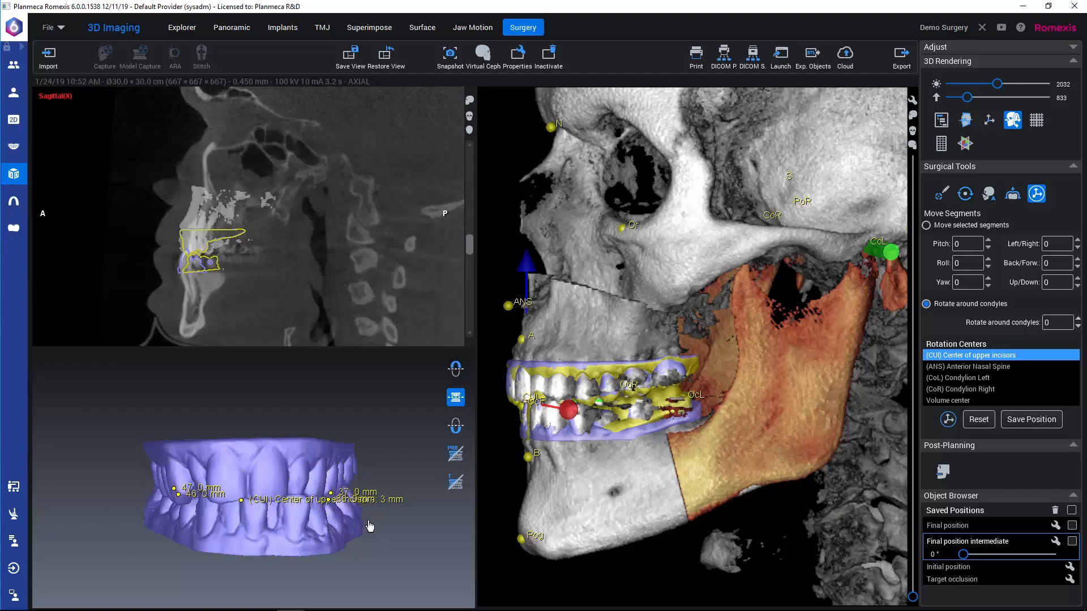
drag(368, 523, 312, 526)
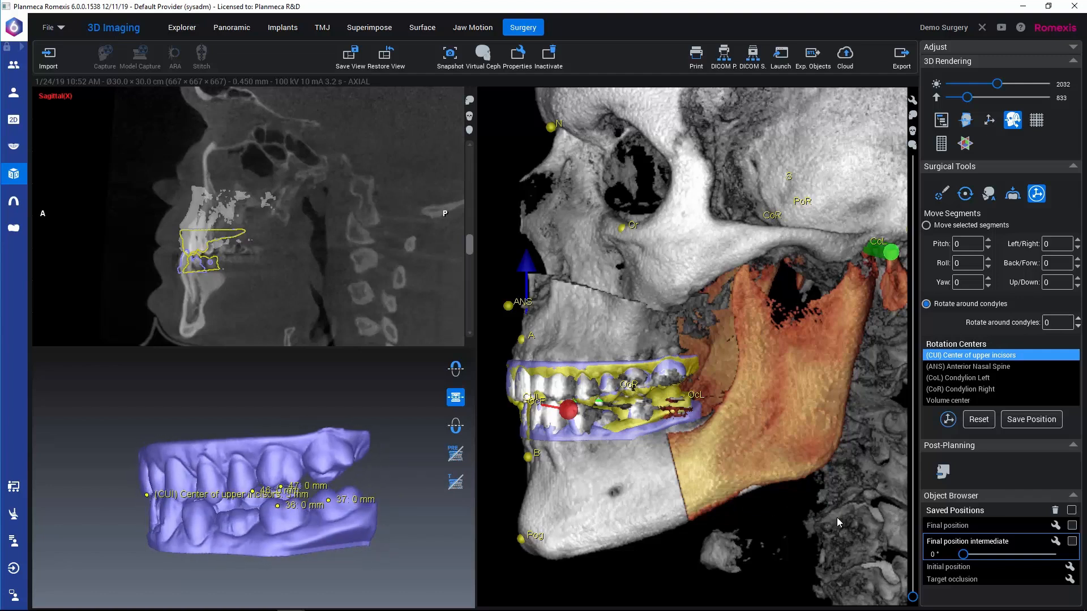
mouse_move(964, 556)
mouse_down()
mouse_move(999, 551)
mouse_move(959, 560)
mouse_up()
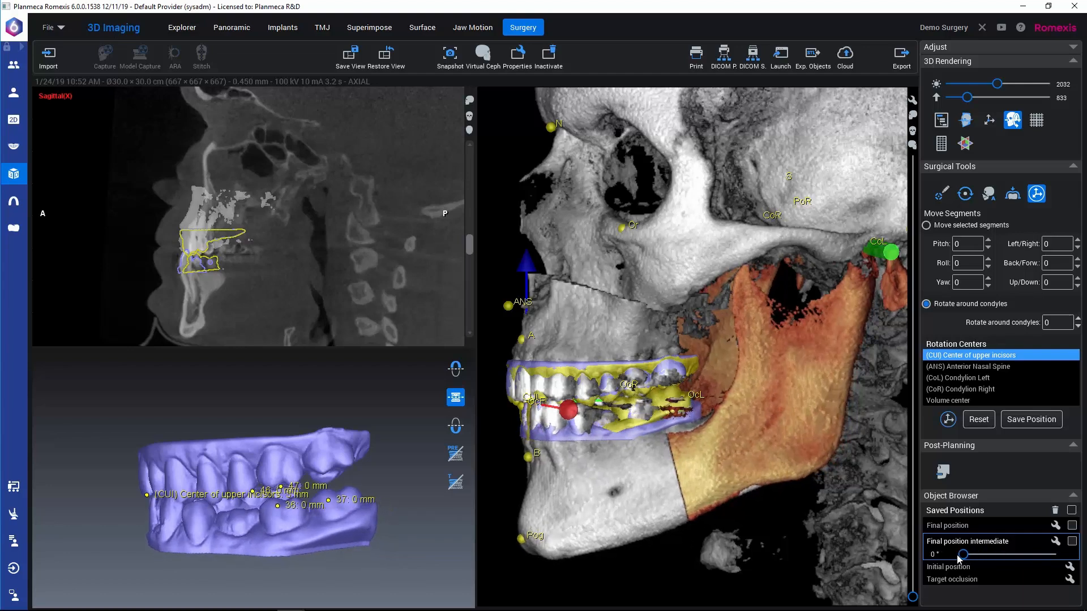
Step: Load the saved Final position and start designing a surgical splint for it
click(949, 526)
click(949, 526)
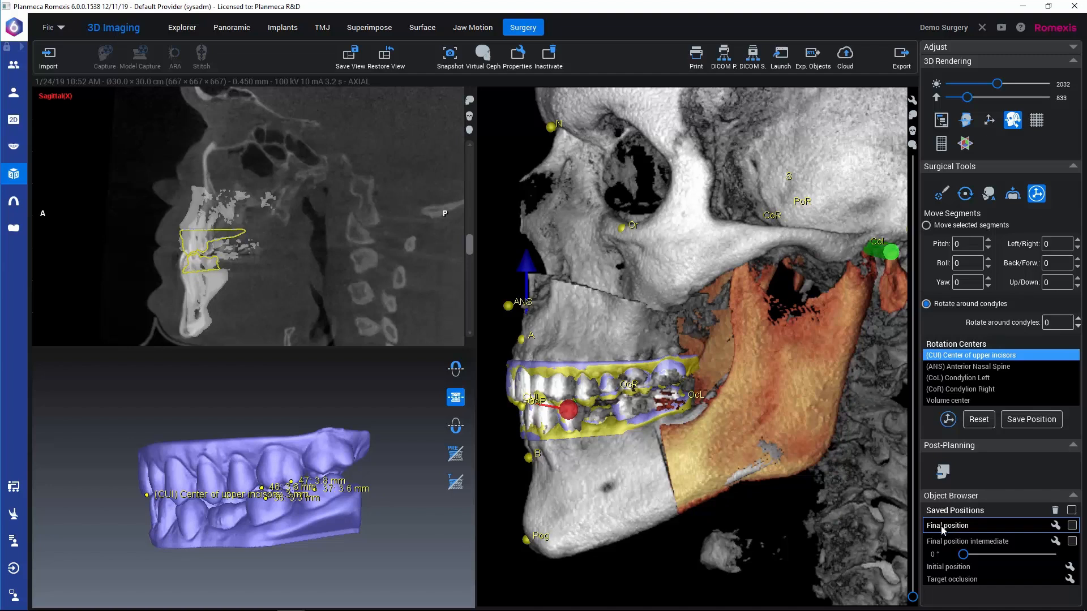
click(942, 473)
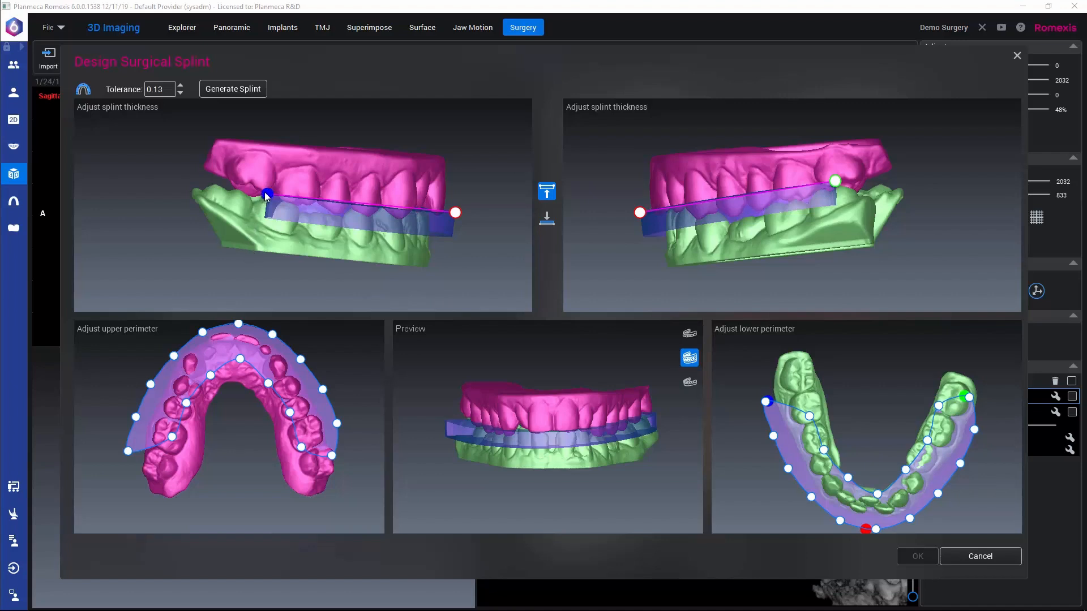
Step: Adjust the splint's upper thickness boundary at both posterior points and raise it slightly at the front point
drag(266, 195, 269, 182)
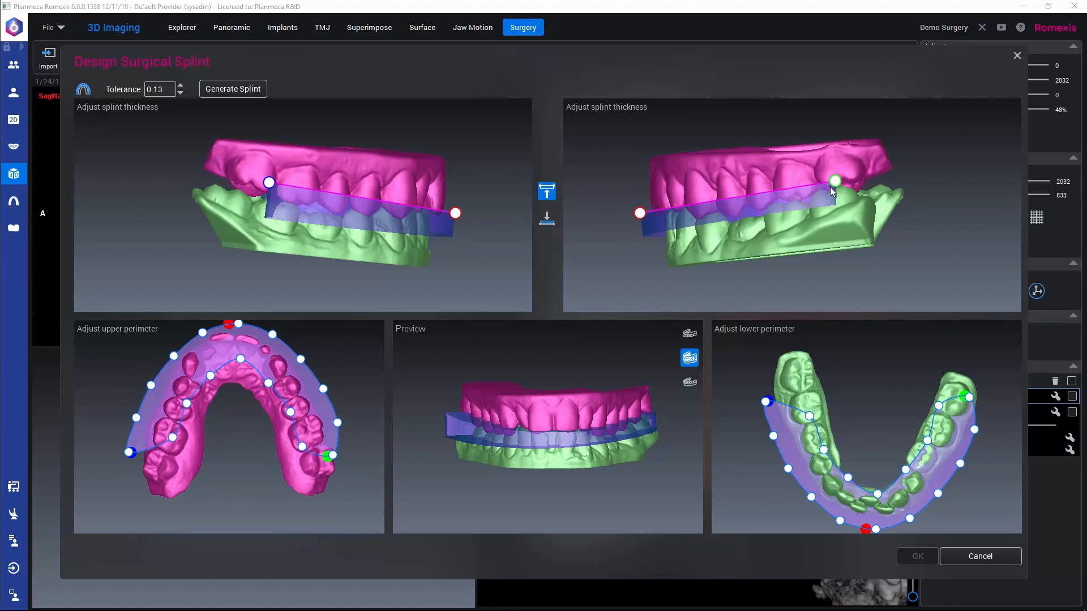
drag(835, 181, 836, 187)
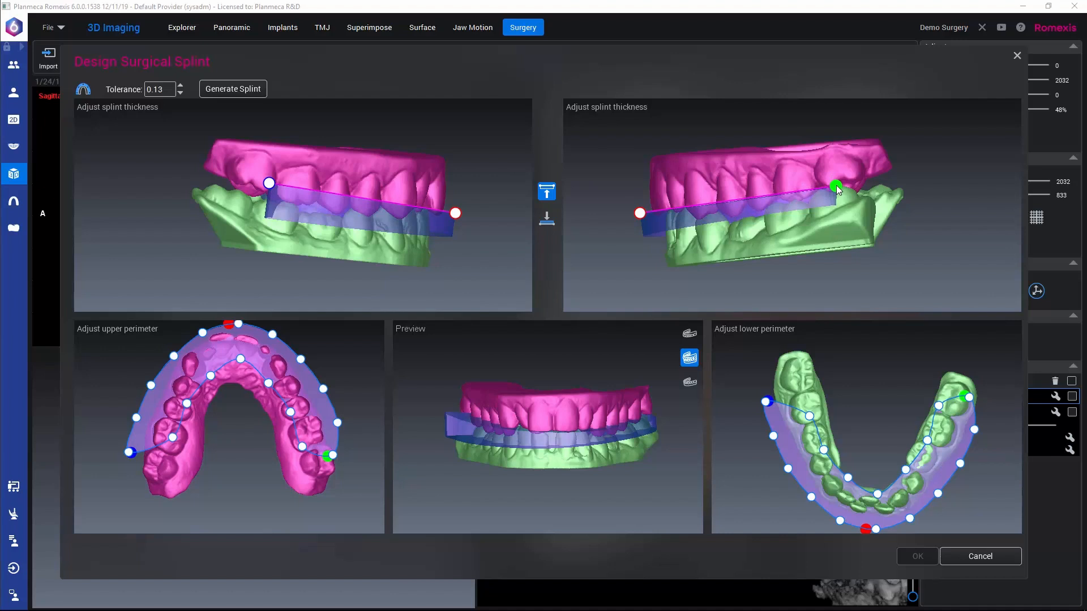
drag(640, 213, 632, 208)
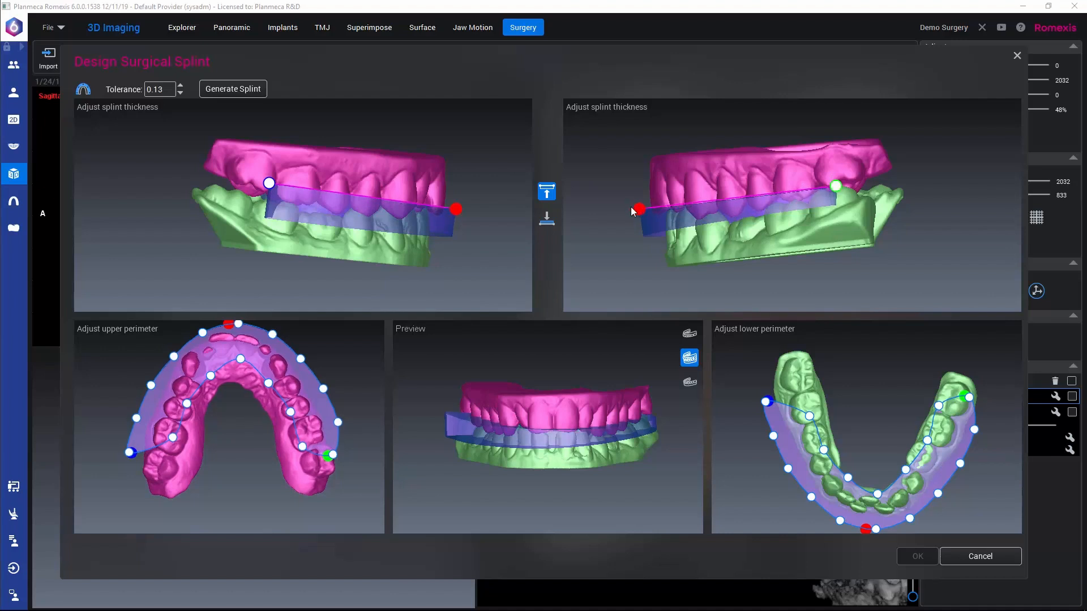
Step: Switch to the splint's lower thickness boundary and raise it at one posterior point and at the front point
click(543, 217)
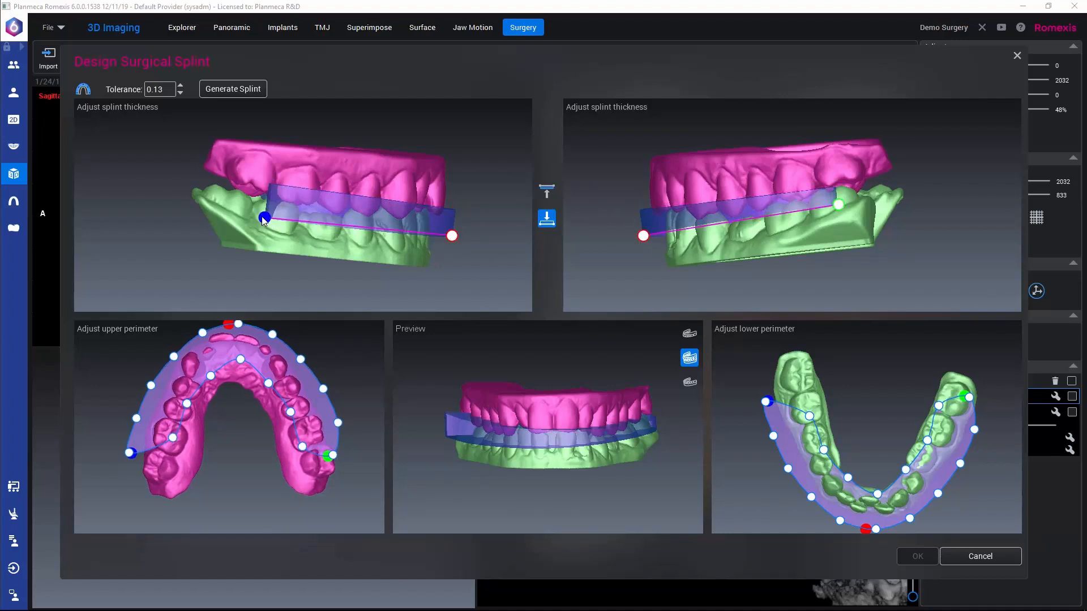
drag(263, 220, 265, 206)
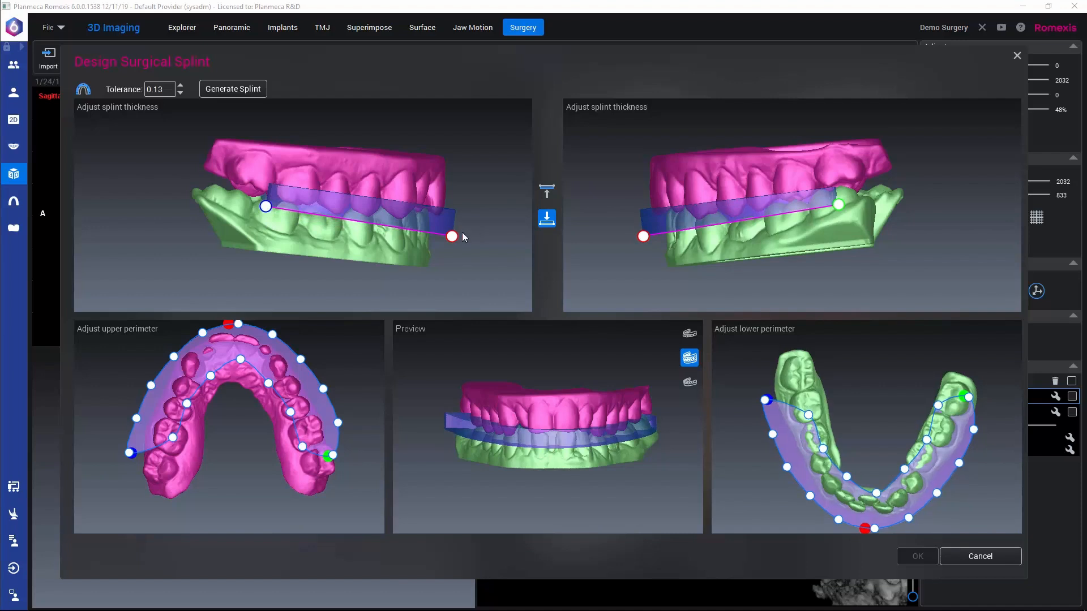
drag(452, 237, 453, 230)
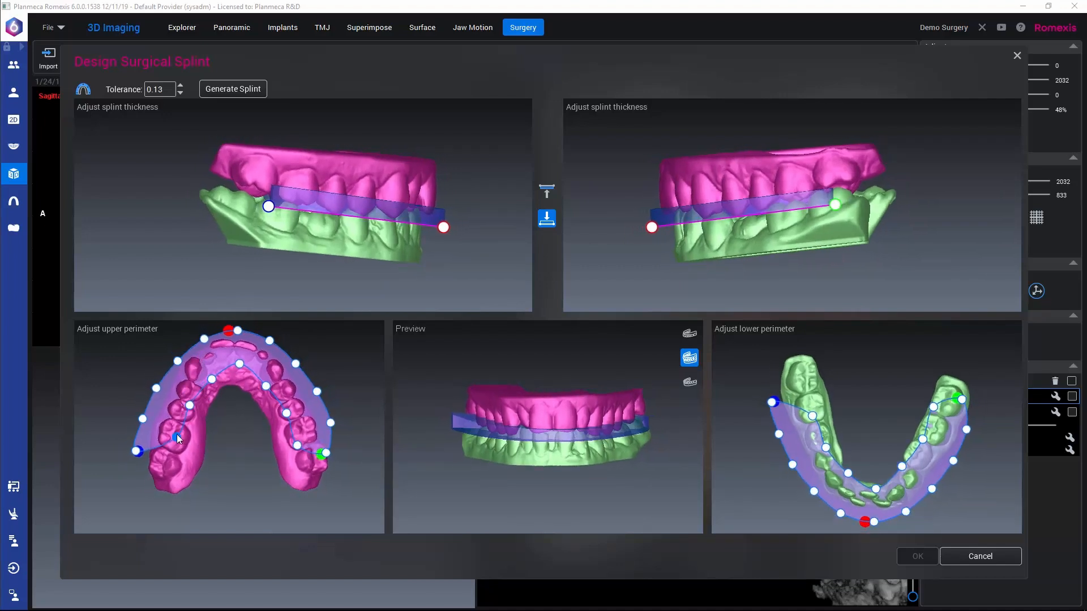
Step: Reshape the splint's upper perimeter so both posterior ends extend over the rear molars and the edges follow the upper arch
drag(176, 437, 187, 472)
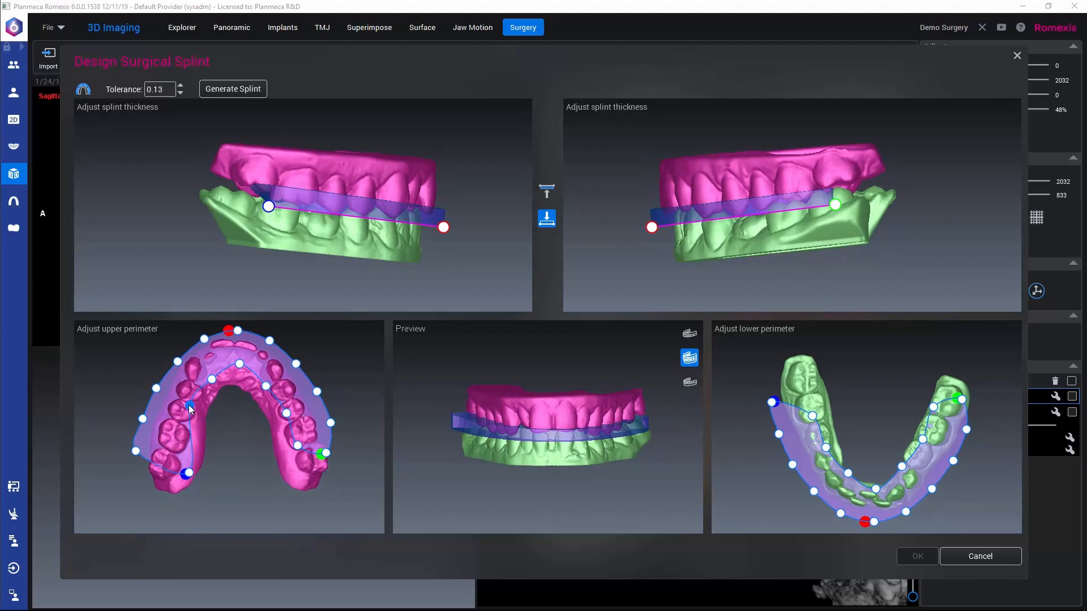
drag(190, 408, 197, 430)
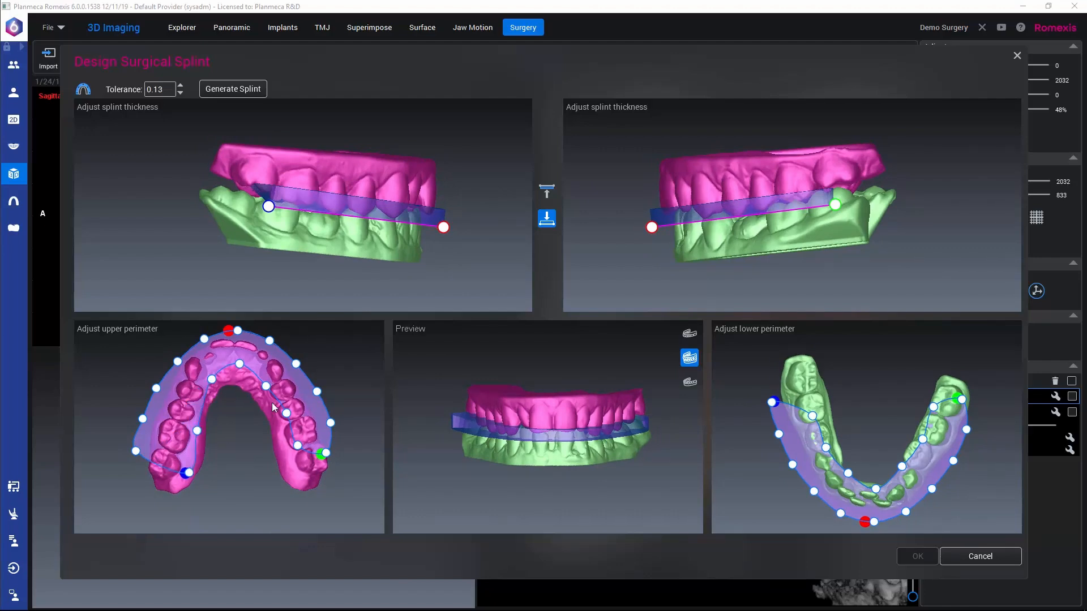
drag(287, 411, 278, 427)
drag(266, 386, 264, 384)
drag(295, 446, 325, 462)
drag(331, 422, 313, 393)
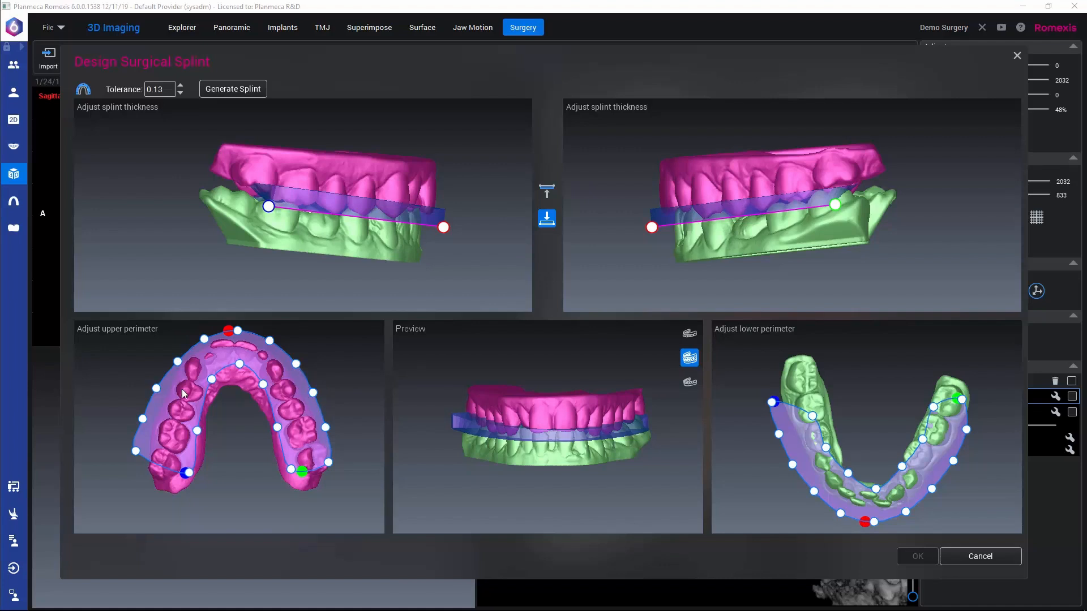
drag(156, 389, 148, 468)
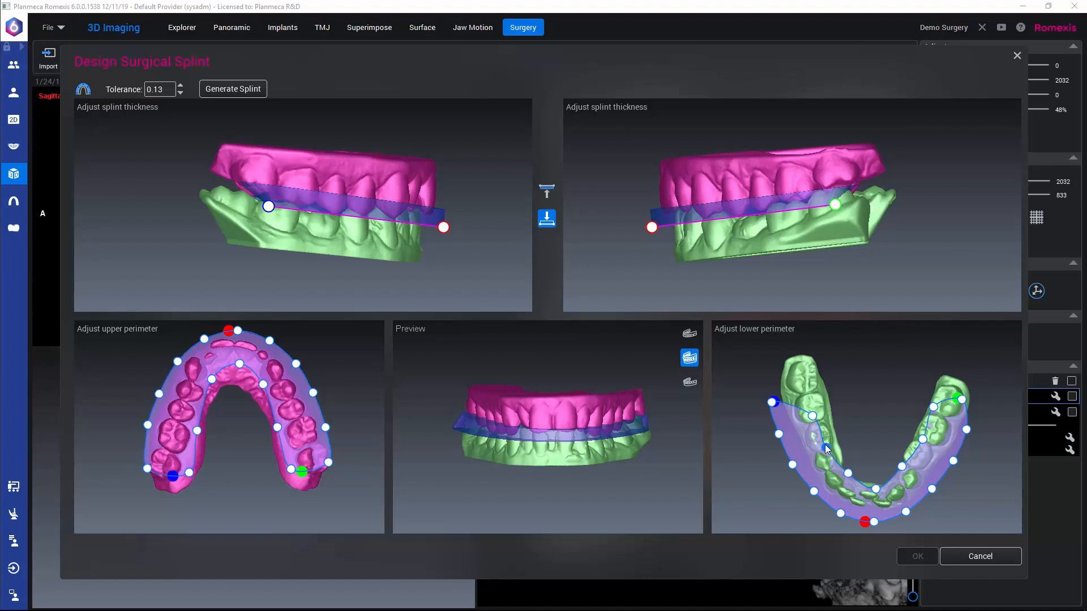
Step: Reshape the splint's lower perimeter so both posterior ends reach the rear molars and the edges closely follow the lower arch
mouse_move(826, 447)
mouse_down()
mouse_move(833, 423)
mouse_move(816, 400)
mouse_move(823, 381)
mouse_move(784, 391)
mouse_up()
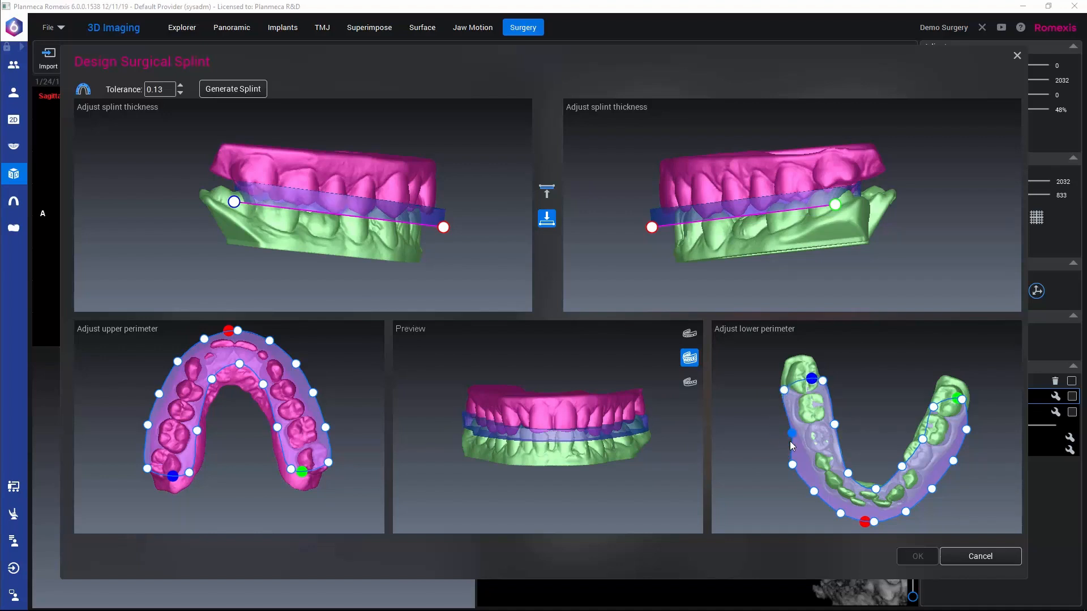
drag(792, 465, 802, 464)
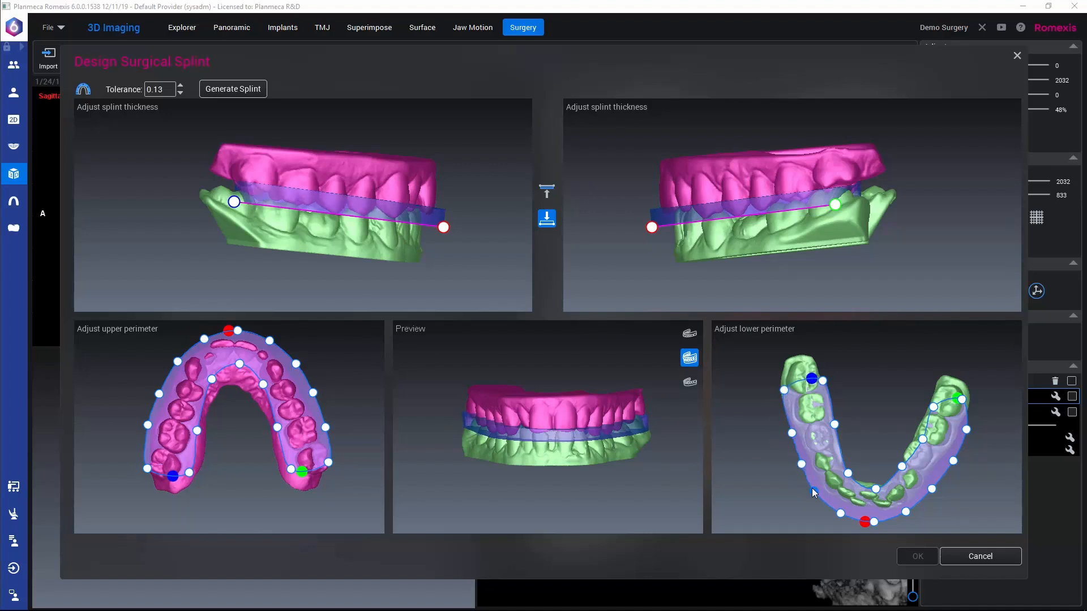
drag(875, 487, 912, 428)
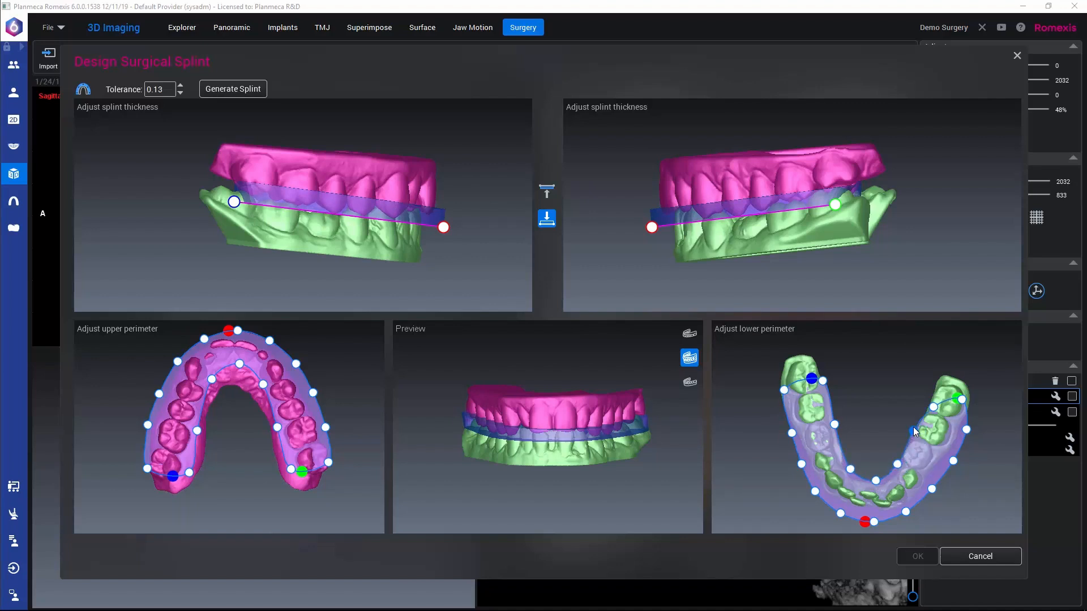
drag(902, 469, 894, 468)
drag(931, 406, 928, 393)
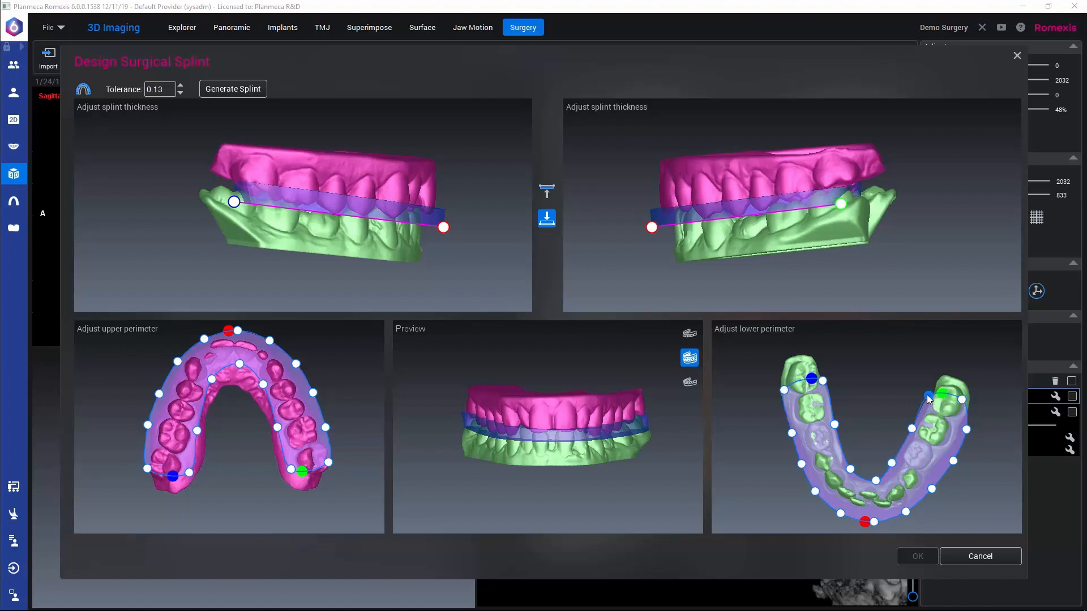
drag(967, 433, 949, 464)
drag(873, 522, 841, 508)
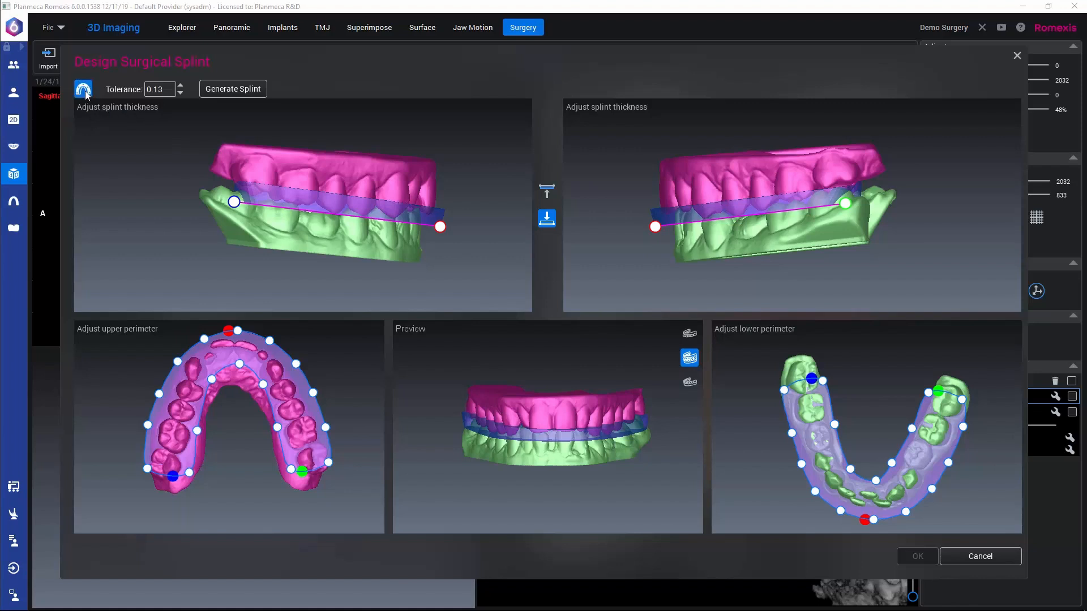
Step: Add four holes through the splint along the outer edge on each side of the upper arch
click(273, 353)
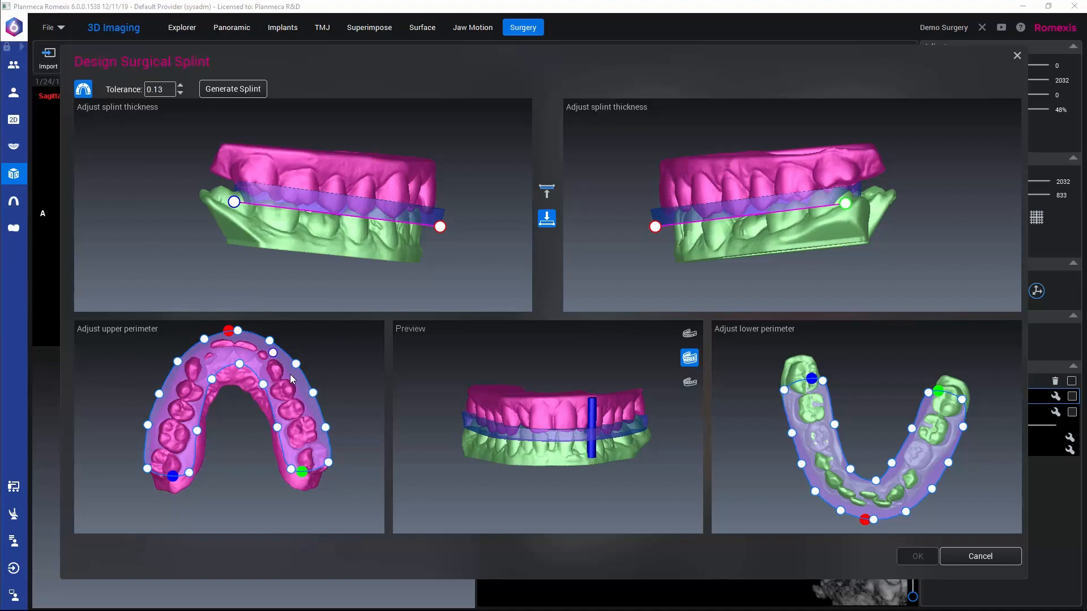
click(290, 373)
click(301, 393)
click(310, 411)
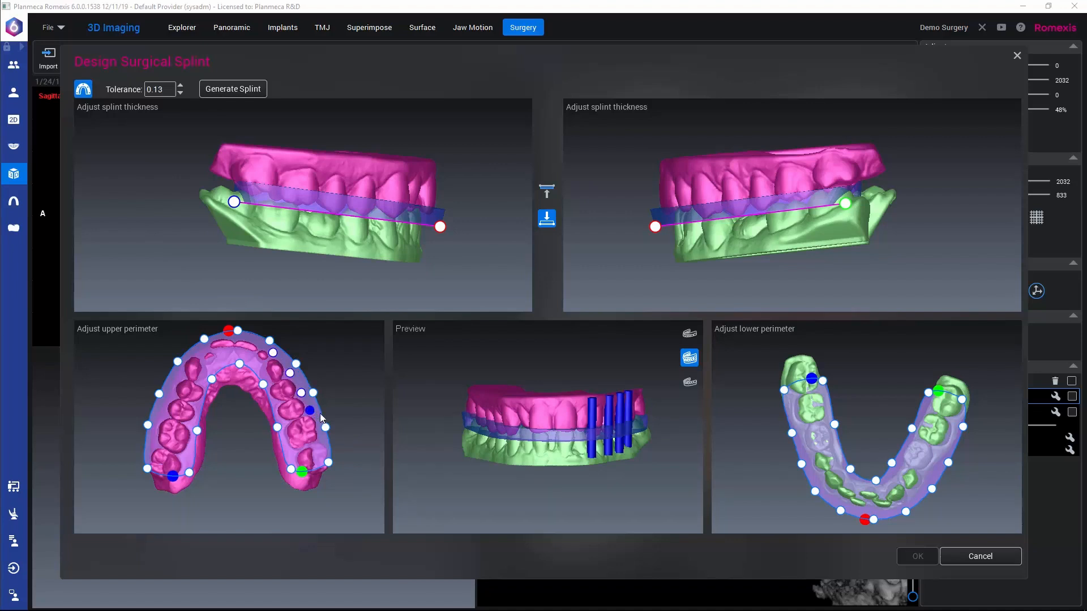
click(202, 350)
click(179, 375)
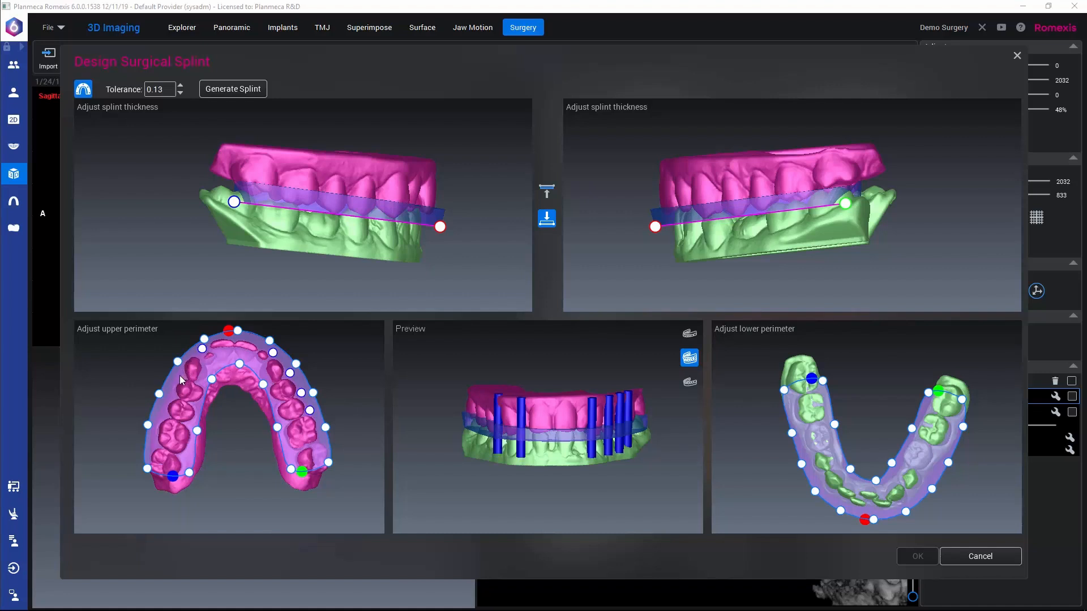
click(171, 395)
click(163, 412)
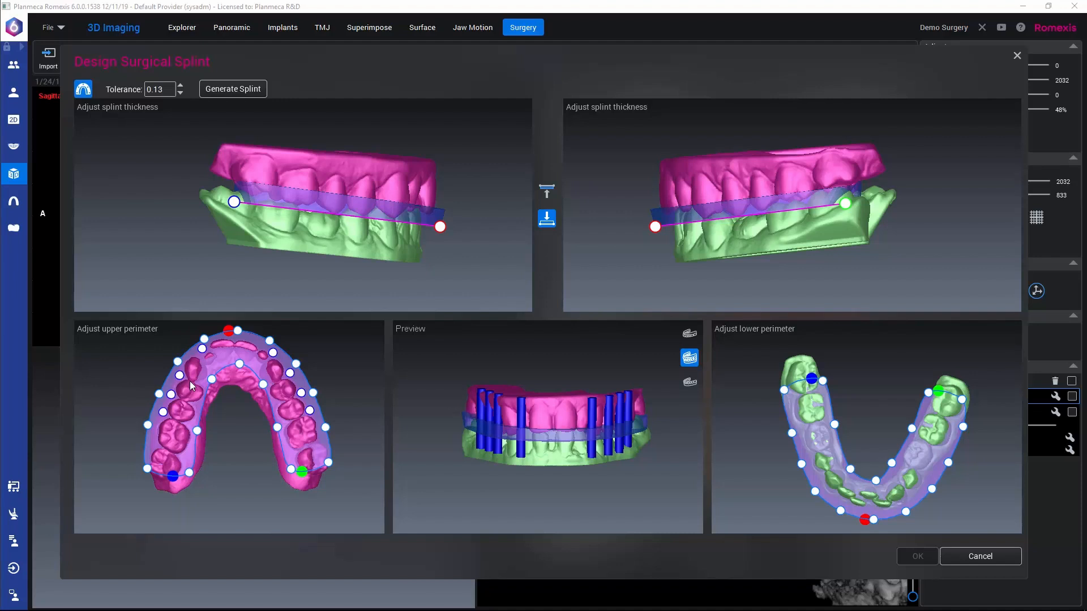
Step: Check the holes in the rotated preview, generate the splint with a tolerance of 0.13 and agree to the responsibility statement
mouse_move(511, 463)
mouse_down()
mouse_move(448, 474)
mouse_move(236, 463)
mouse_move(509, 433)
mouse_move(508, 443)
mouse_up()
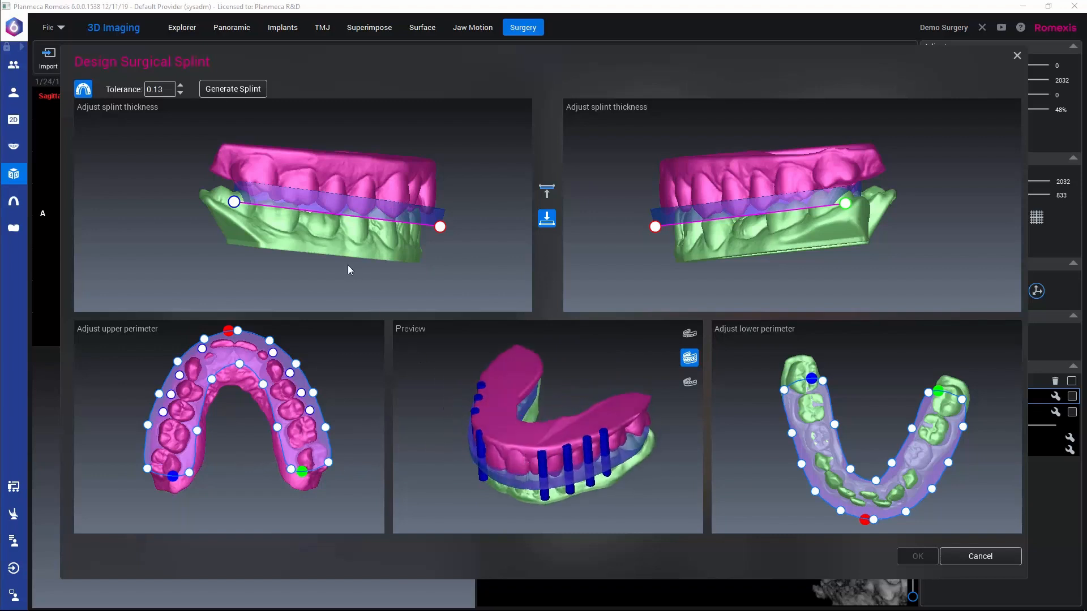
click(239, 90)
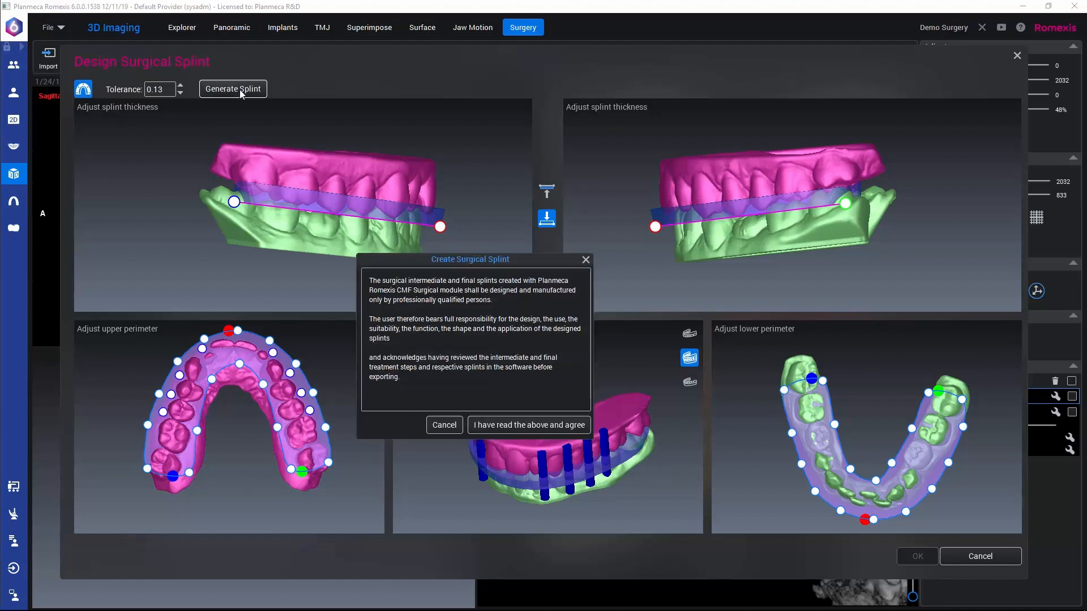
click(535, 425)
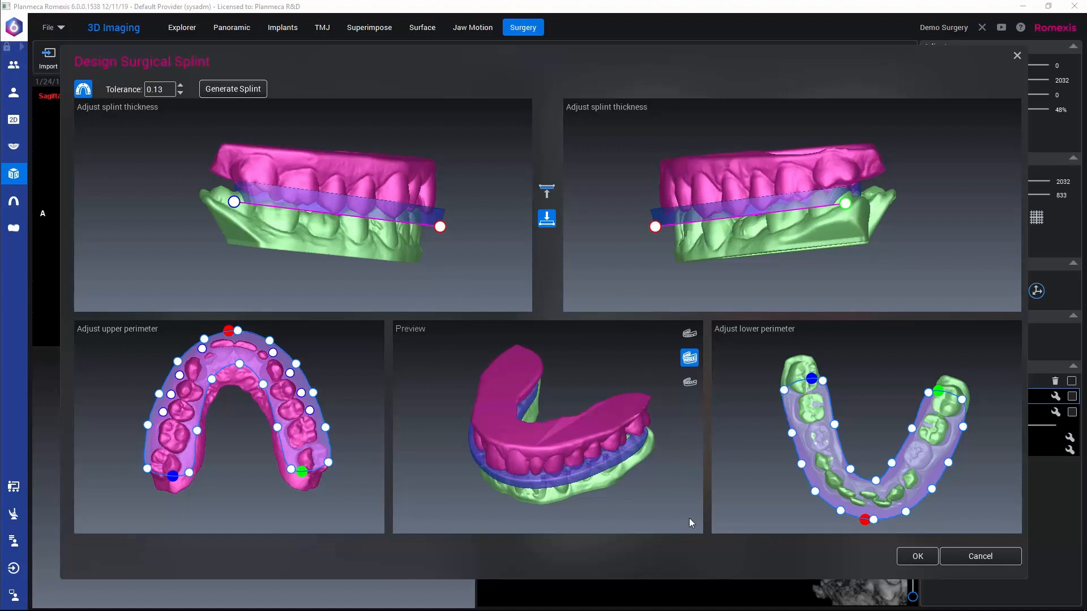
Step: Preview the generated splint on the lower jaw alone from several angles and accept the splint design
click(689, 382)
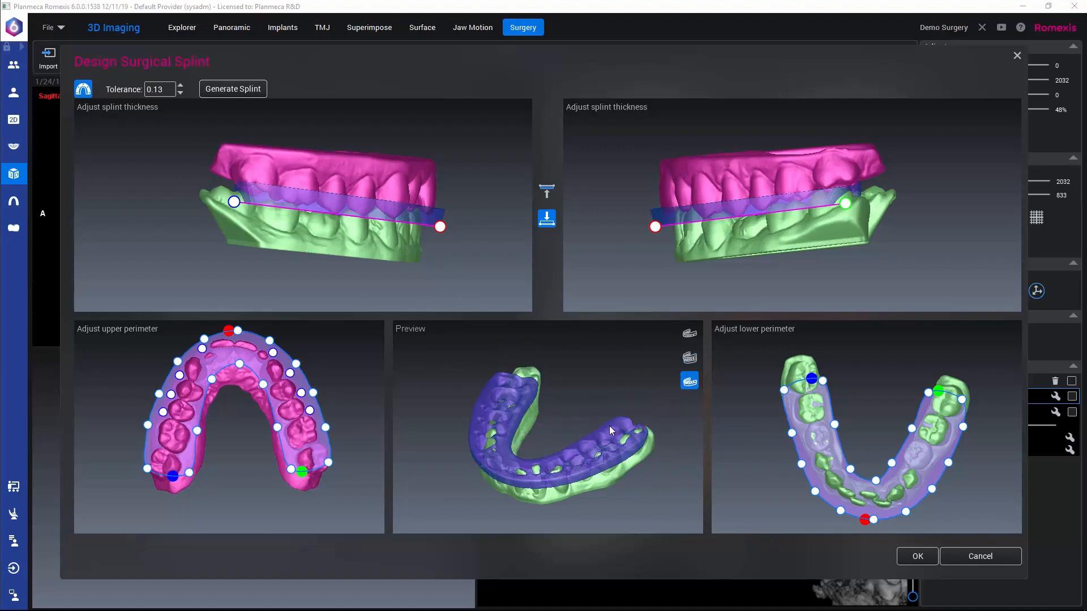
drag(609, 426, 611, 463)
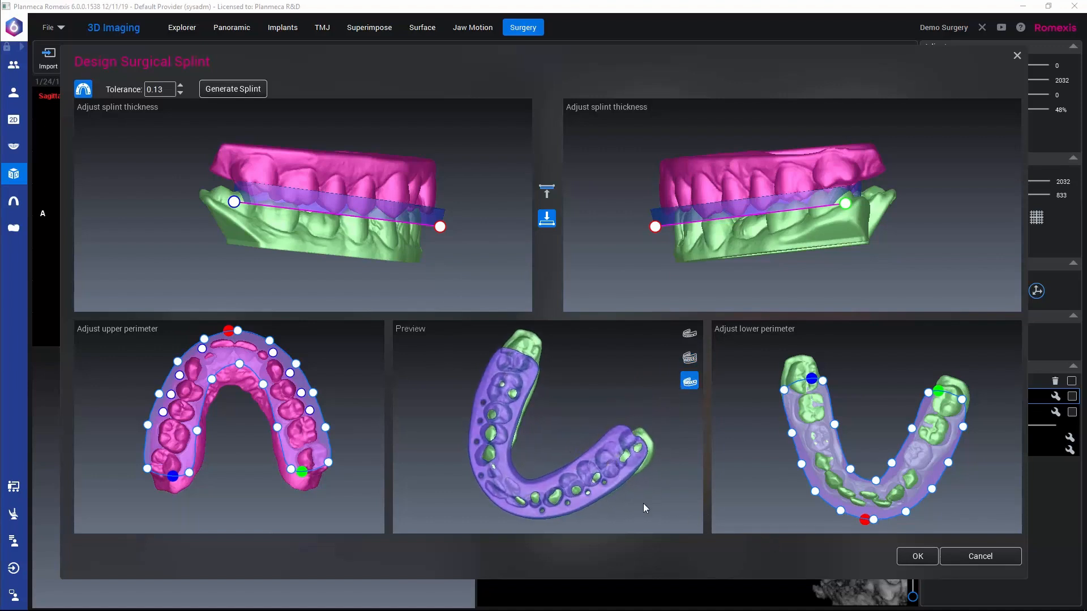
mouse_move(643, 504)
mouse_down()
mouse_move(610, 465)
mouse_move(650, 494)
mouse_up()
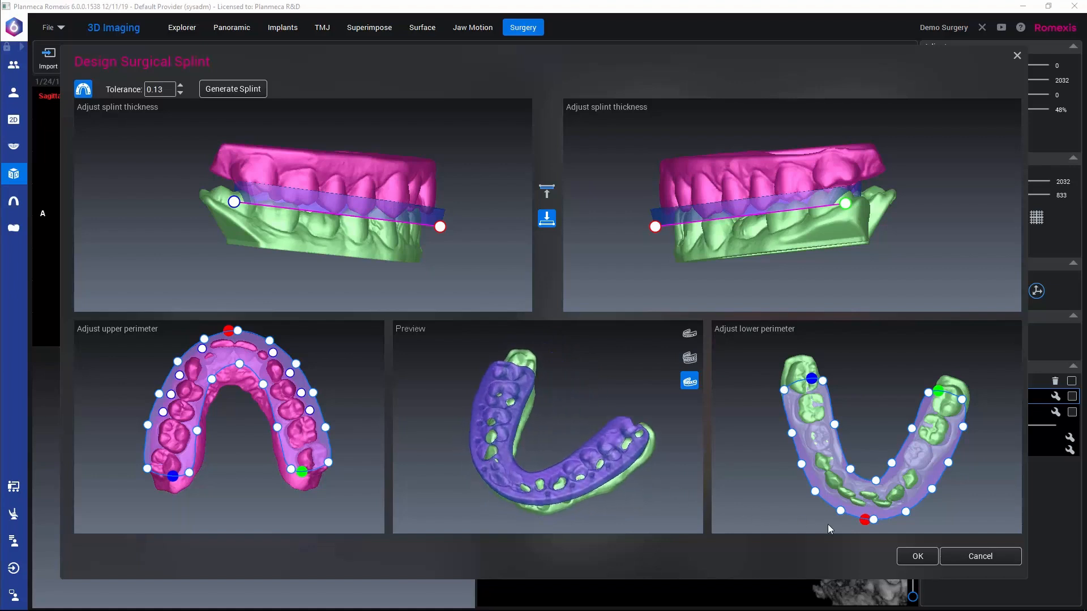
click(917, 558)
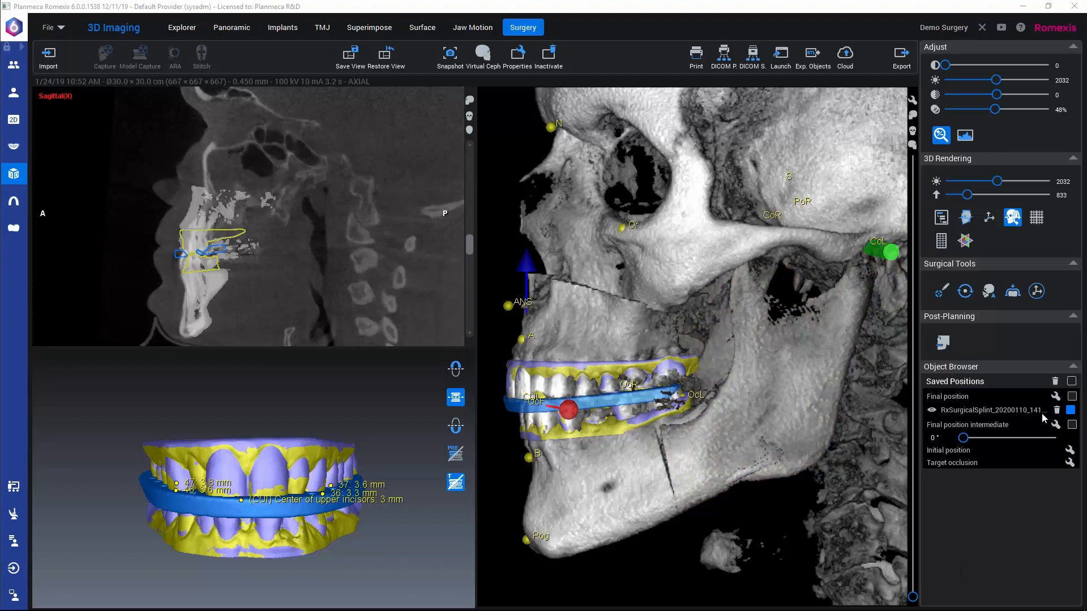
Step: Select Final position and inspect the splint's outline between the jaw models in the sagittal view
click(970, 398)
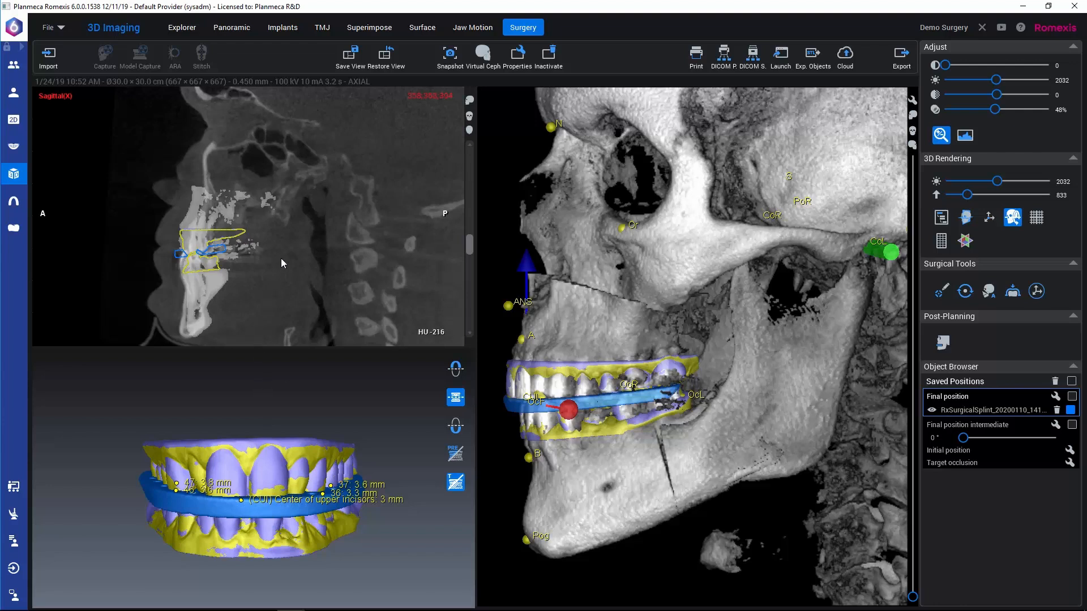
scroll(279, 261, down, 2)
scroll(274, 260, down, 5)
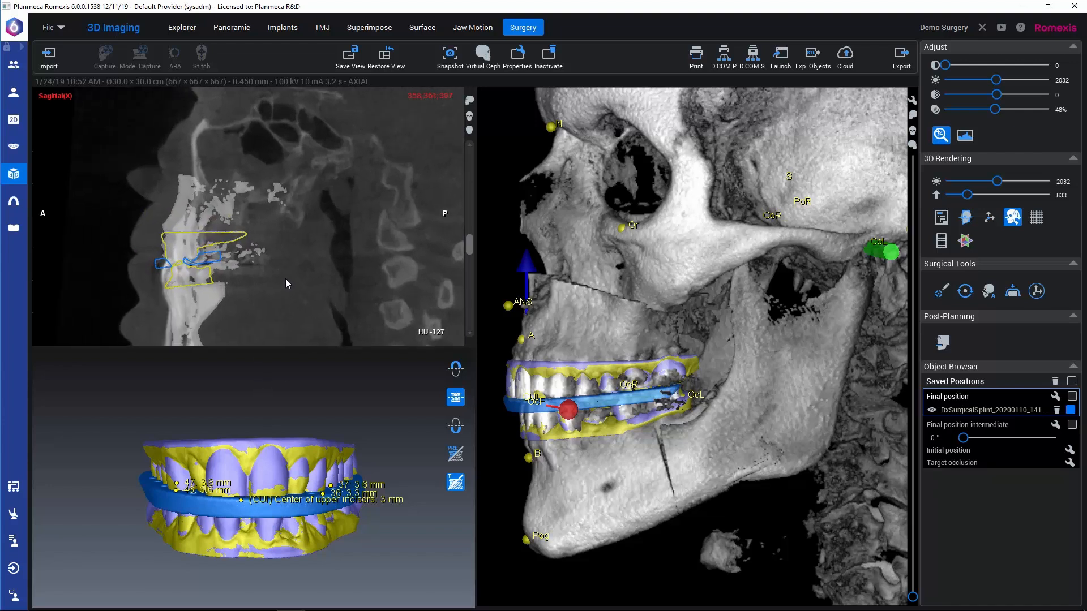
scroll(312, 260, down, 2)
ctrl+scroll(312, 261, up, 4)
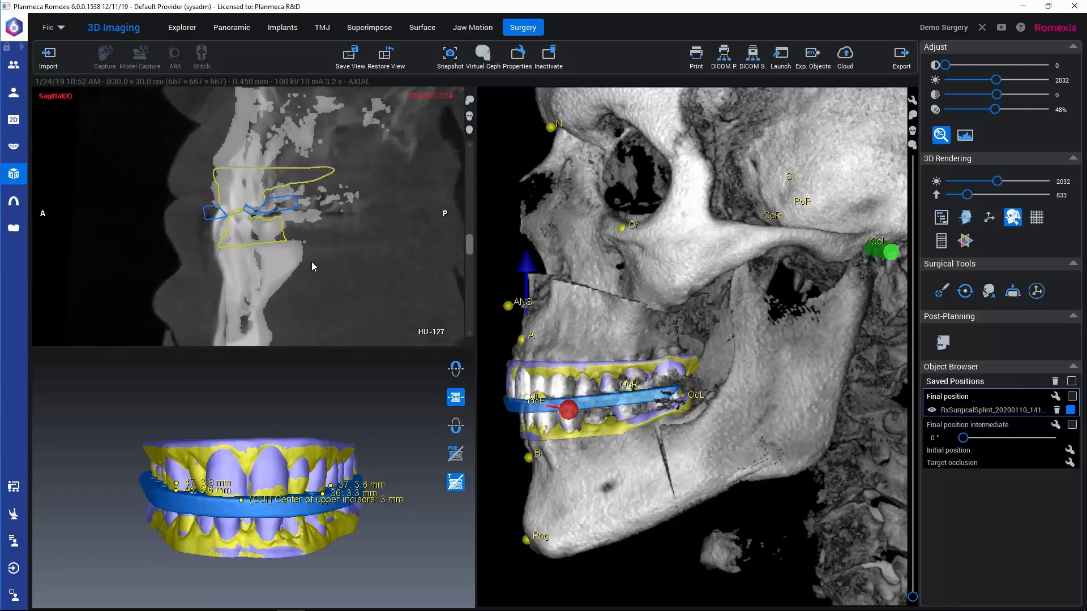
Step: Highlight the Maxilla and Mandible Middle bone segments and check the splint against them through the sagittal slices
click(940, 217)
click(209, 164)
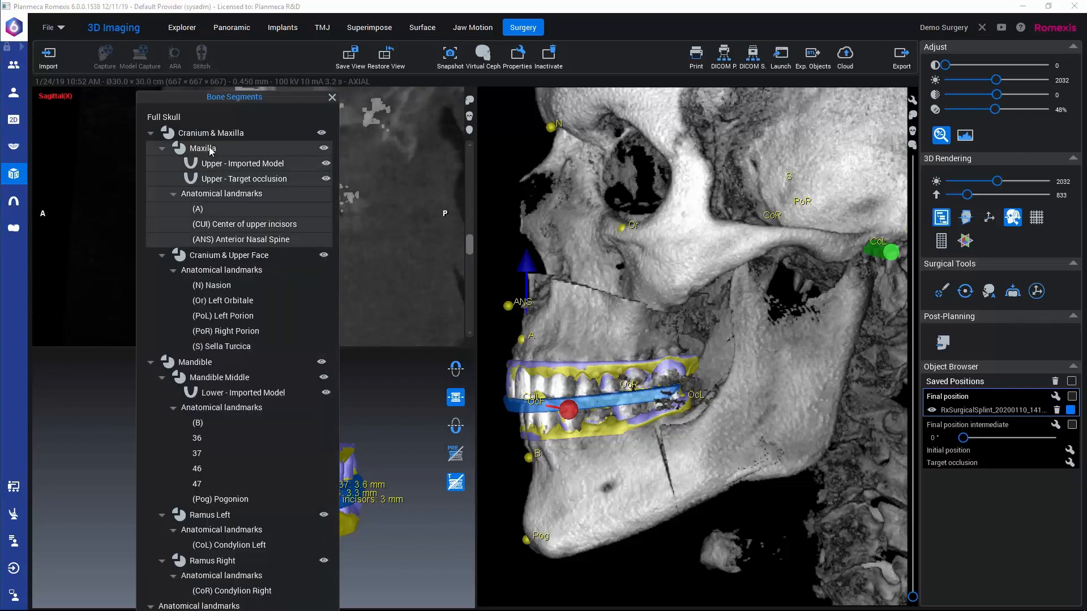
click(203, 378)
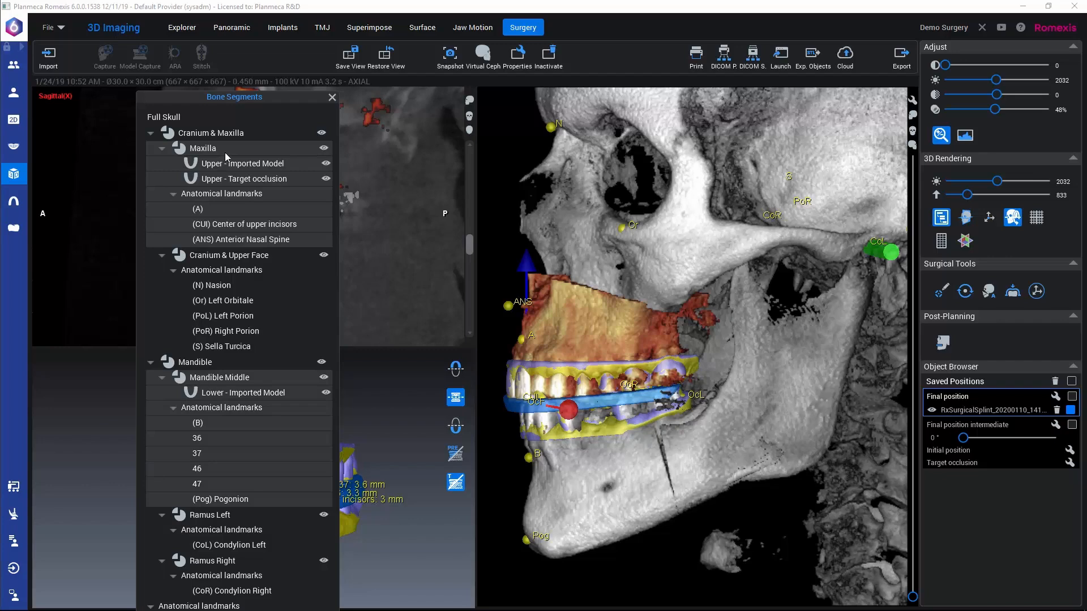
click(332, 98)
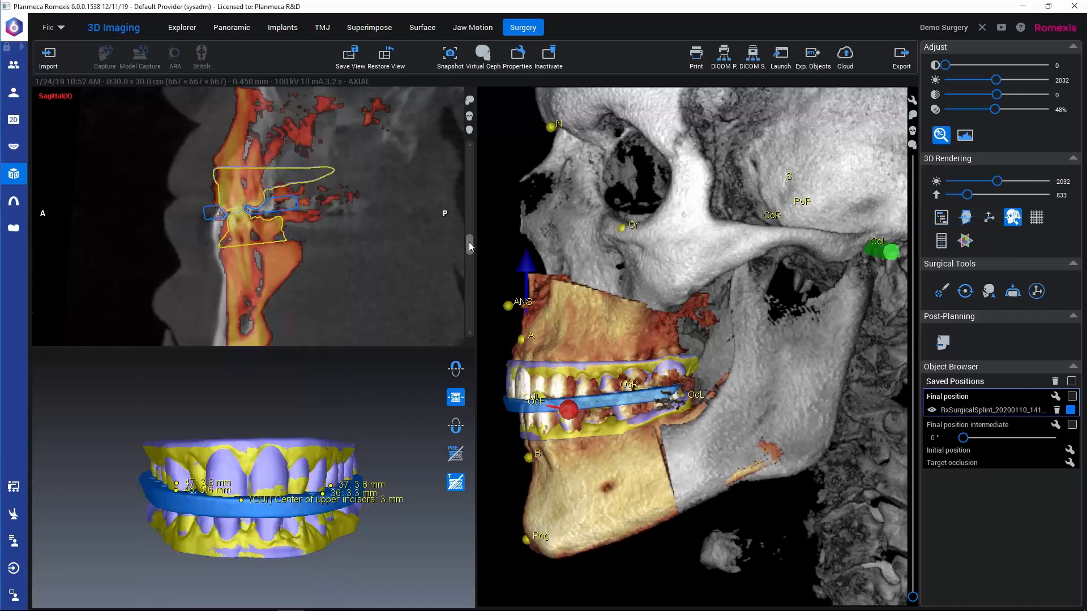
drag(470, 245, 457, 239)
scroll(464, 246, down, 3)
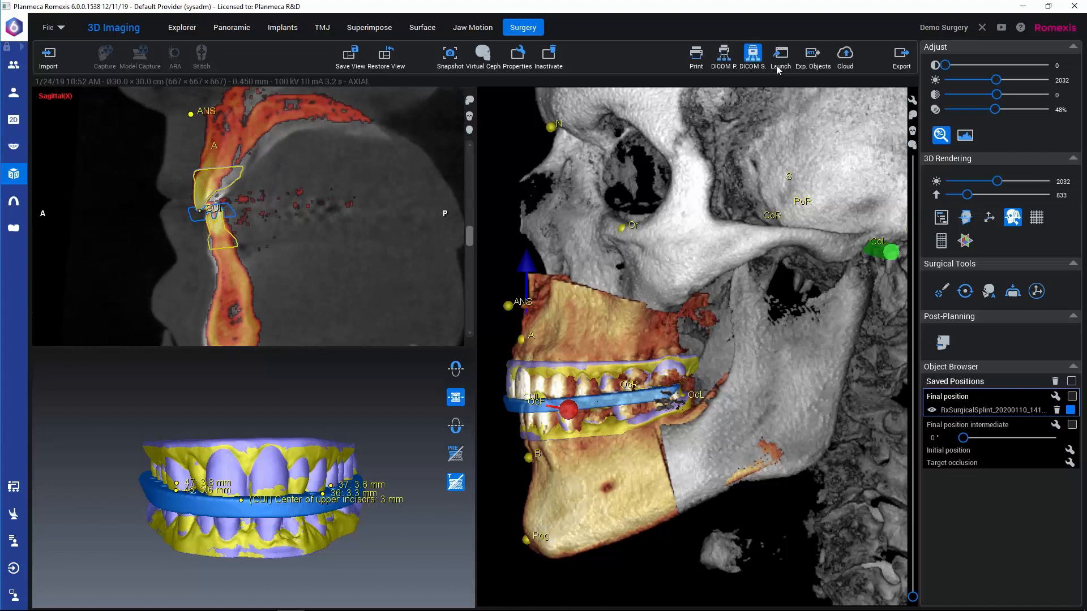
Step: Export the surgical splint RxSurgicalSplint_20200110_141129 to one STL file named splint in the Desktop folder
click(814, 55)
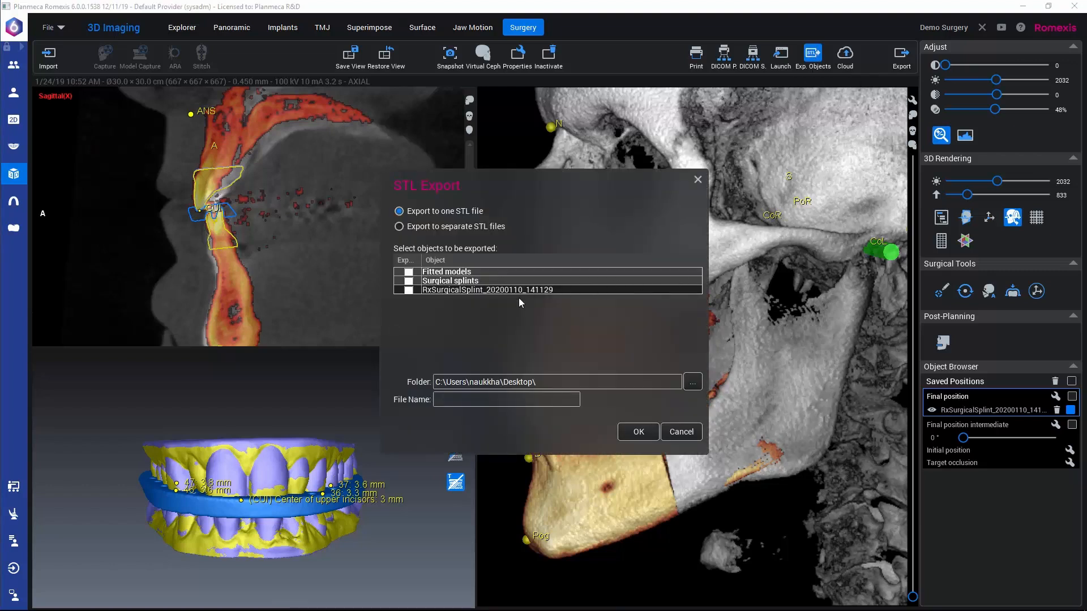
click(409, 290)
click(471, 403)
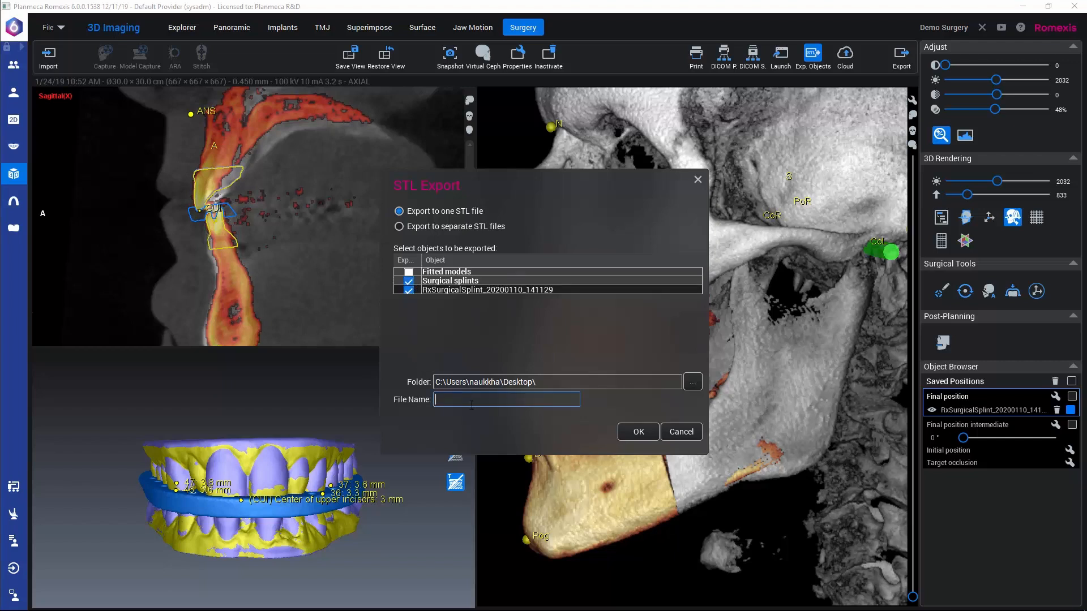
text(splint)
click(640, 433)
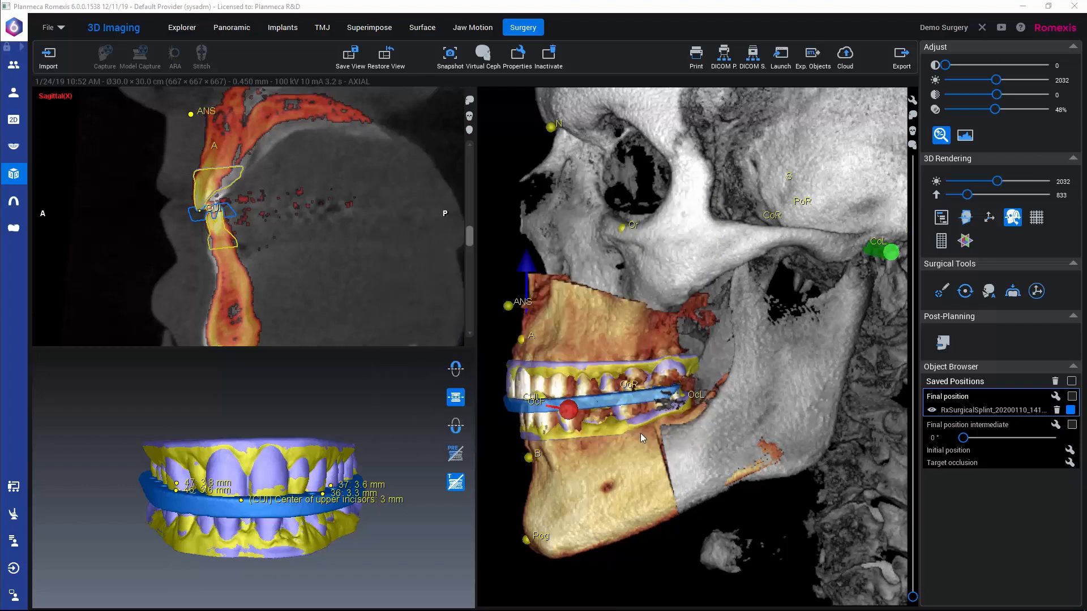